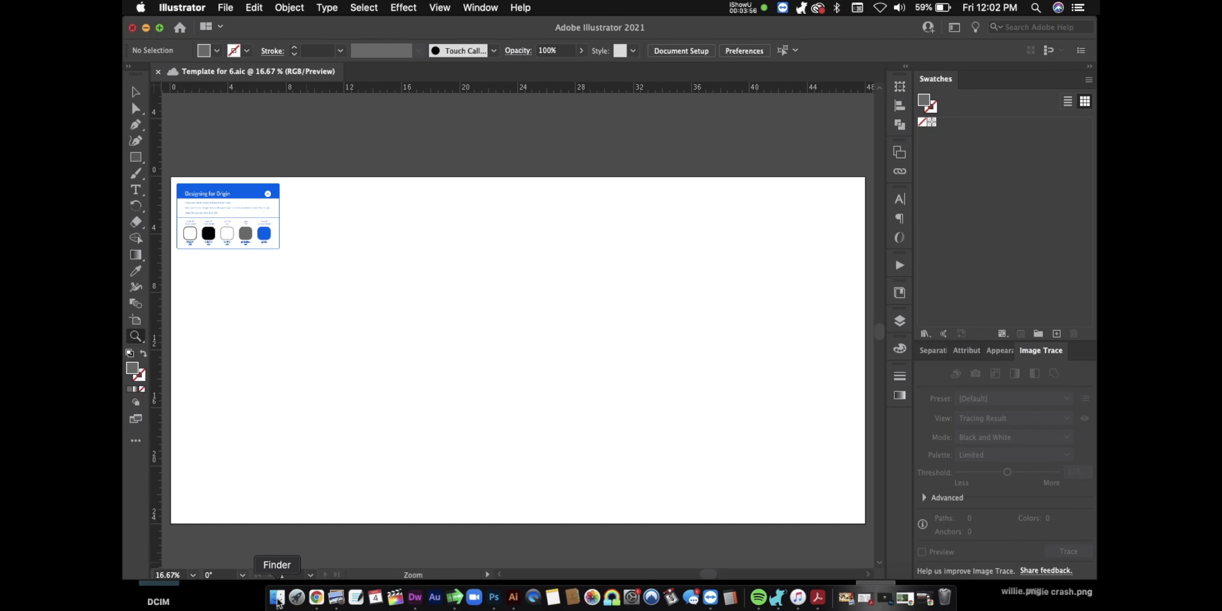
- Switch to Finder and place bear.gif from the Downloads folder onto the Illustrator artboard
click(277, 597)
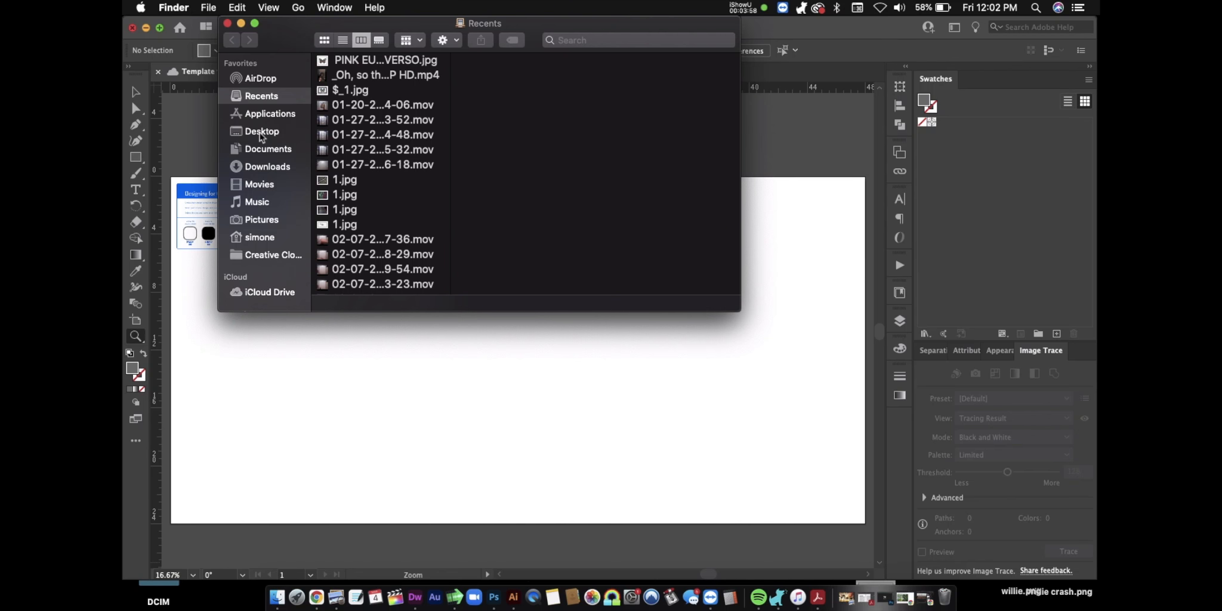
click(261, 149)
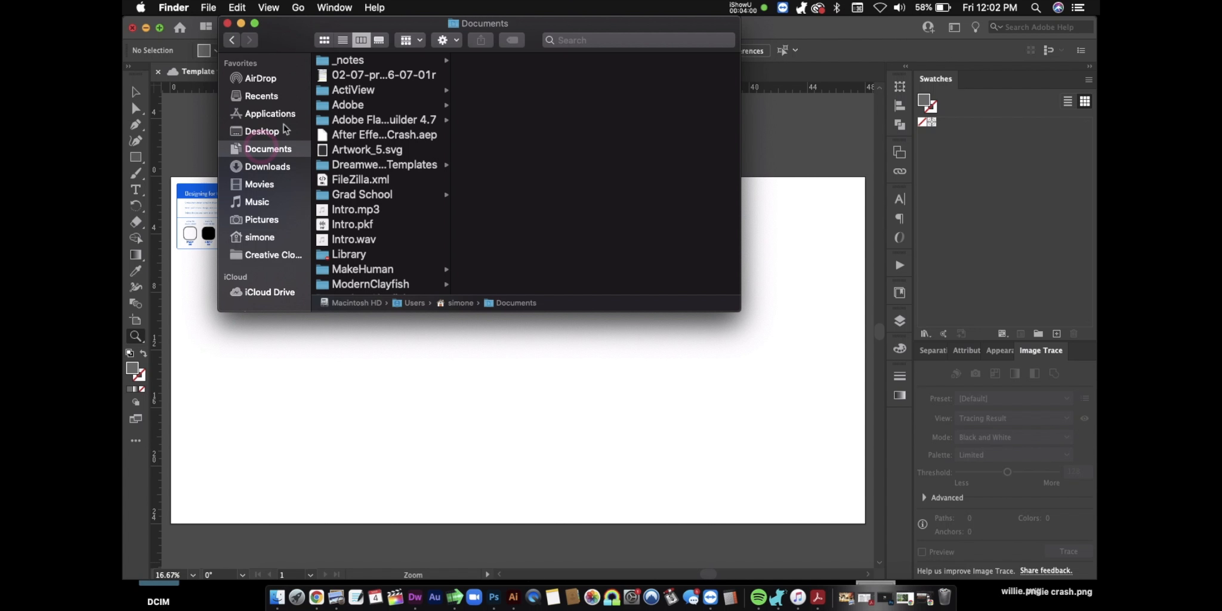
click(269, 167)
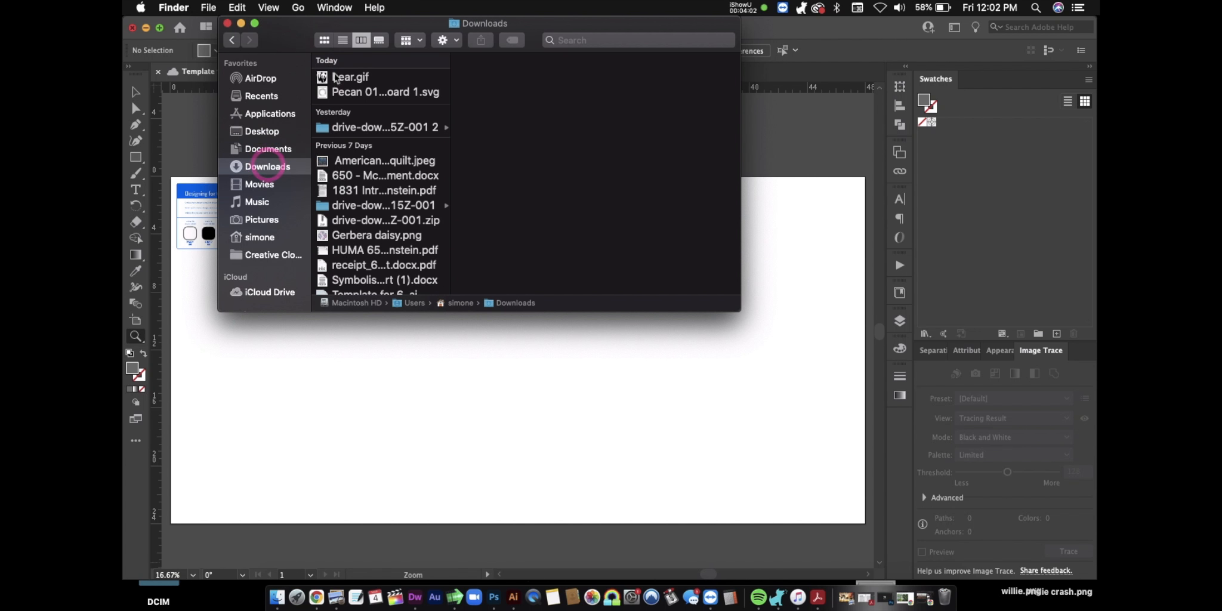
click(338, 78)
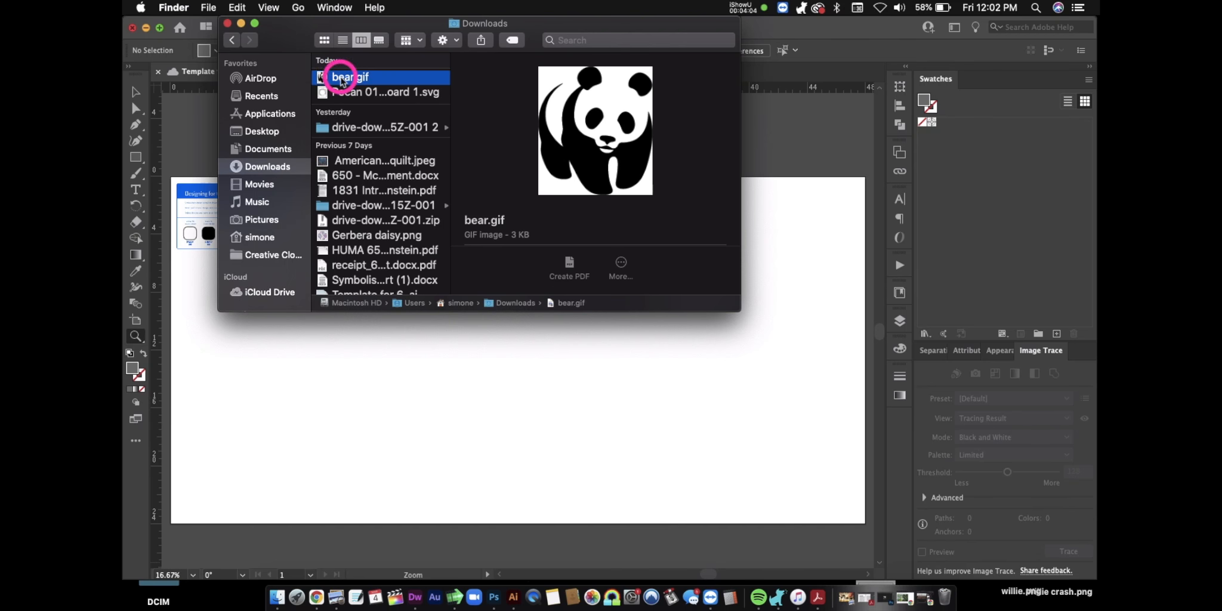
drag(341, 81, 527, 398)
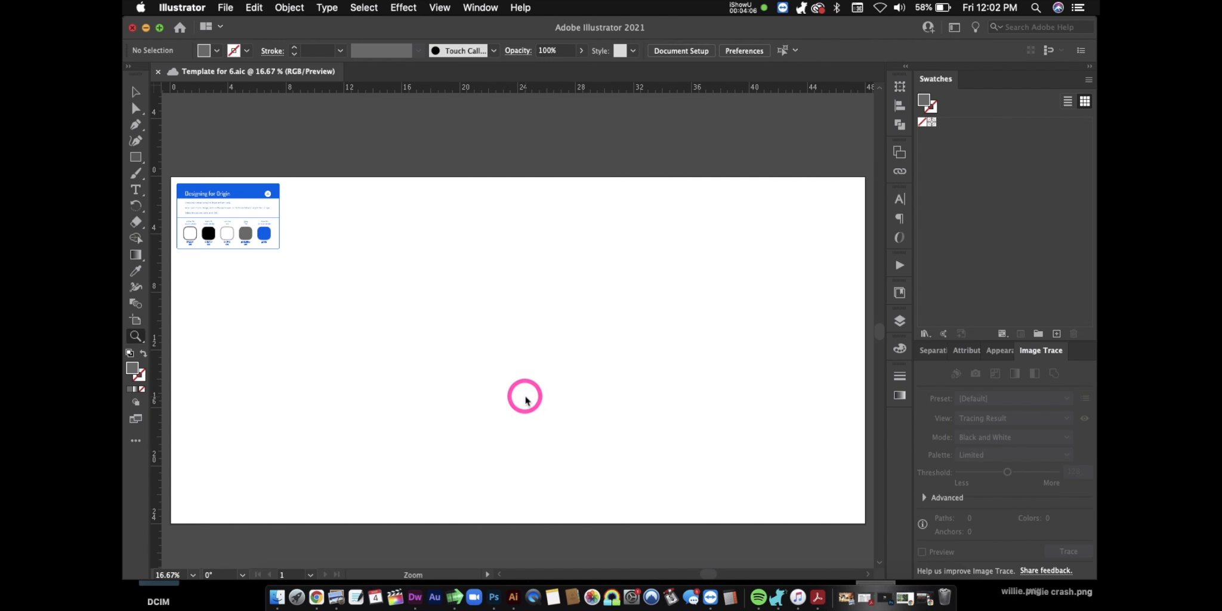
click(277, 597)
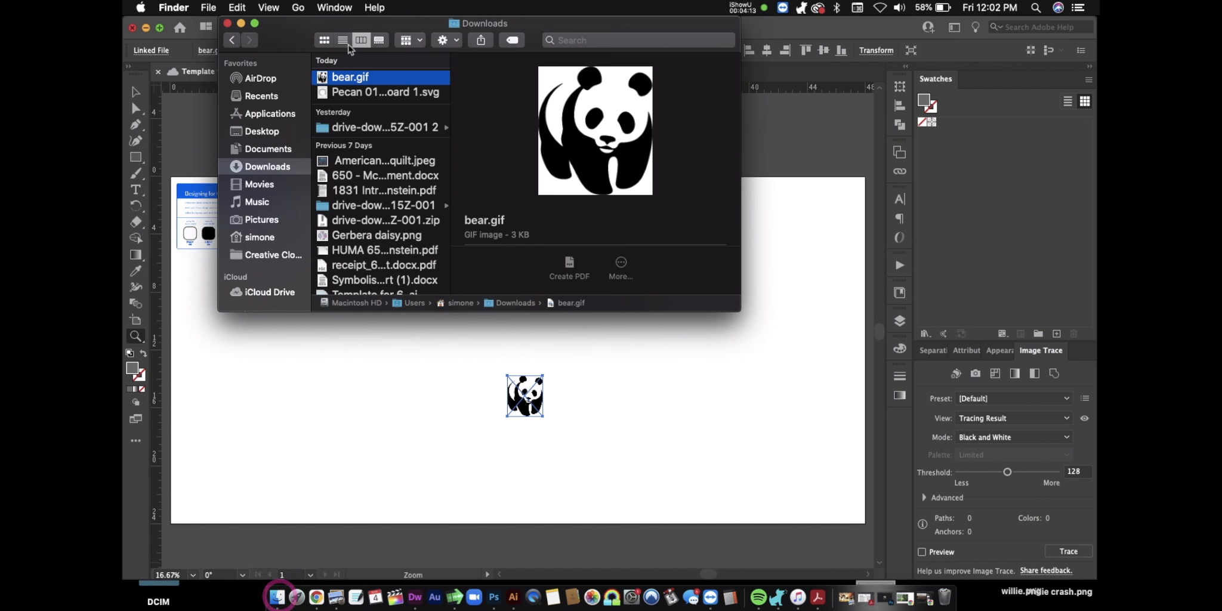
click(349, 77)
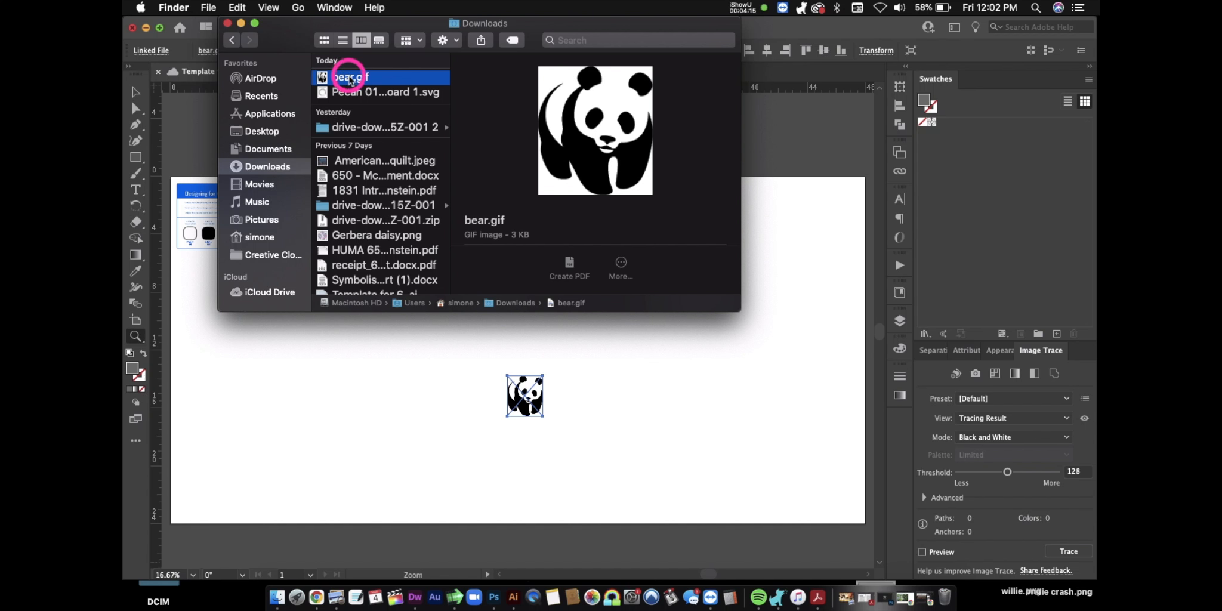
click(565, 395)
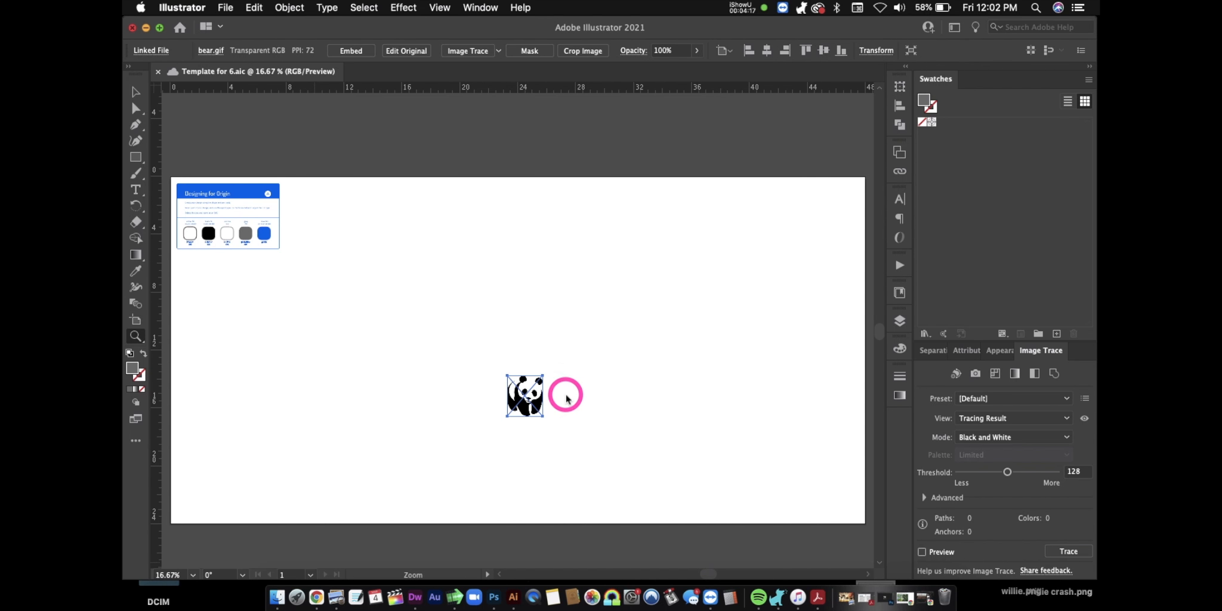
click(534, 397)
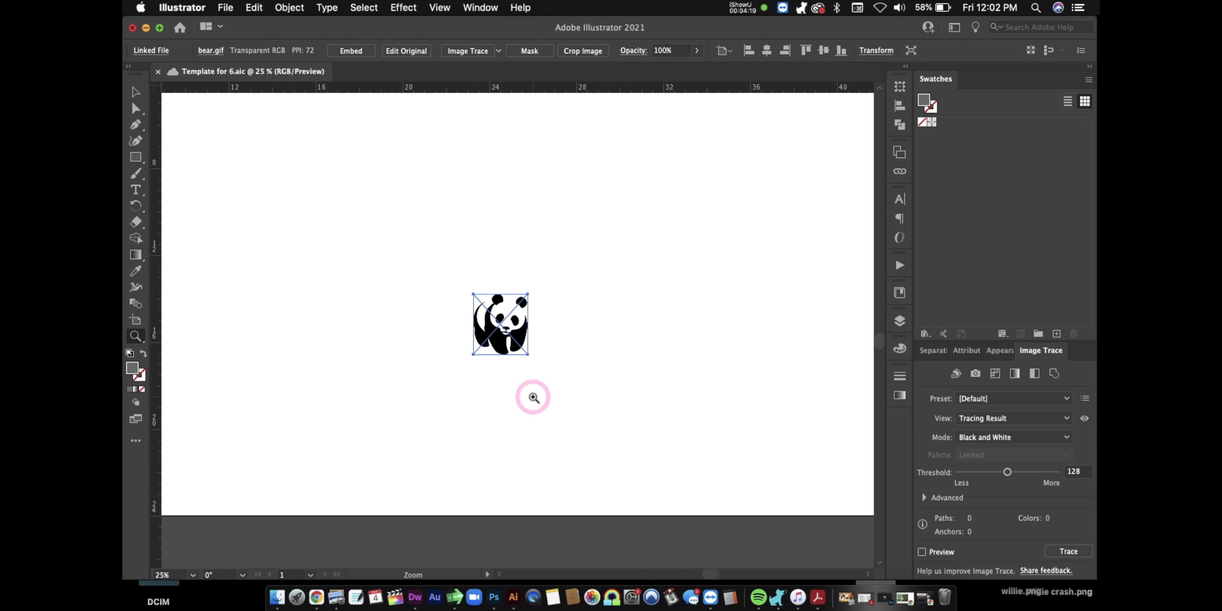
alt+click(534, 397)
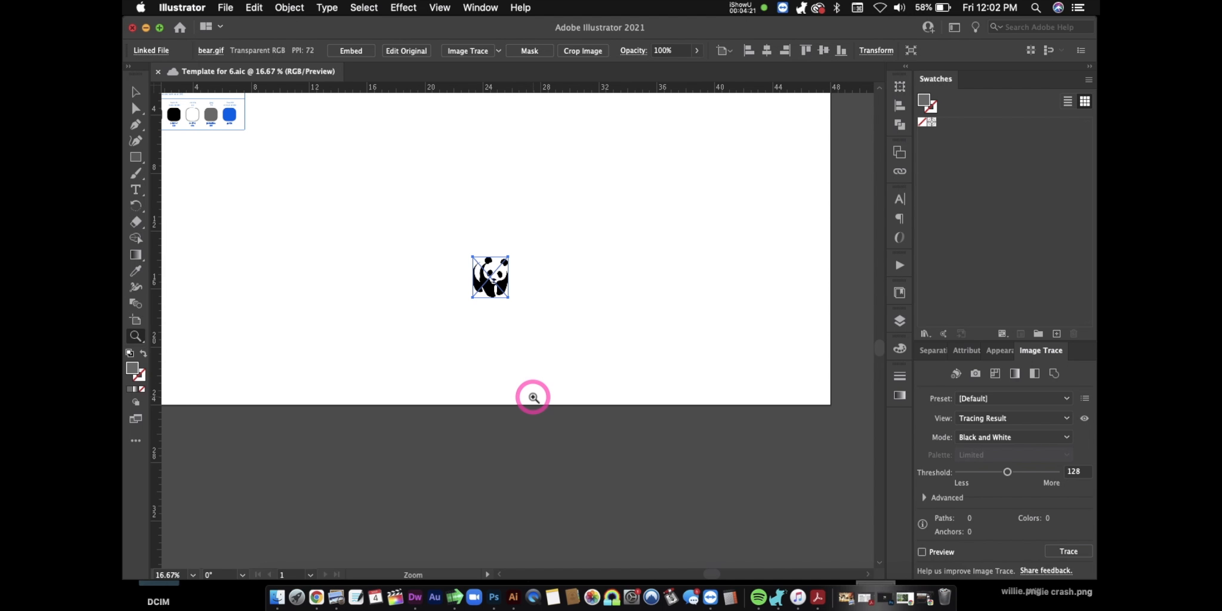
- Delete the placed panda image from the artboard
key(BackSpace)
scroll(432, 245, up, 5)
scroll(431, 245, left, 4)
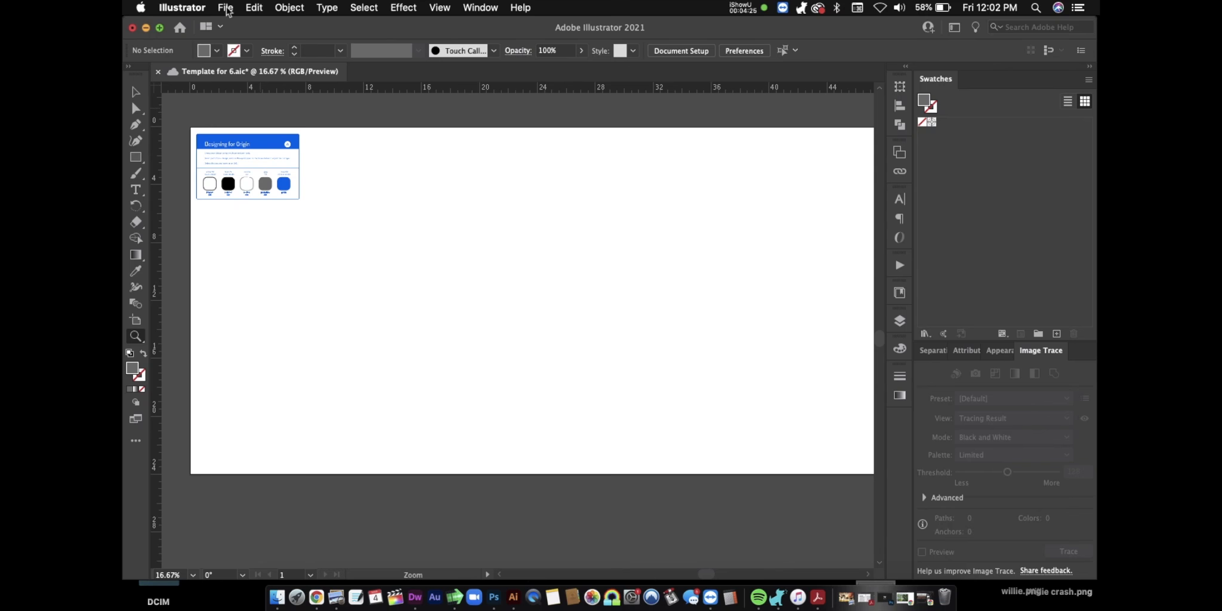
- Place bear.gif from the Downloads folder as a linked image on the empty artboard and activate the Selection tool
click(226, 8)
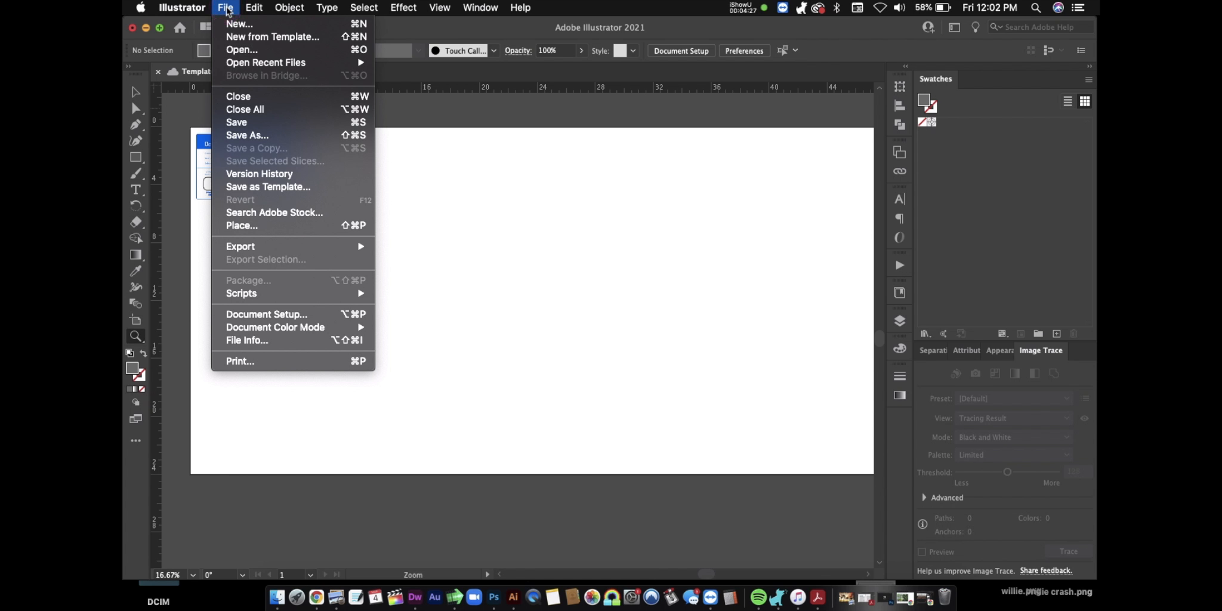
click(271, 225)
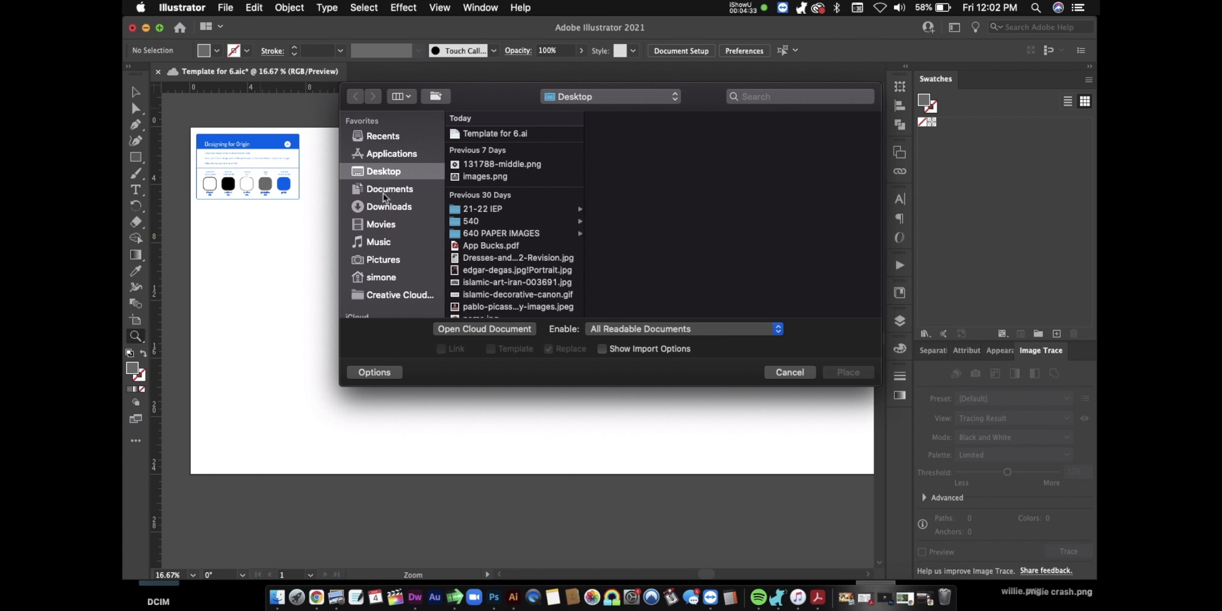
click(381, 207)
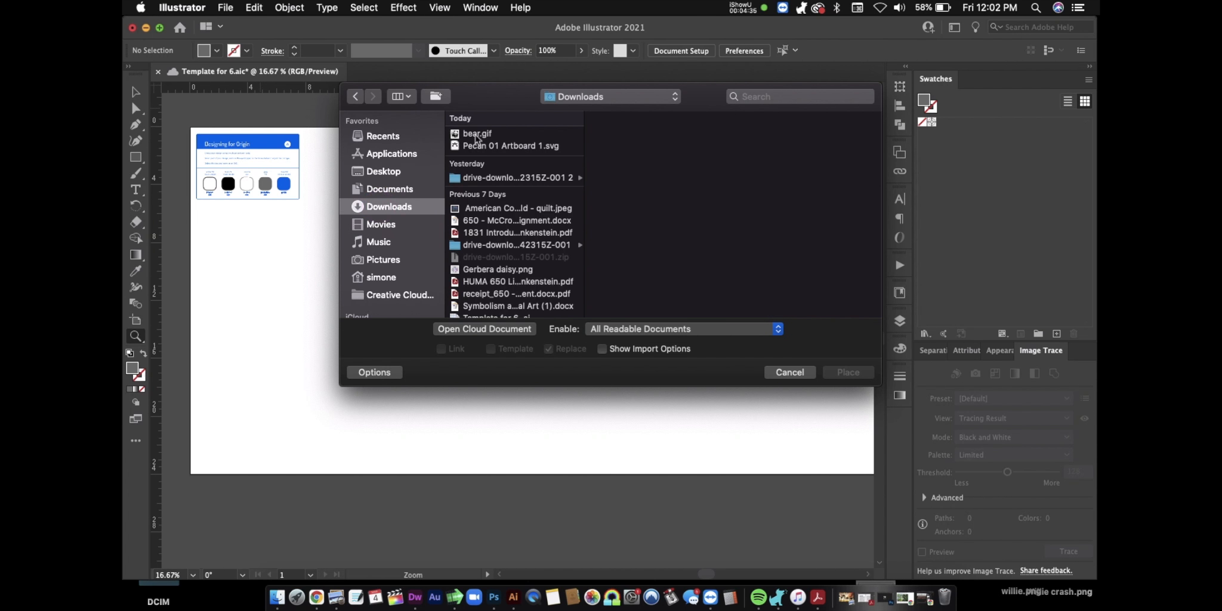
click(476, 134)
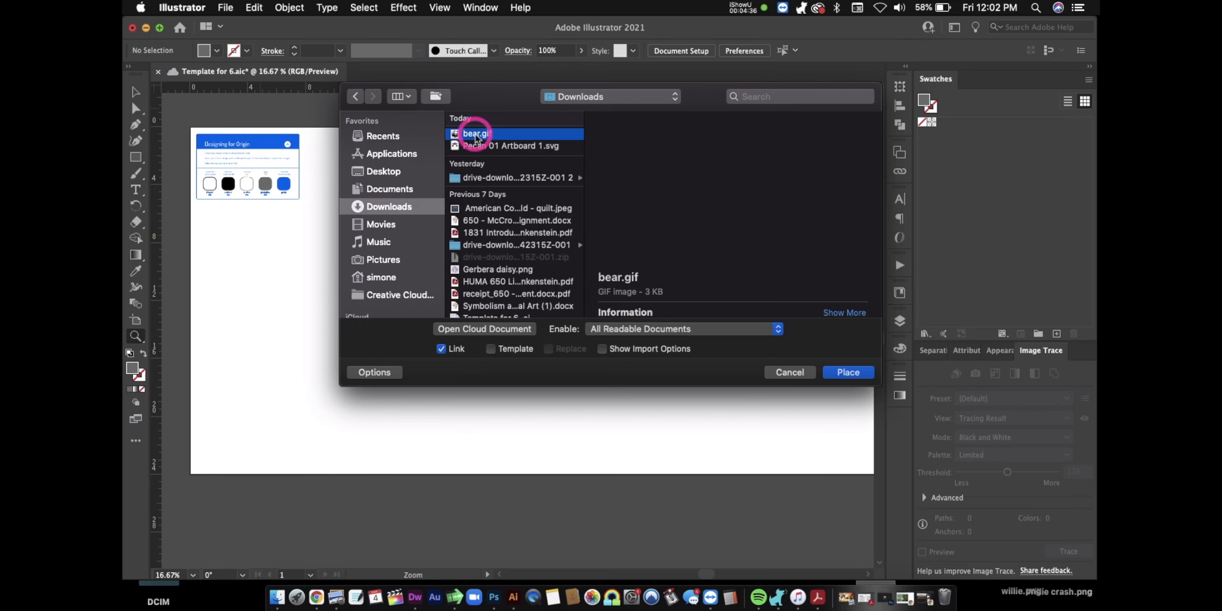
click(848, 372)
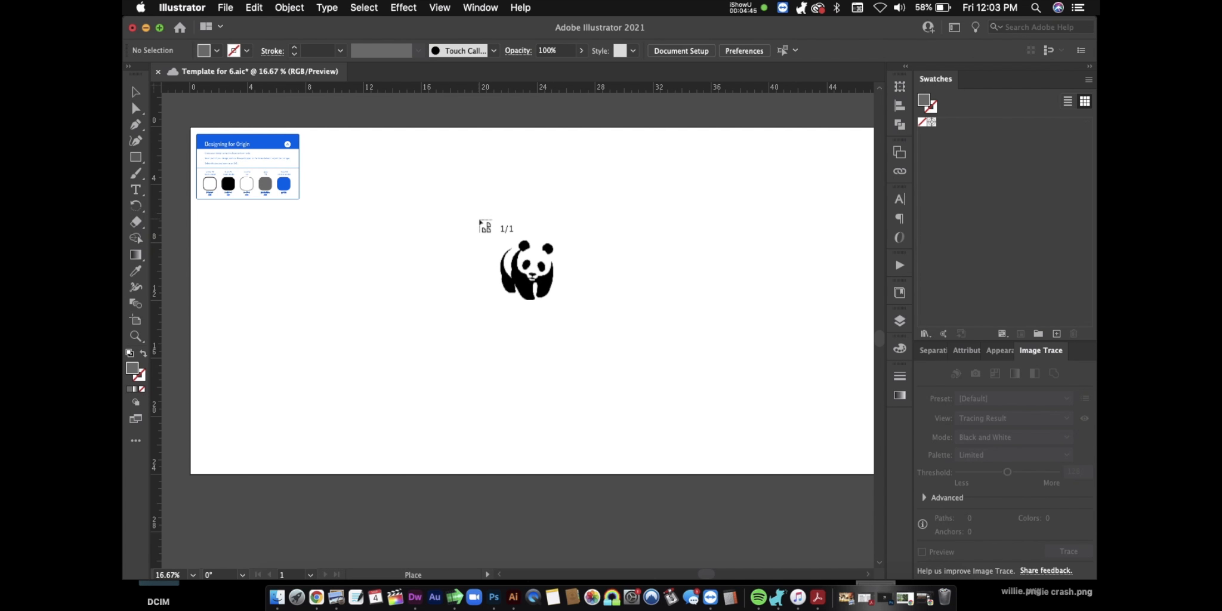
click(478, 219)
key(z)
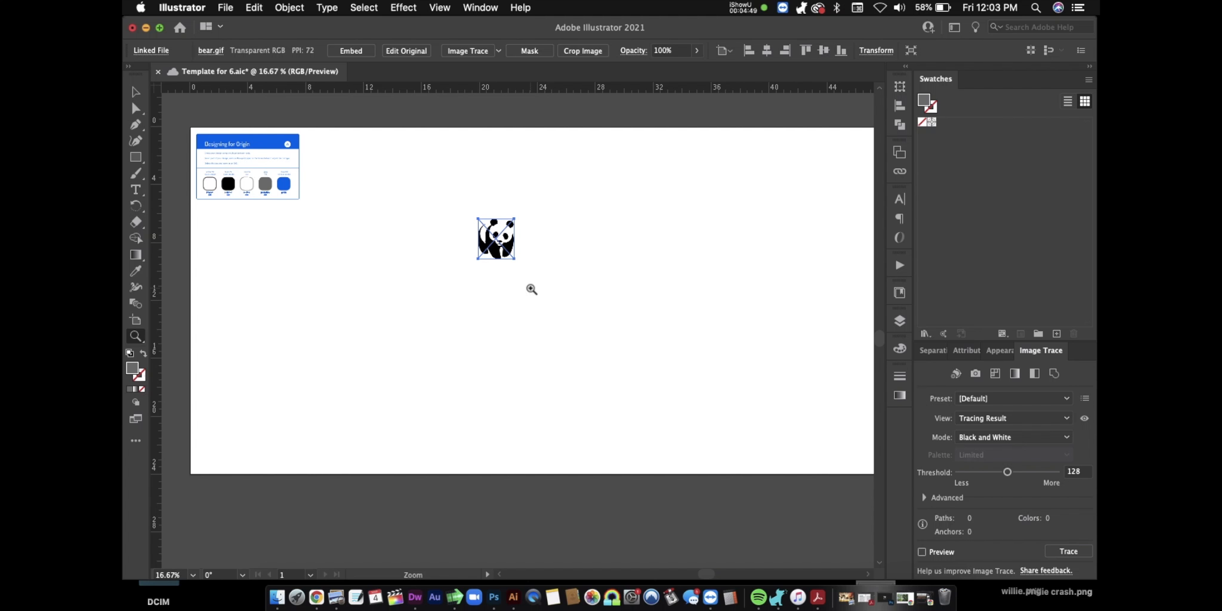
click(136, 338)
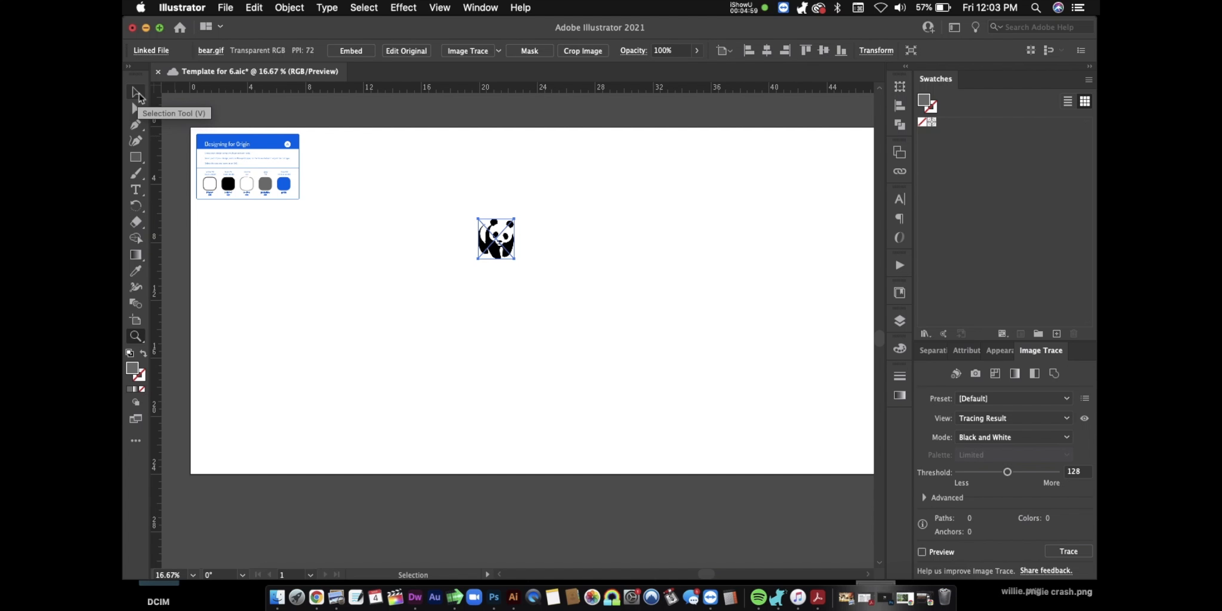
click(137, 93)
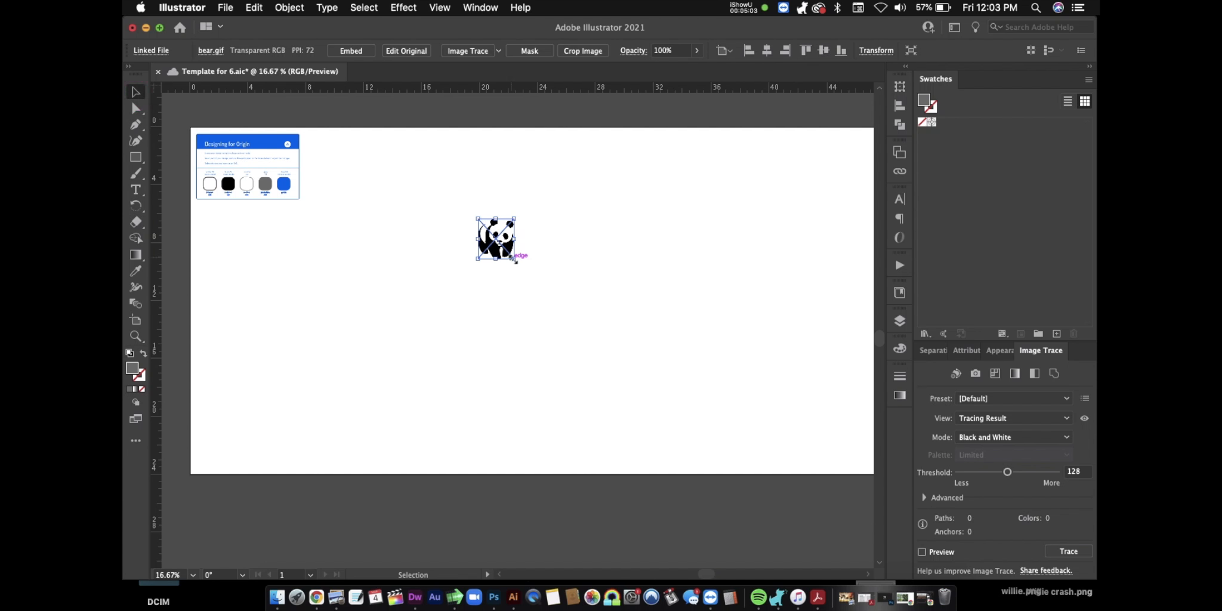
- Try enlarging the panda image from its lower-right corner and undo the scaling
drag(514, 258, 568, 319)
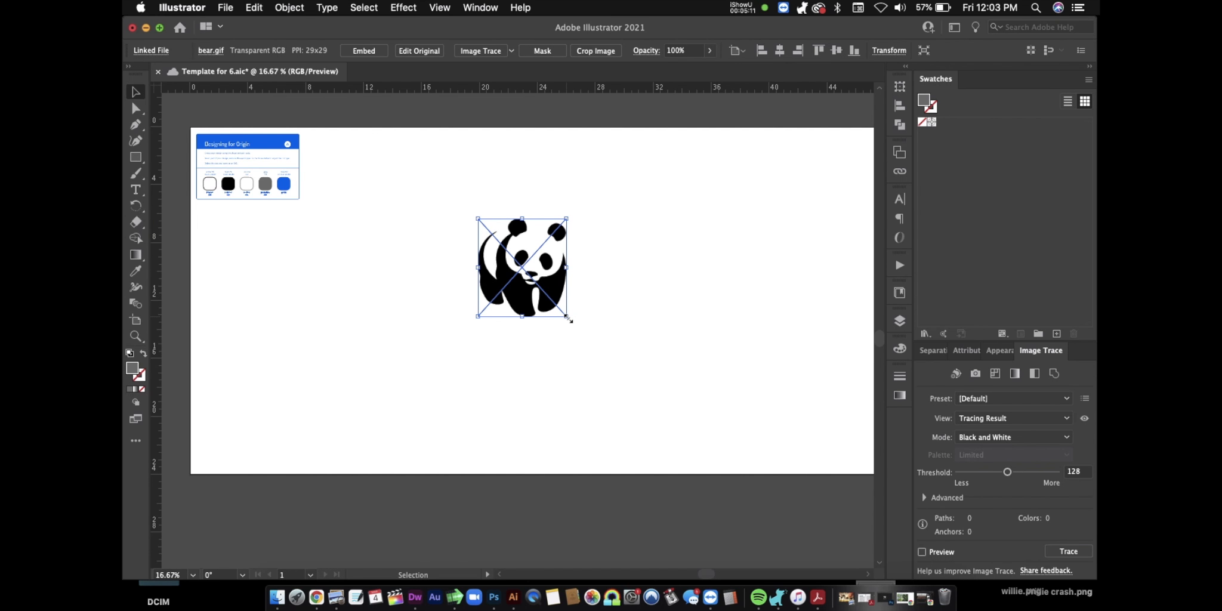
key(super+z)
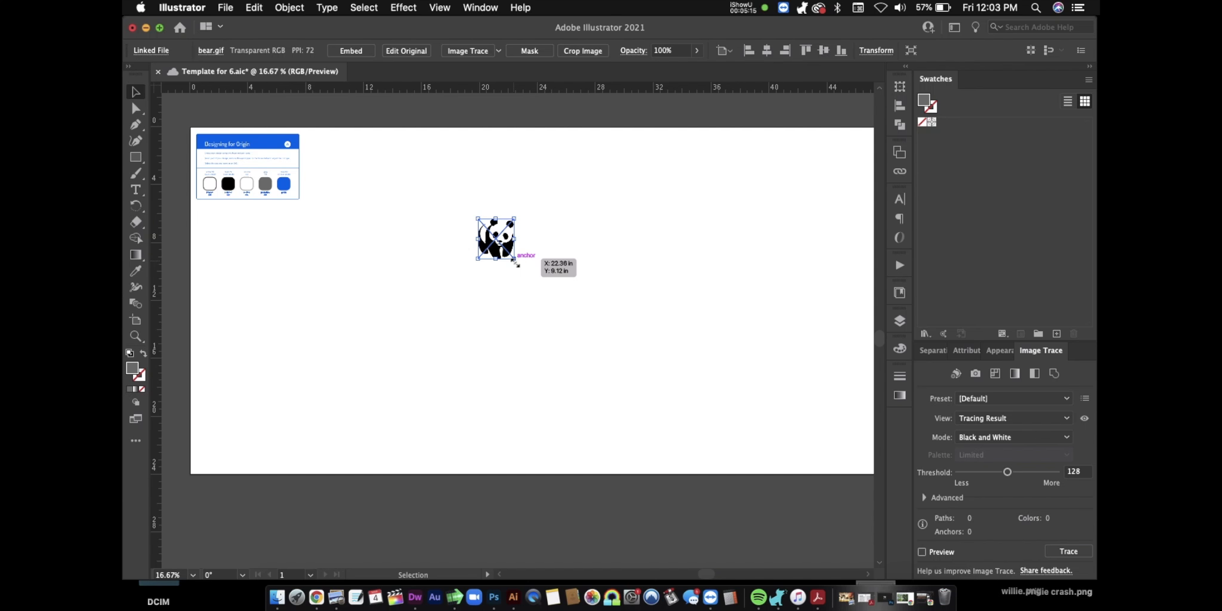
- Enlarge the panda image proportionally to about 12 in wide and move it up and left toward the artboard's middle
key(shift)
drag(515, 262, 813, 414)
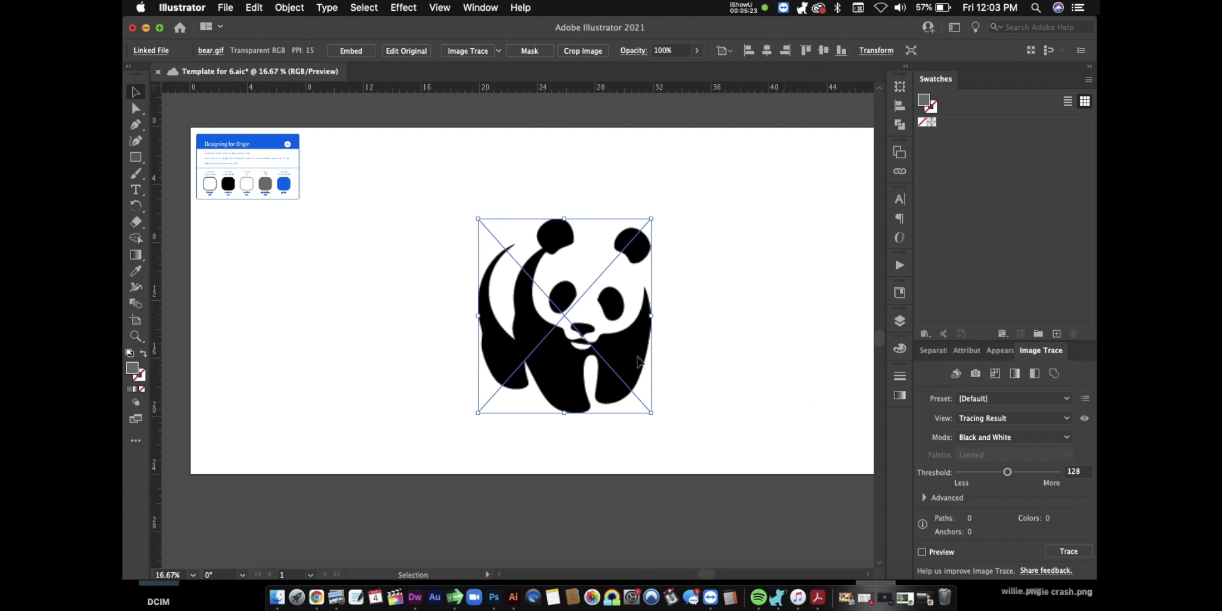
drag(571, 316, 523, 289)
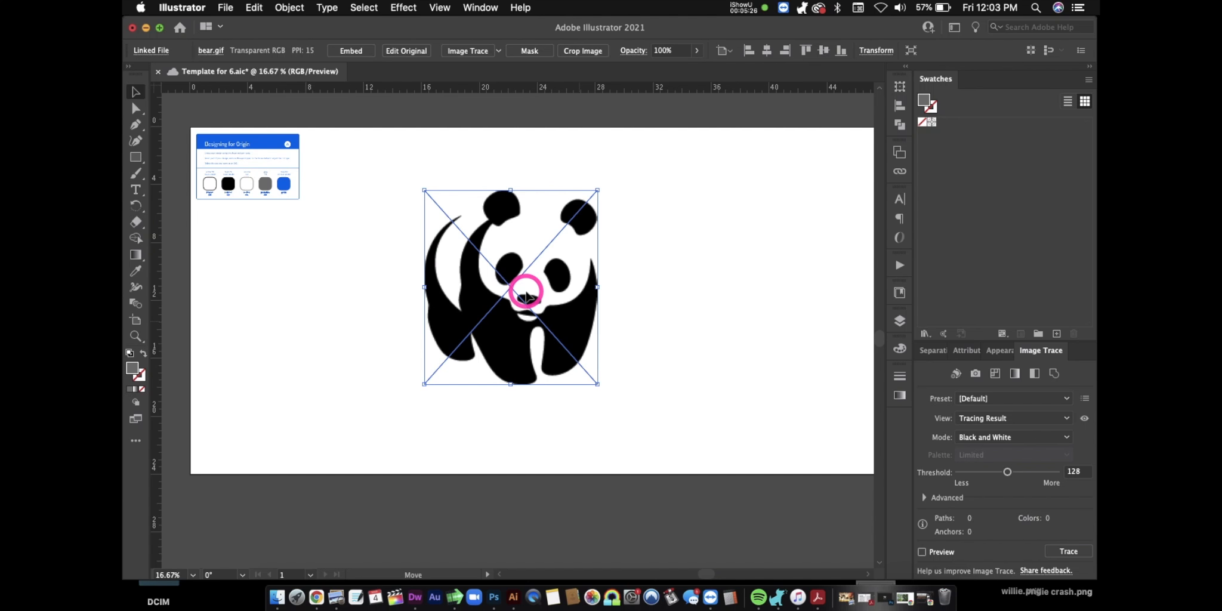
click(651, 307)
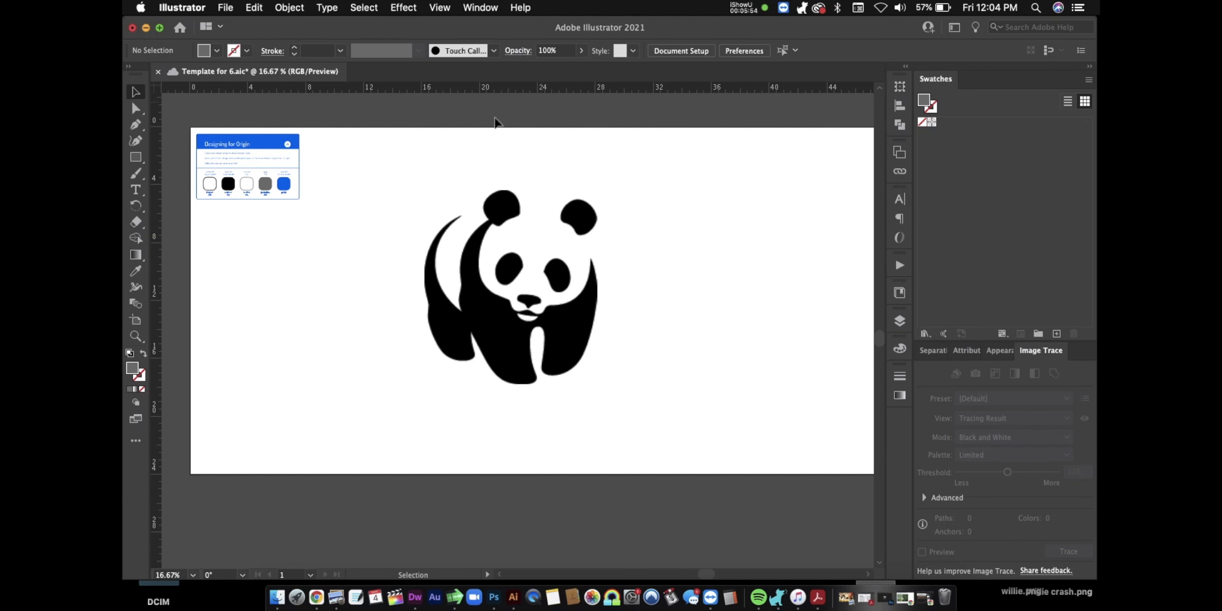
- Show the document's layers, expand Layer 1 to inspect the objects inside it, and hide the layer list again
click(480, 8)
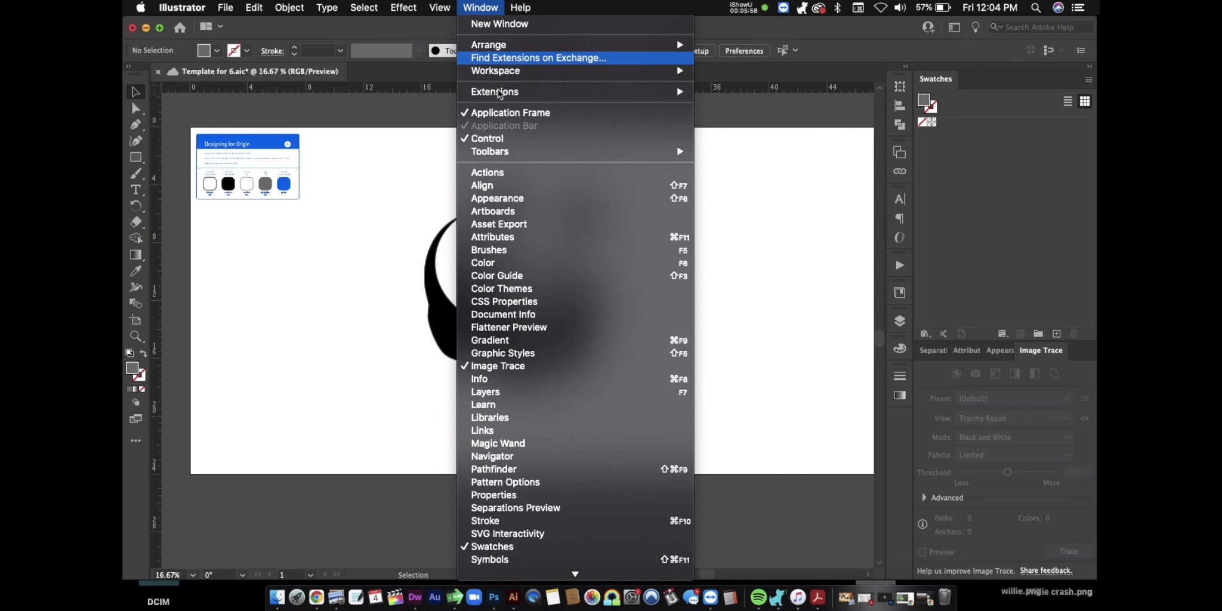
click(506, 393)
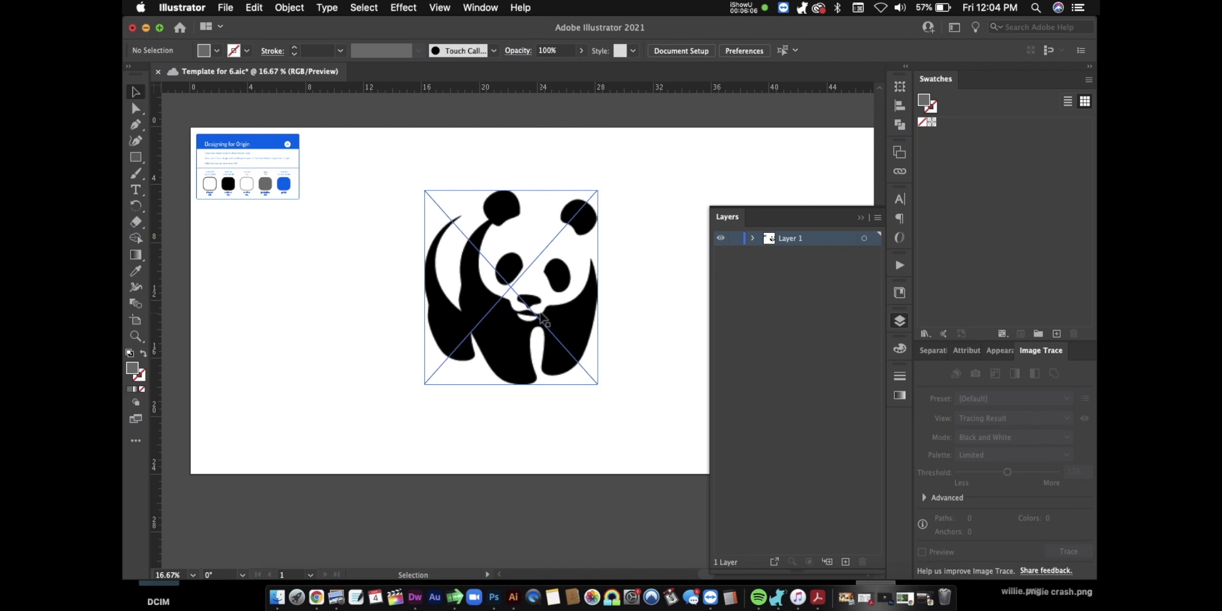
click(753, 239)
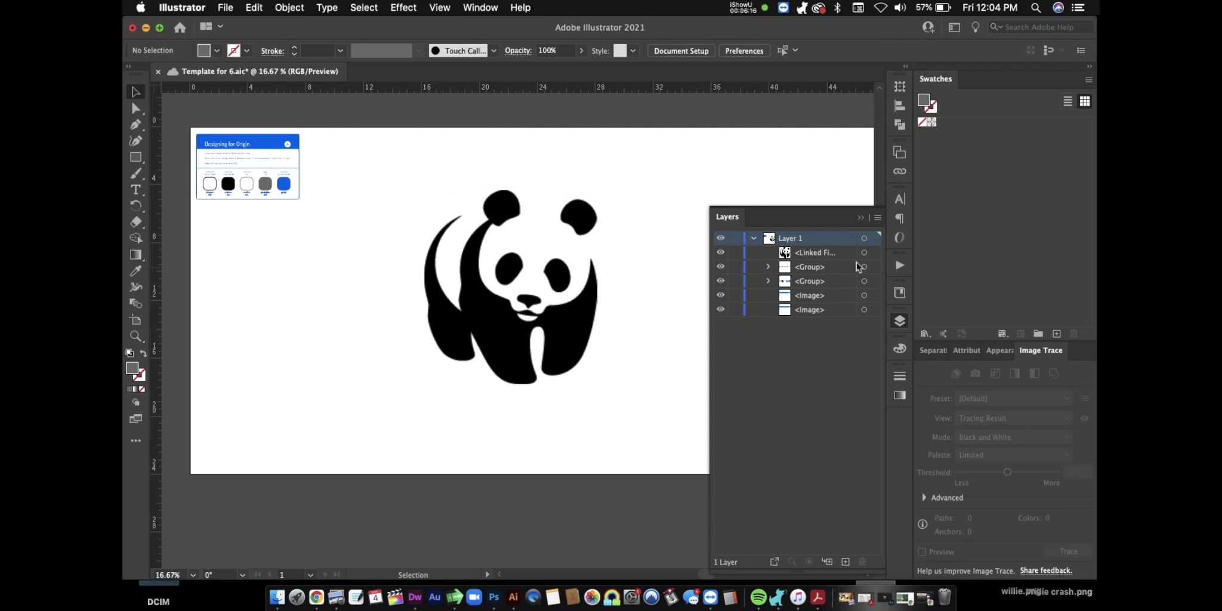
click(860, 216)
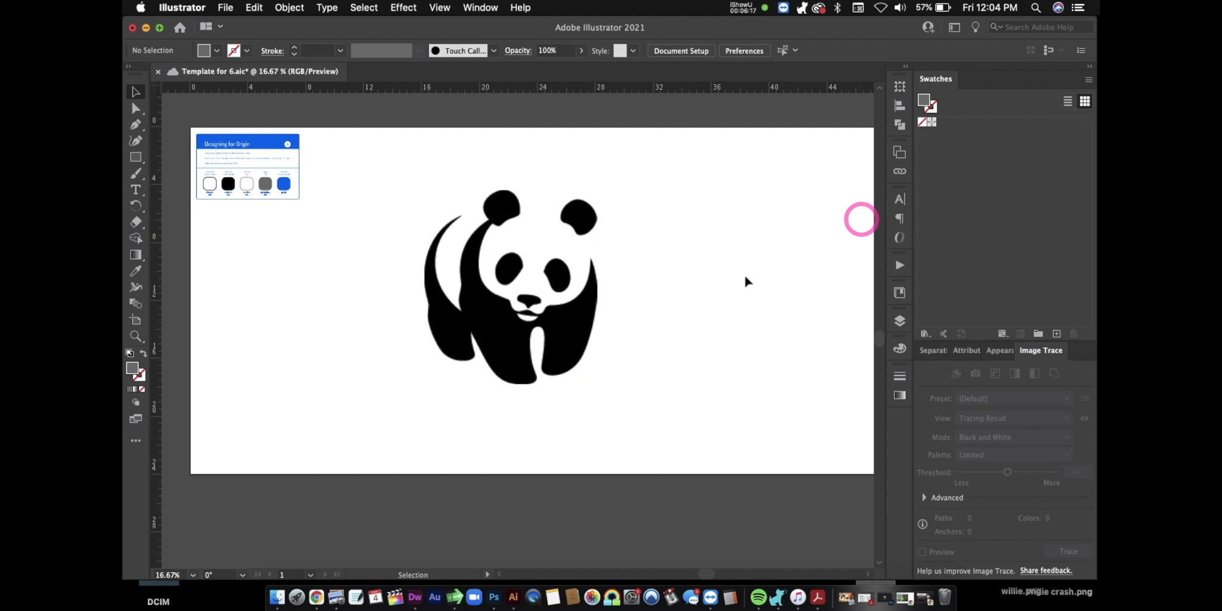
- Lock the linked panda image in place and check that it can no longer be selected
click(507, 301)
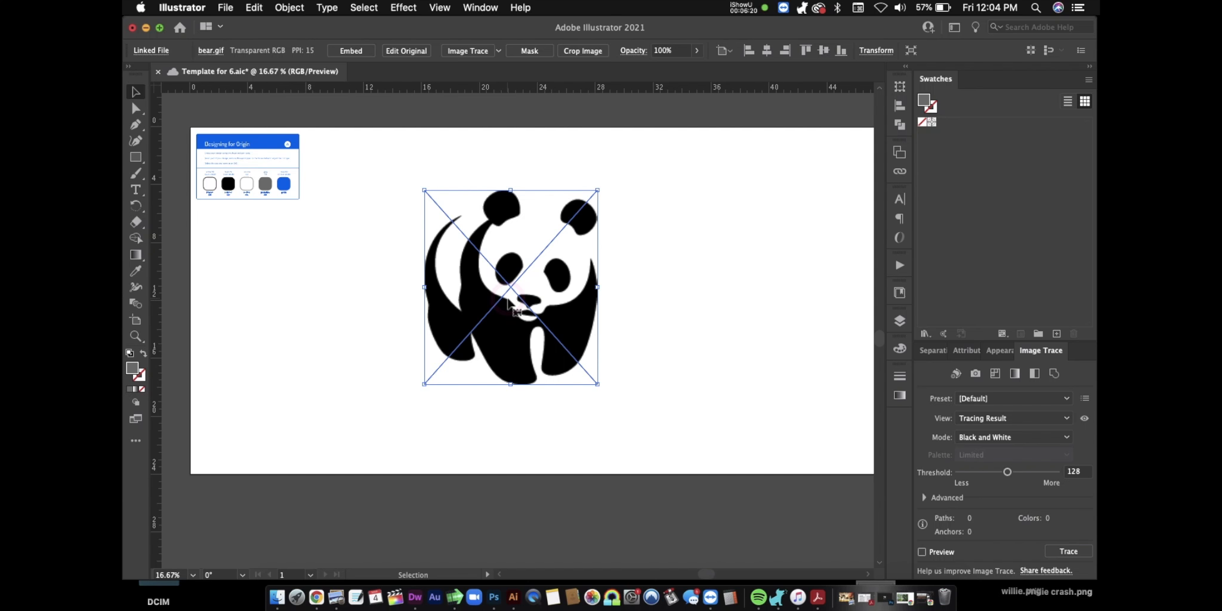
click(290, 8)
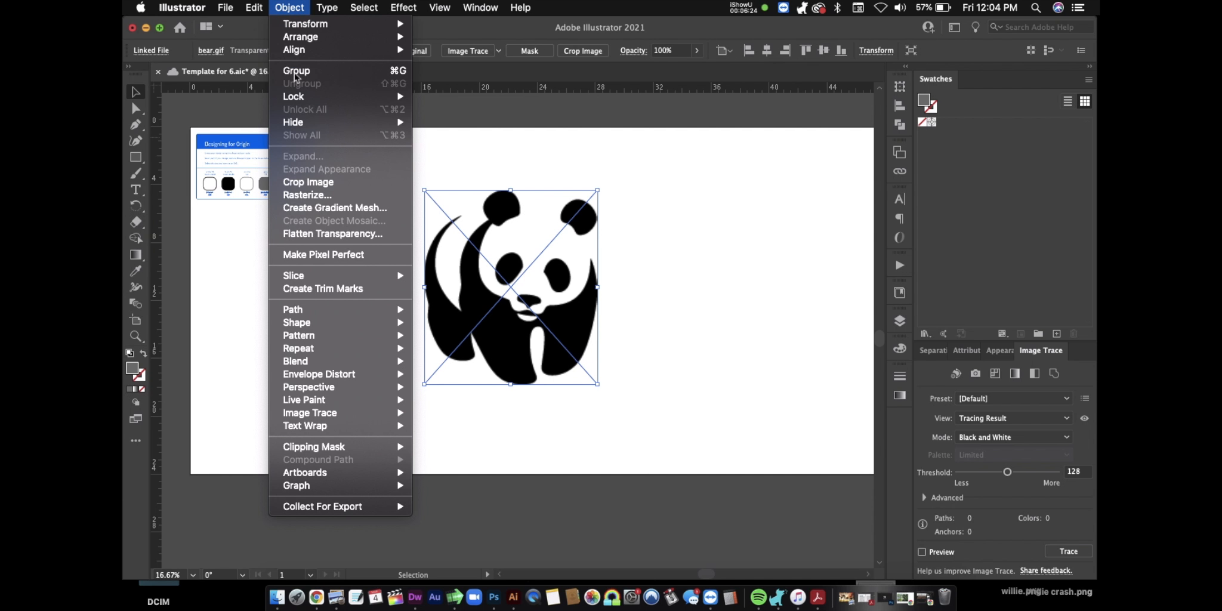
mouse_move(297, 98)
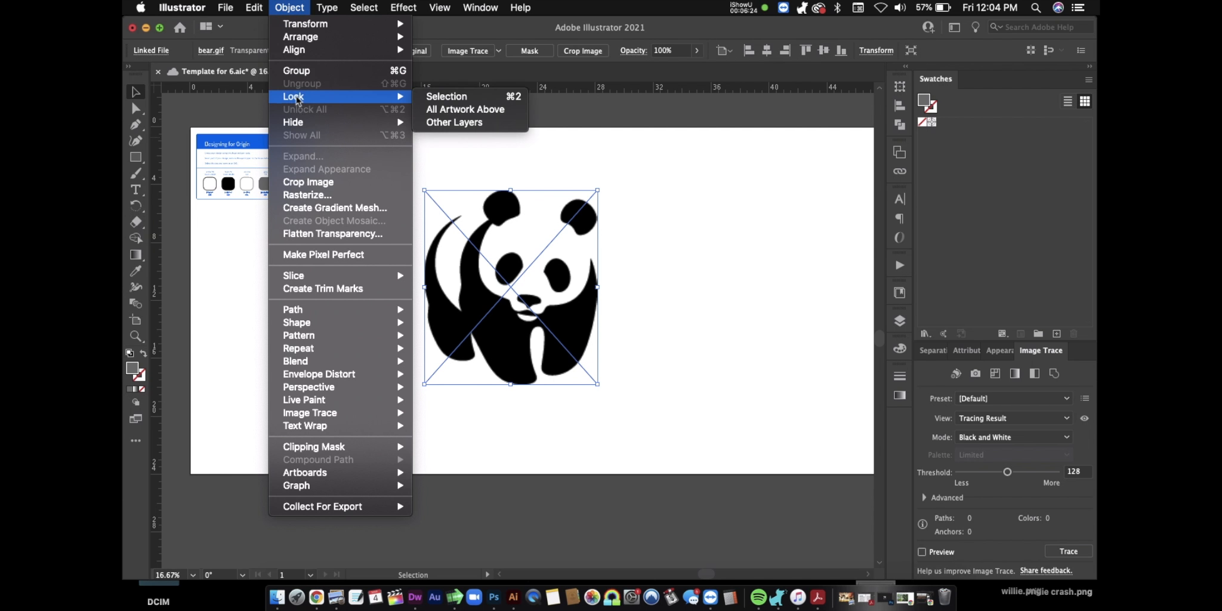
click(446, 103)
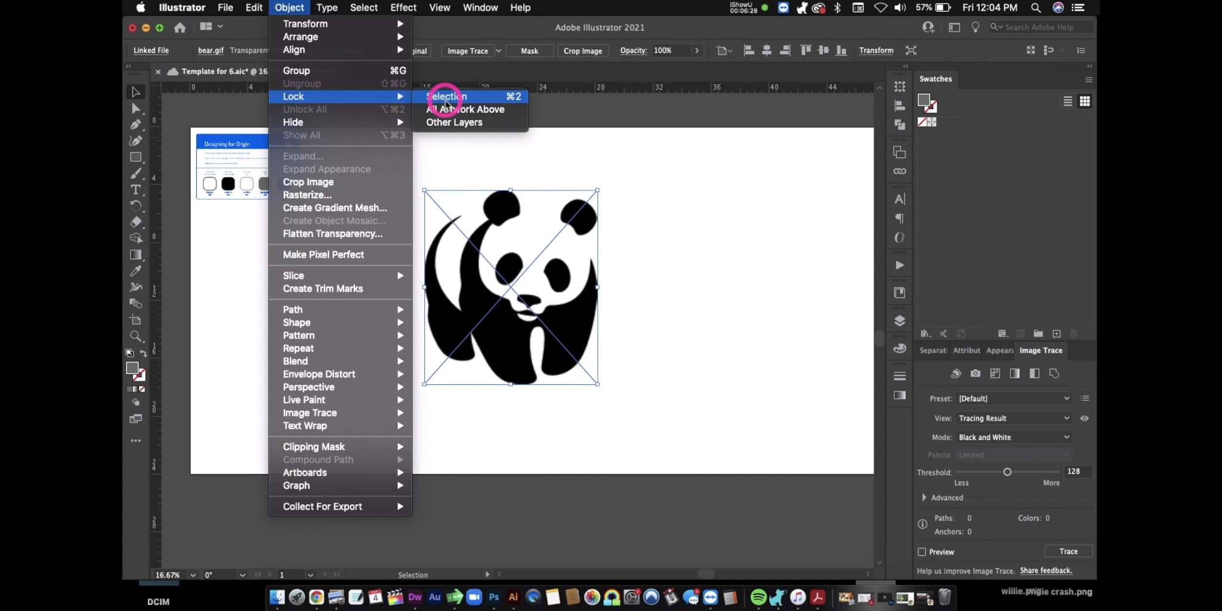
click(544, 286)
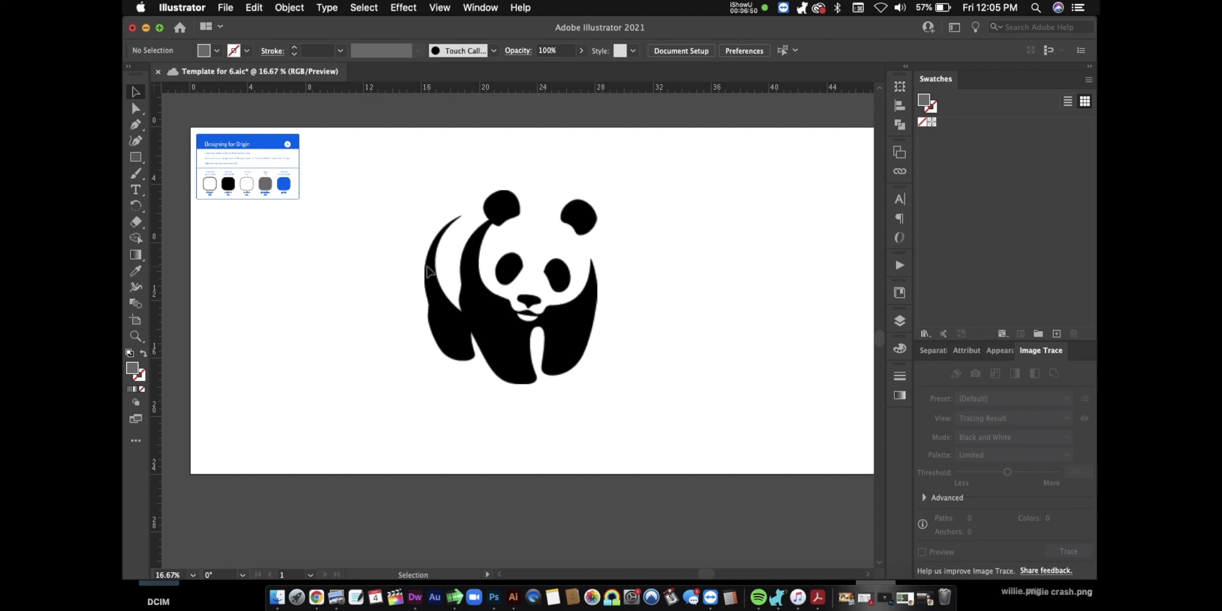
- Get the Pen tool ready at the panda's back and hind leg, and save the document
click(136, 336)
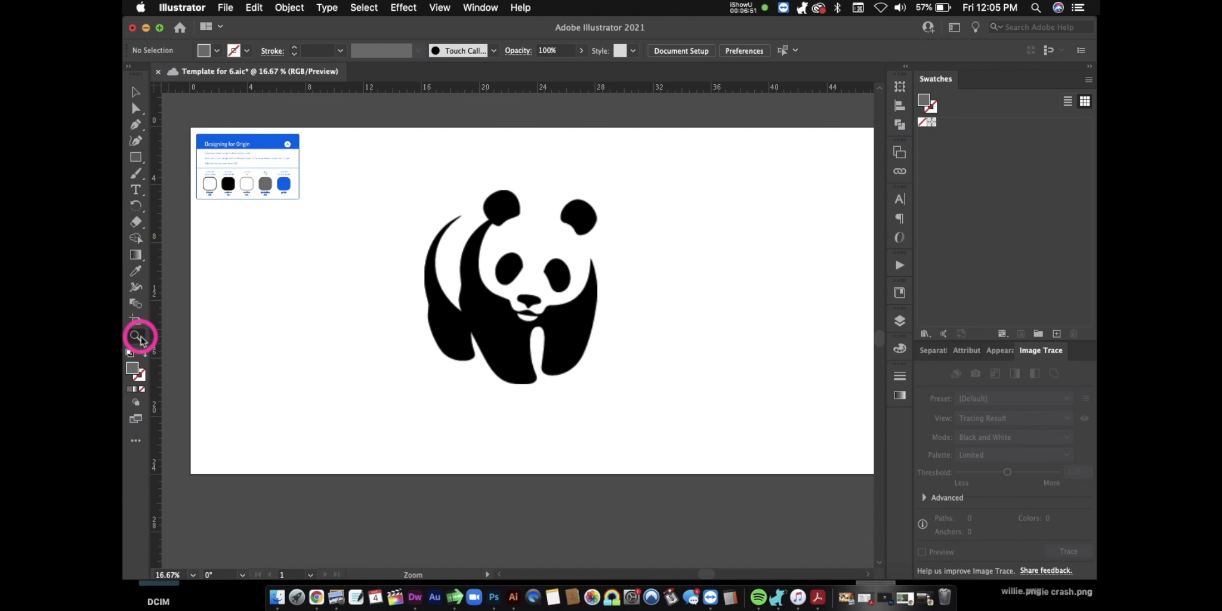
click(451, 275)
click(450, 275)
scroll(622, 382, down, 3)
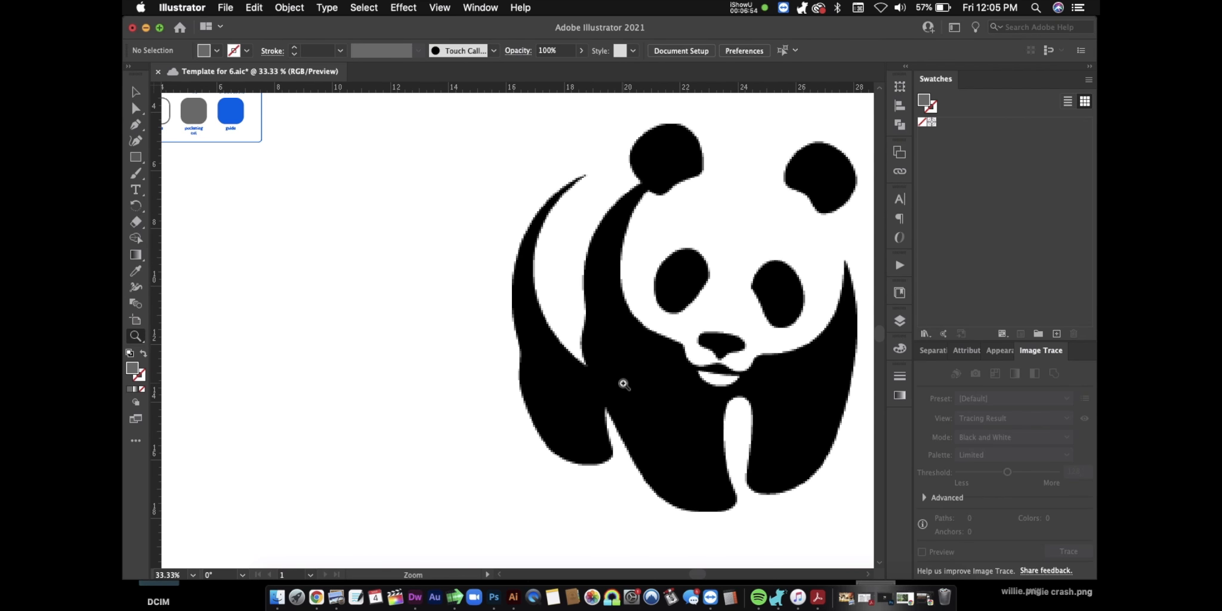
click(623, 384)
scroll(623, 384, up, 5)
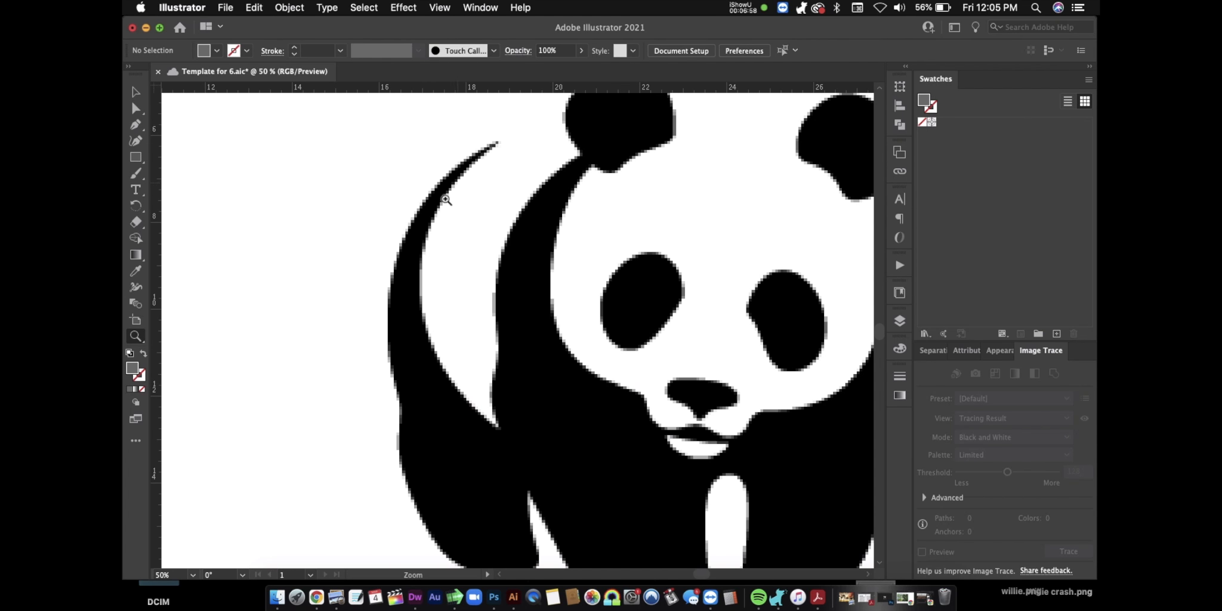
scroll(534, 483, down, 2)
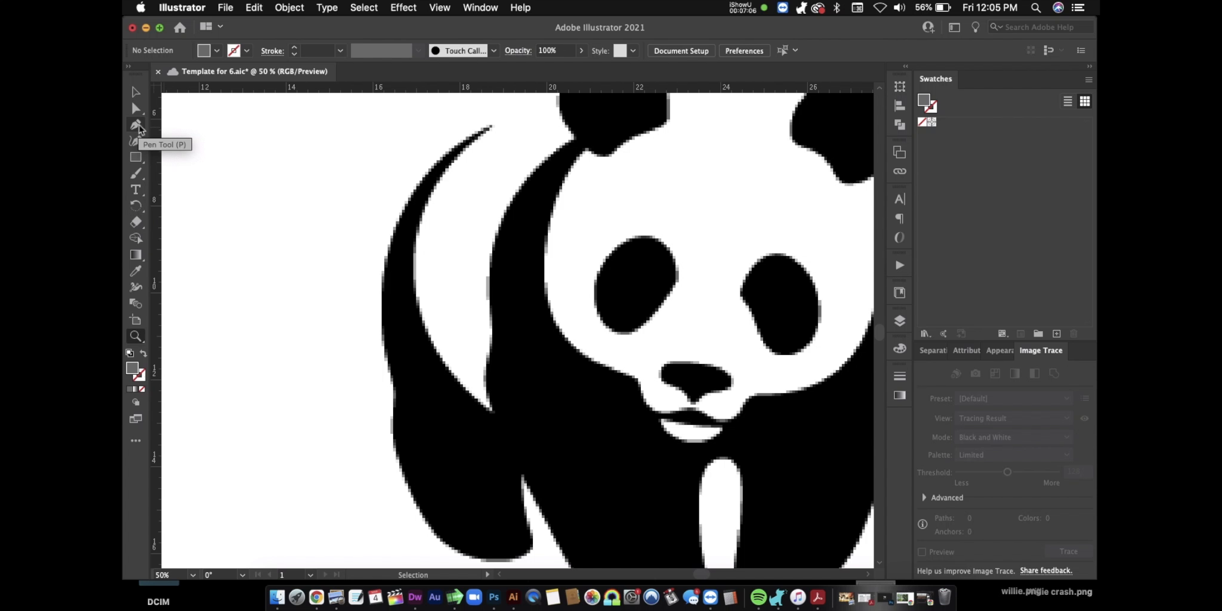
click(138, 127)
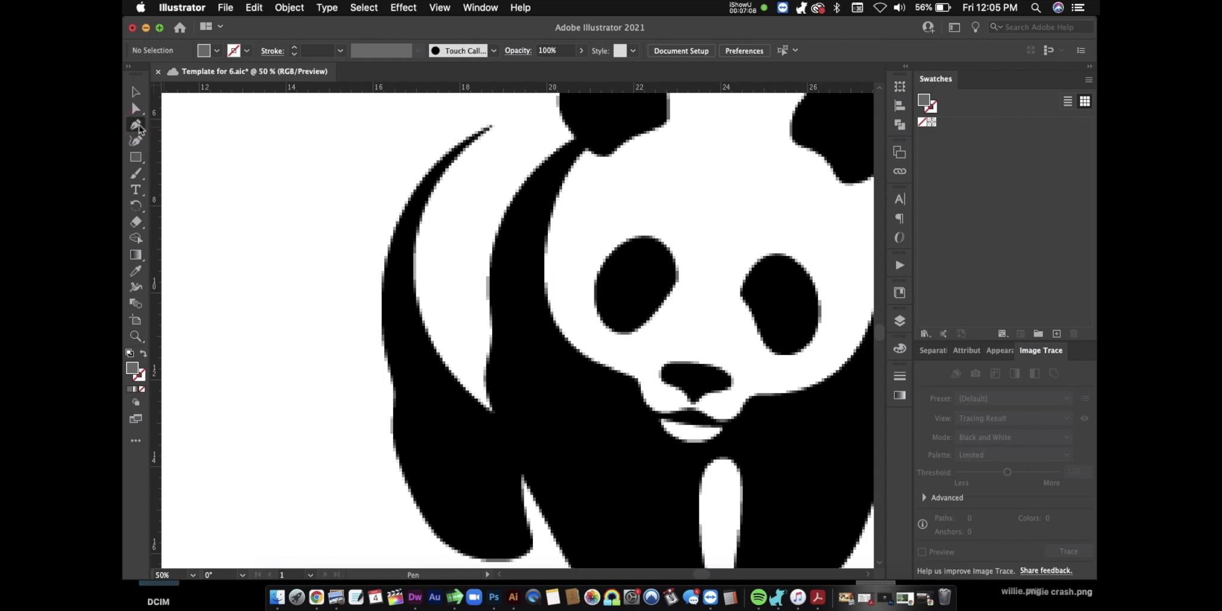
key(super)
key(super)
key(super+s)
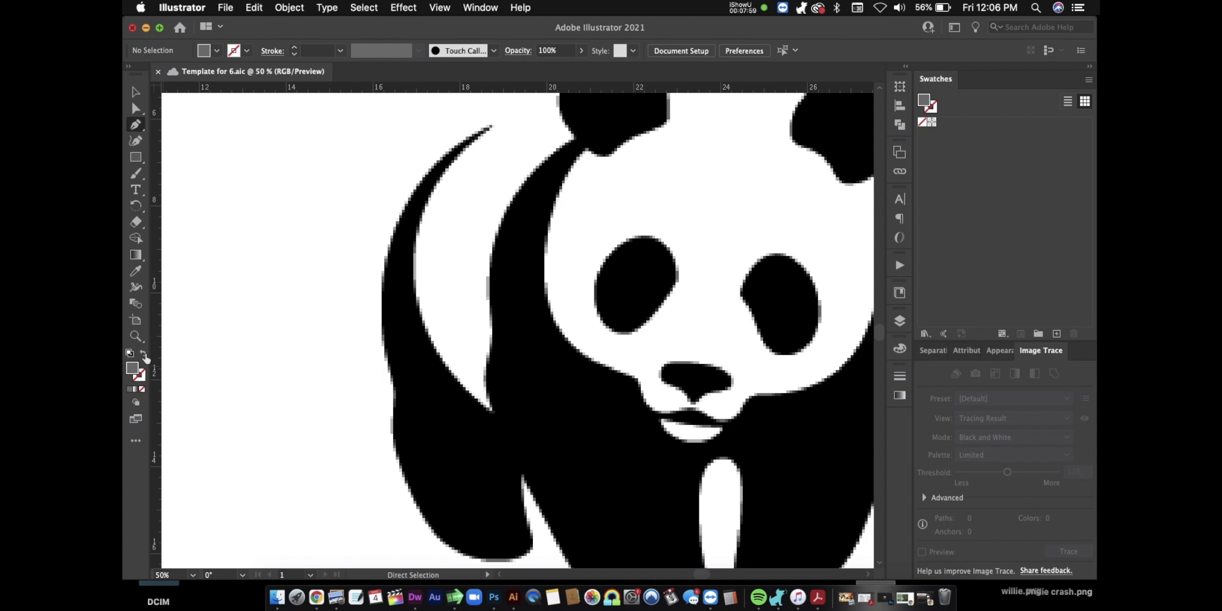
- Swap fill and stroke to get no fill with a 1 pt stroke, and start a Pen path at the upper tip of the panda's back
click(145, 355)
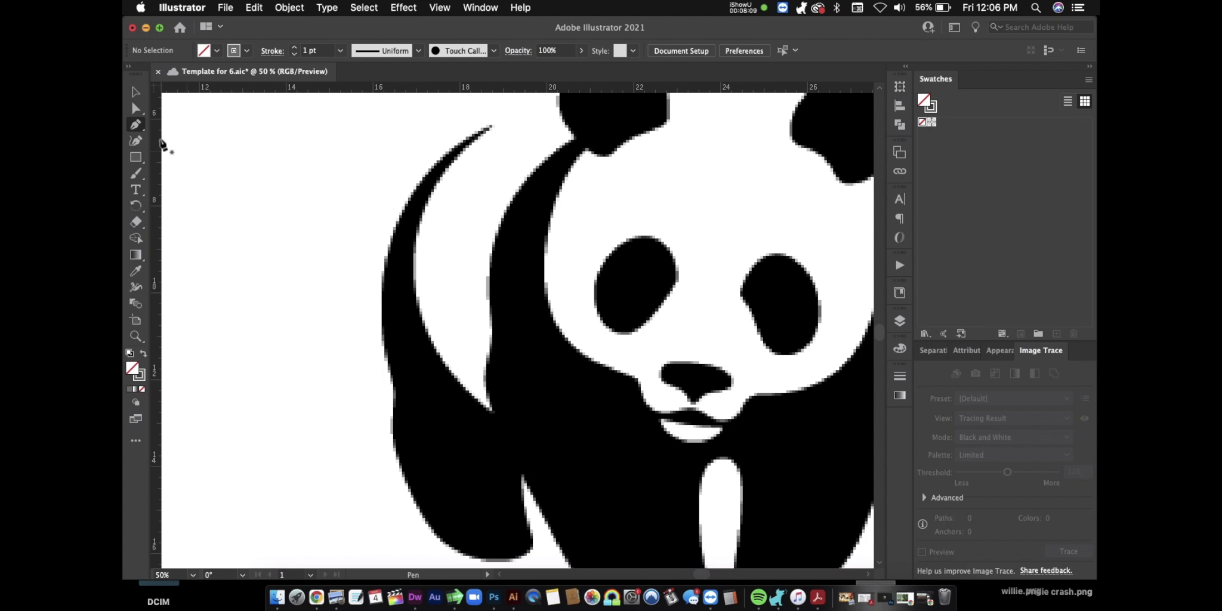
click(136, 125)
click(489, 126)
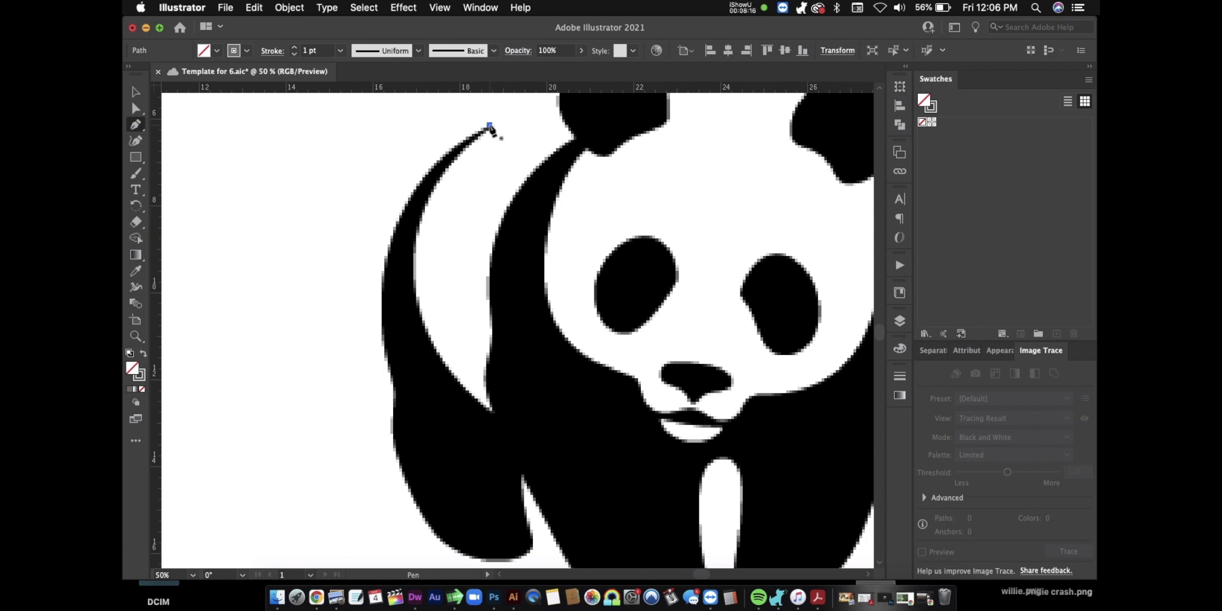
click(489, 126)
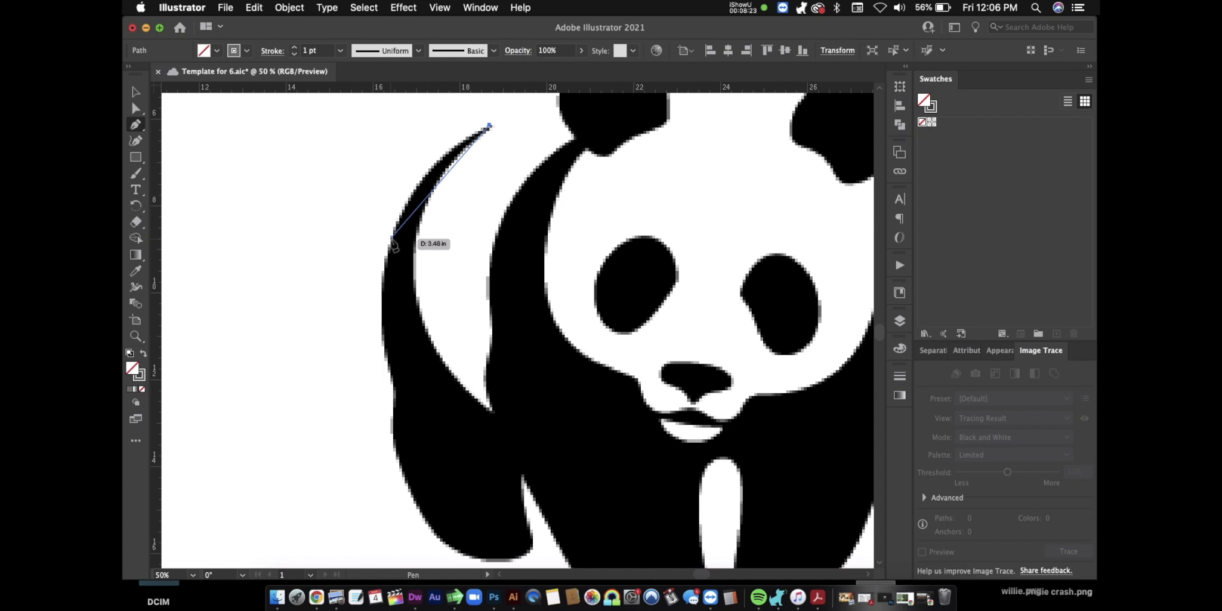
- Trace the outer edge of the panda's back and hind leg with curved segments down and around the bottom of the foot
drag(392, 240, 378, 303)
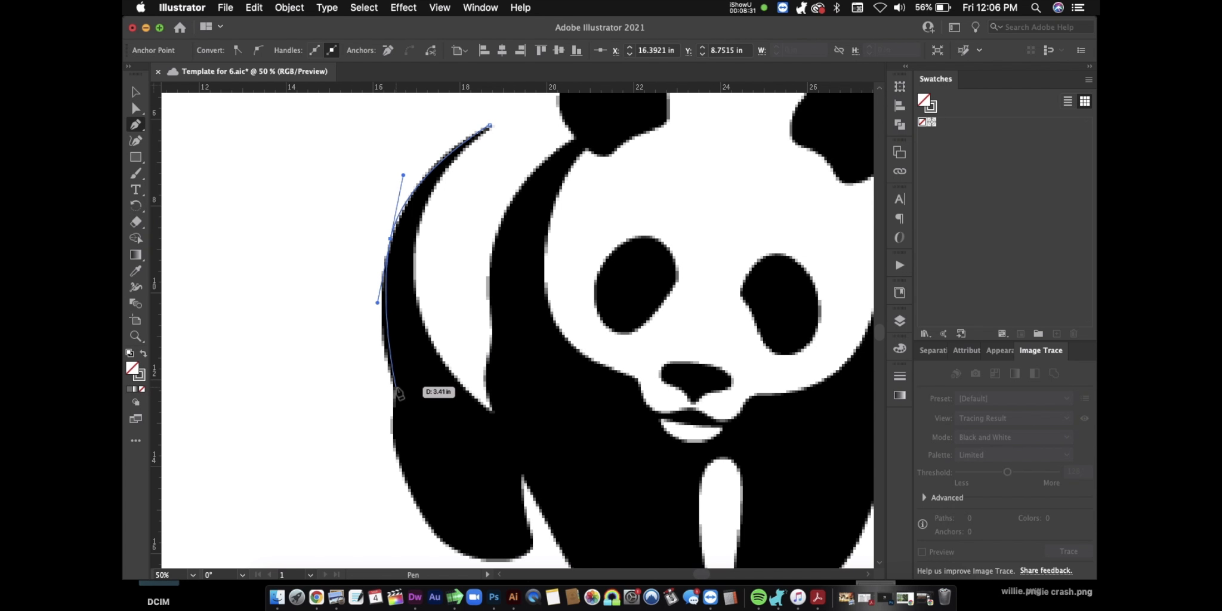
drag(397, 387, 405, 409)
drag(400, 462, 419, 513)
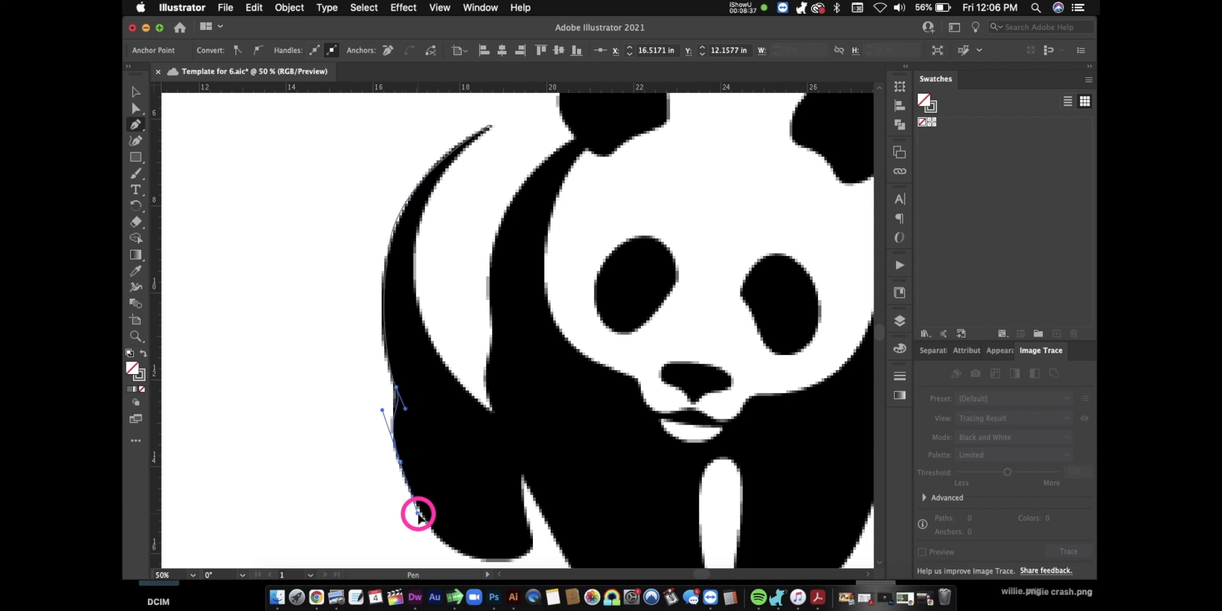
drag(490, 559, 535, 537)
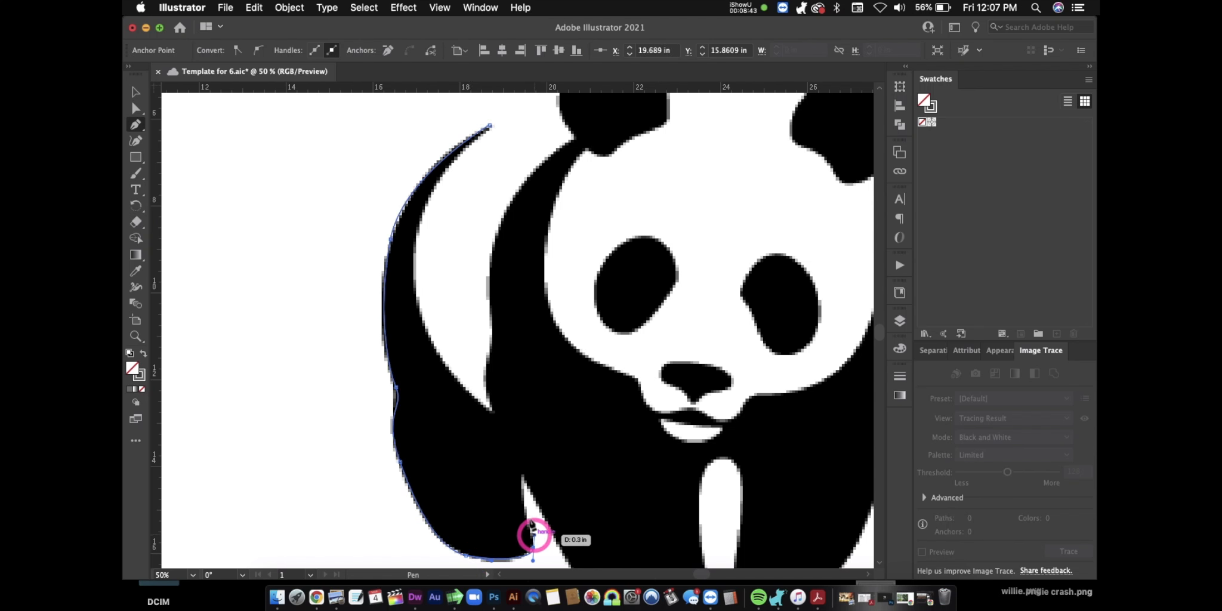
- Trace up the inner edge of the hind leg and back stripe, and close the path at its starting anchor
drag(524, 476, 528, 456)
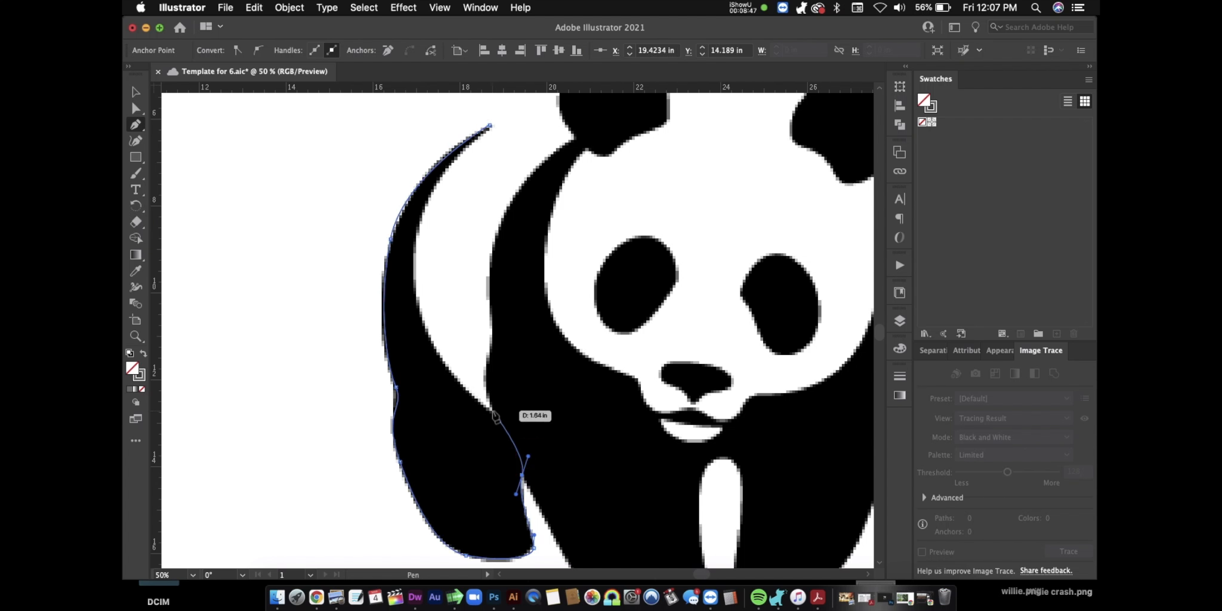
click(491, 410)
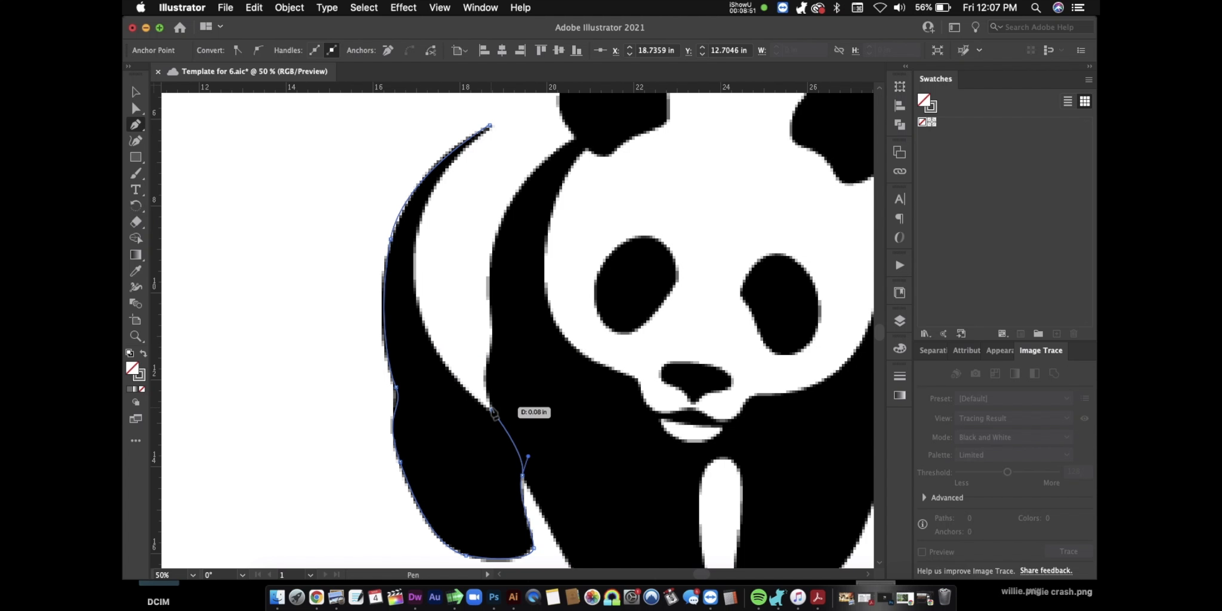
drag(430, 341, 417, 302)
drag(426, 202, 450, 168)
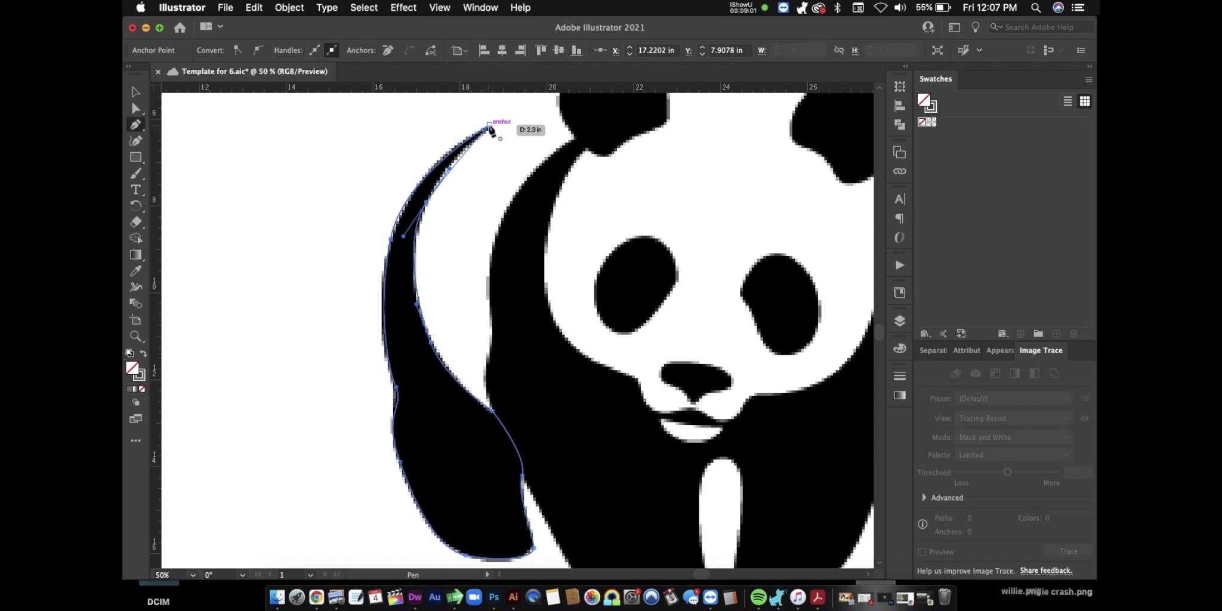
click(490, 126)
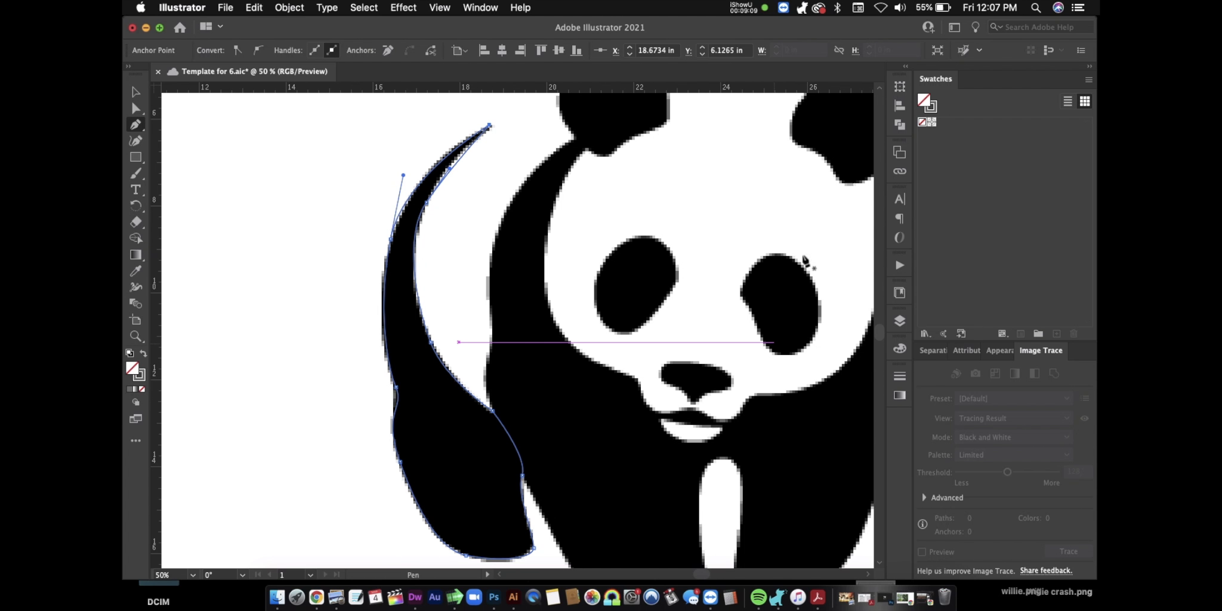
- Show the layer list, hide the linked panda image to inspect the traced path alone, and show the image again
click(900, 323)
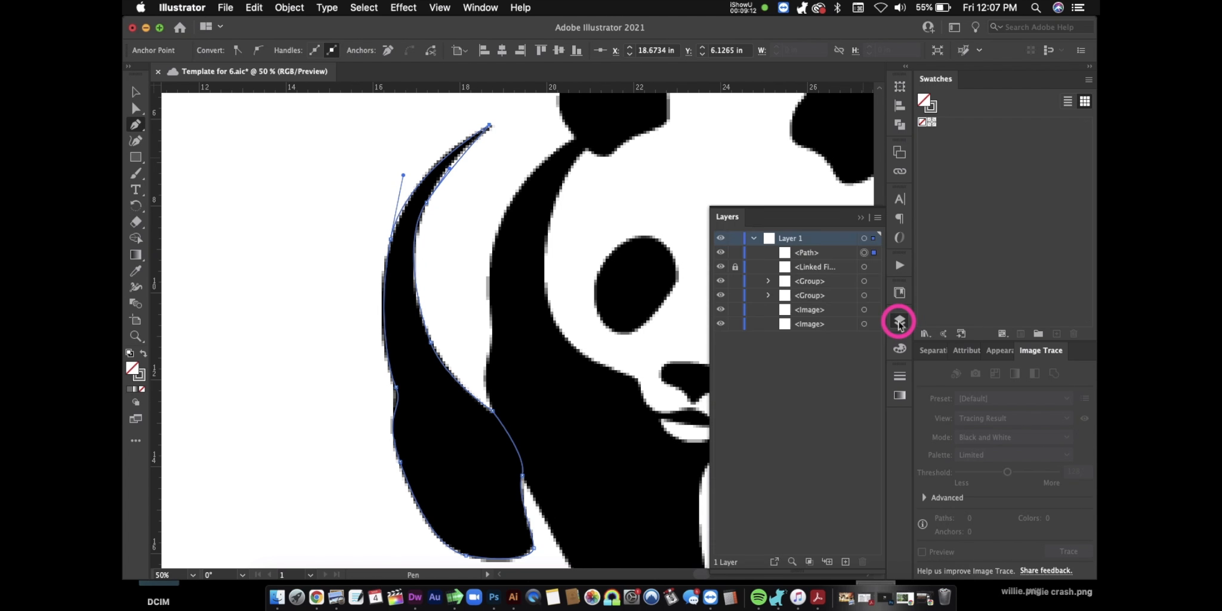
click(720, 267)
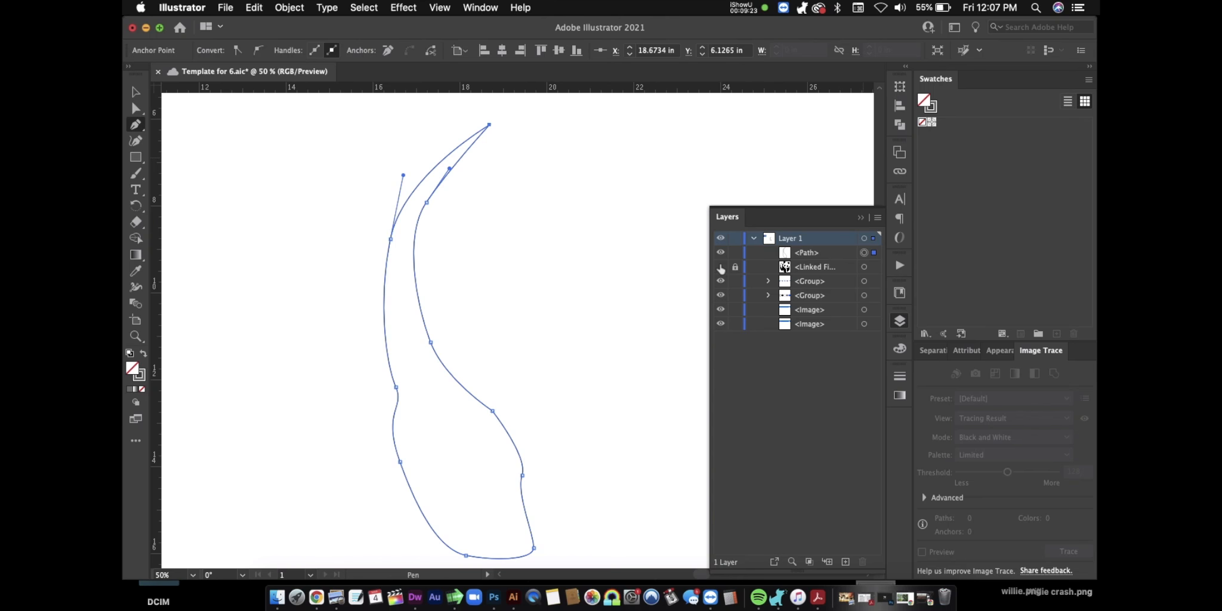
click(720, 267)
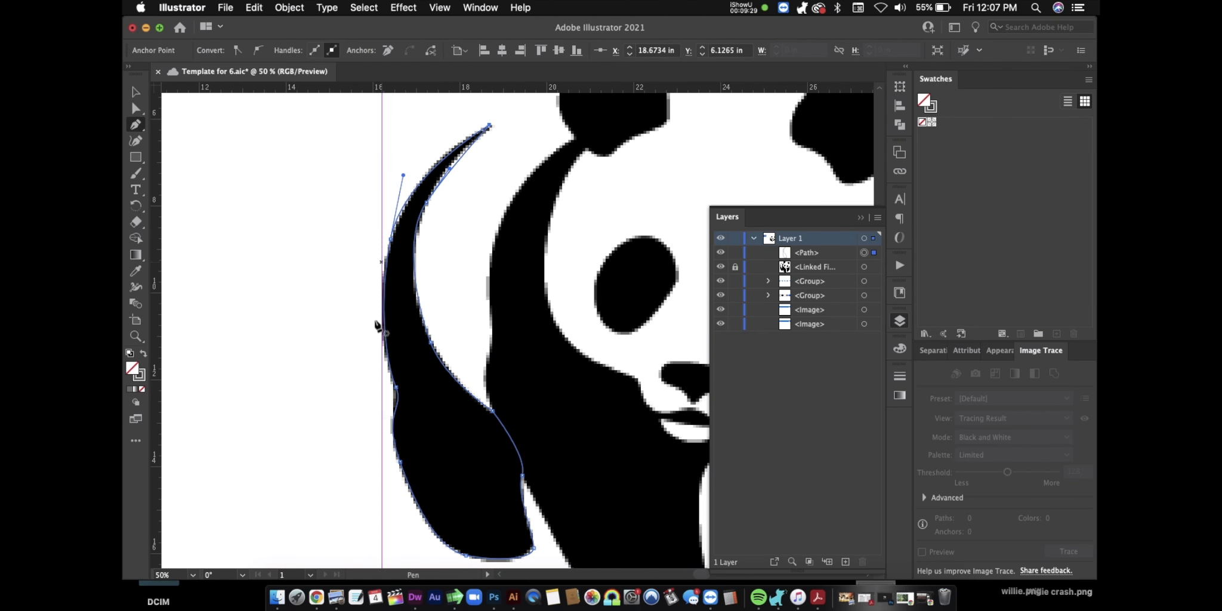
- Reshape the curve at the notch on the hind shape's outer edge with the Anchor Point tool, shortening its bulge
click(136, 337)
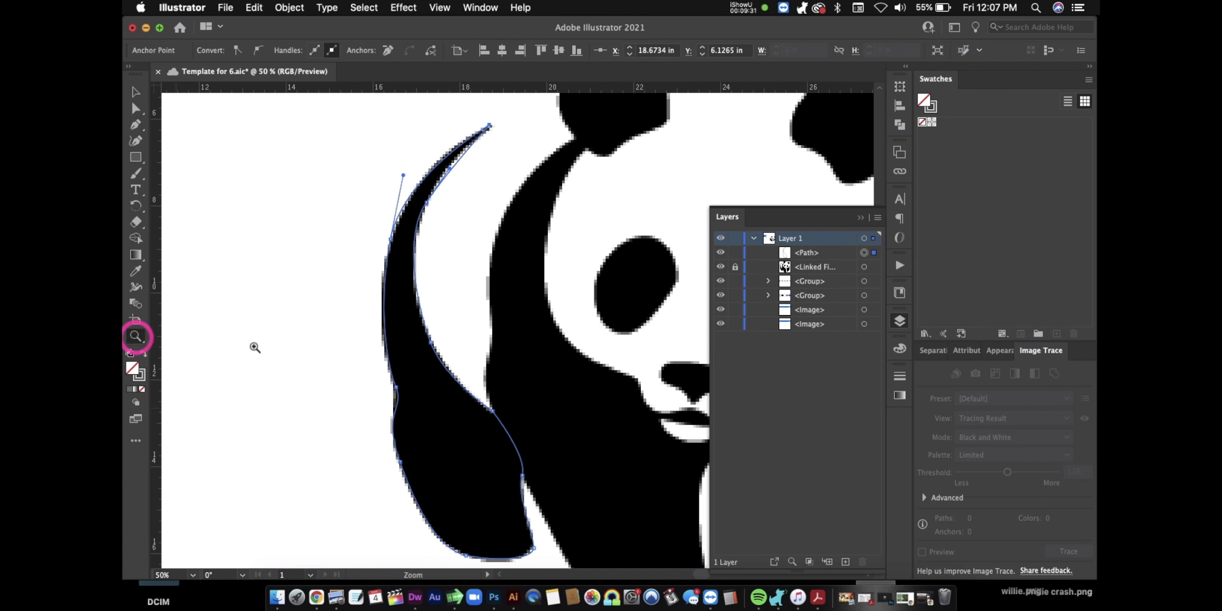
click(390, 390)
click(519, 330)
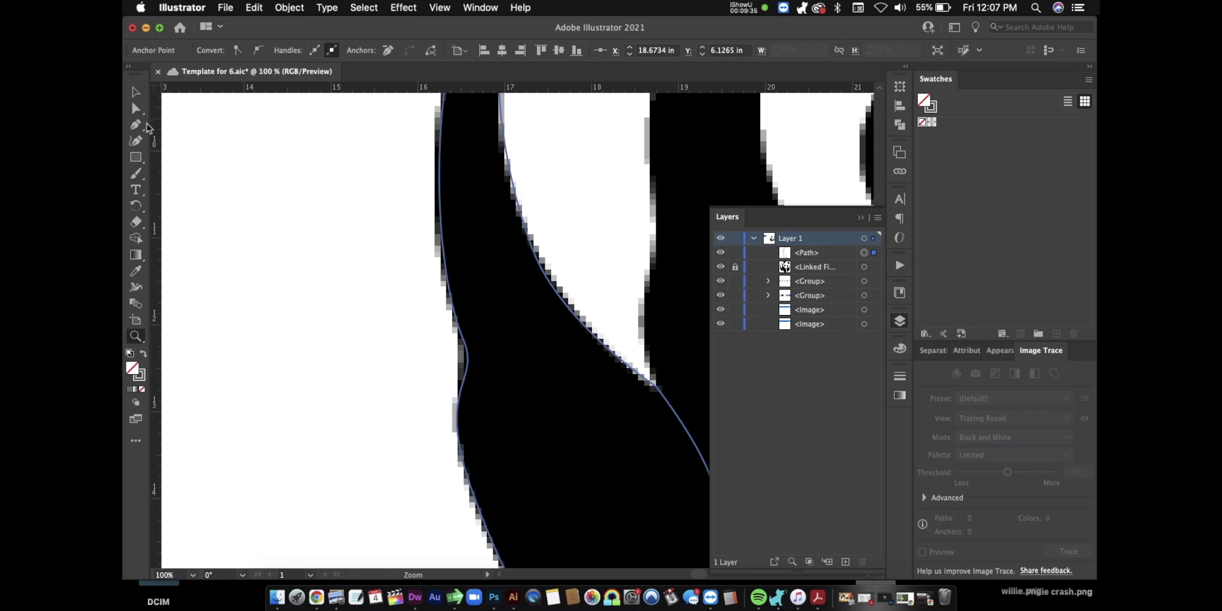
click(137, 126)
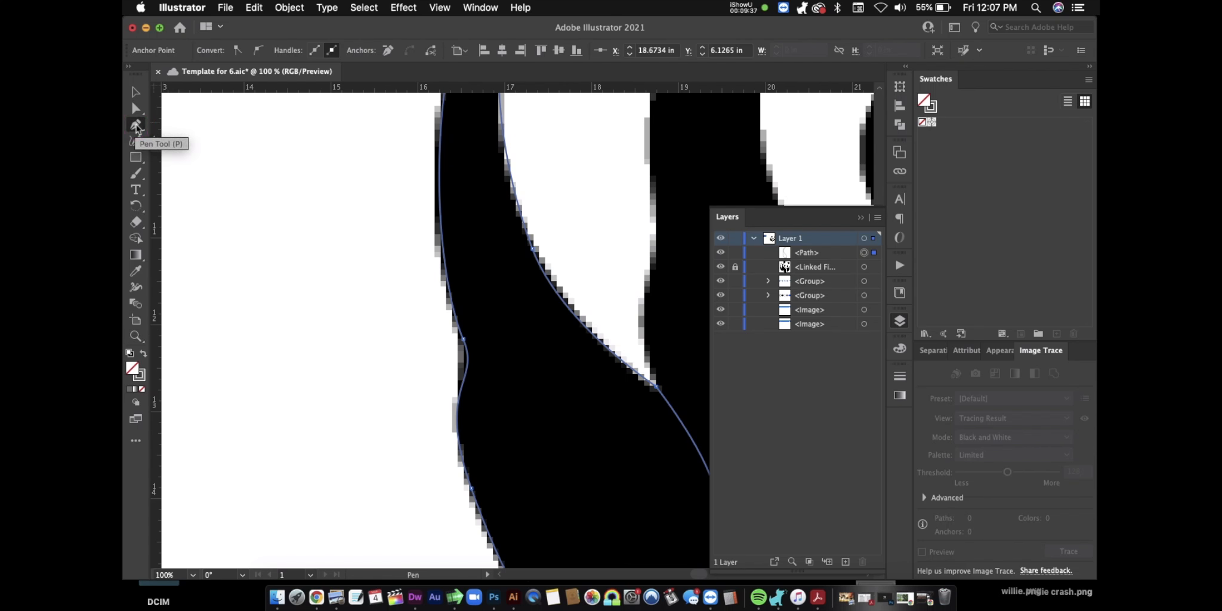
click(136, 126)
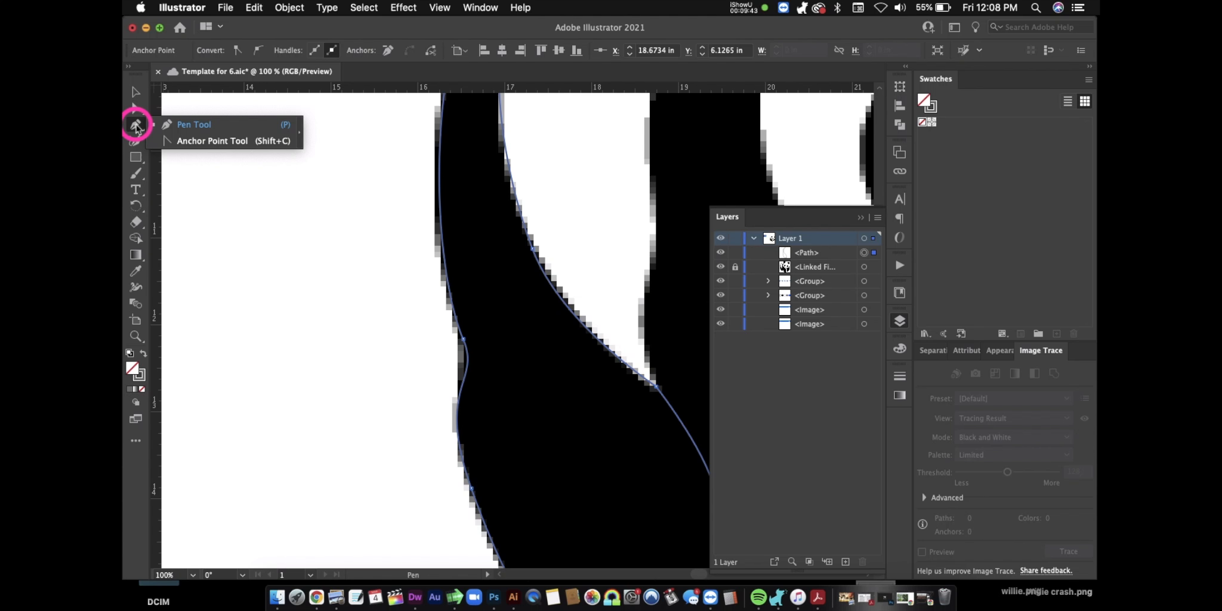
drag(137, 128, 185, 141)
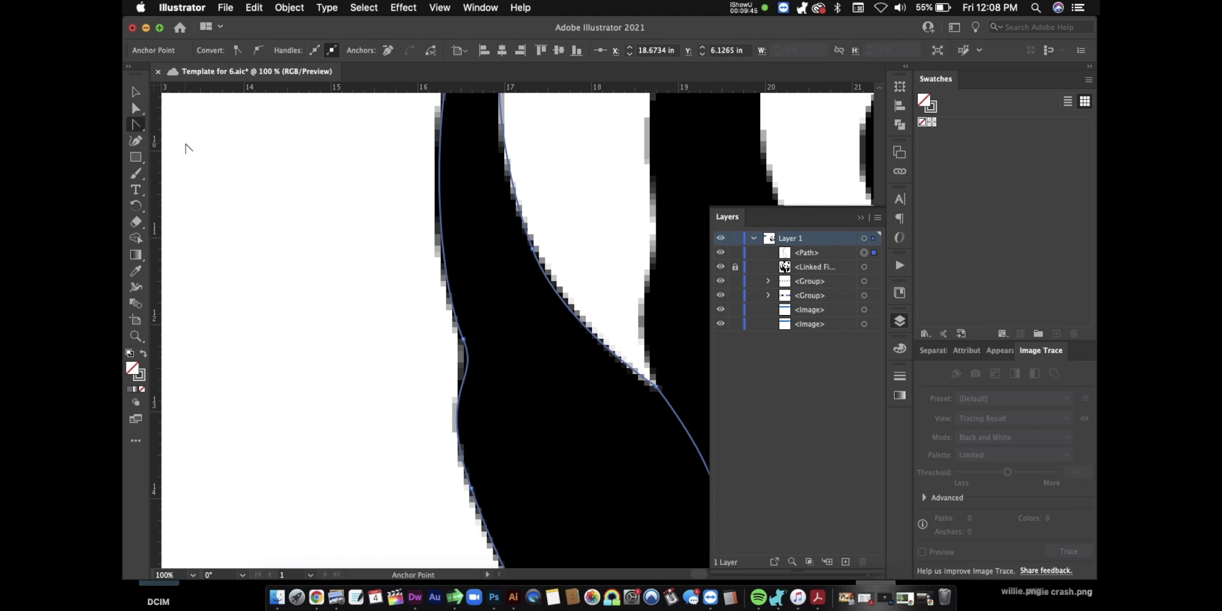
mouse_move(466, 344)
mouse_down()
mouse_move(447, 296)
mouse_move(445, 363)
mouse_move(468, 376)
mouse_move(436, 383)
mouse_move(471, 372)
mouse_move(468, 392)
mouse_move(464, 349)
mouse_move(464, 360)
mouse_up()
- Nudge the outer notch's anchor point left to about X 16.46 in and adjust its lower handle to follow the image edge
scroll(465, 363, down, 20)
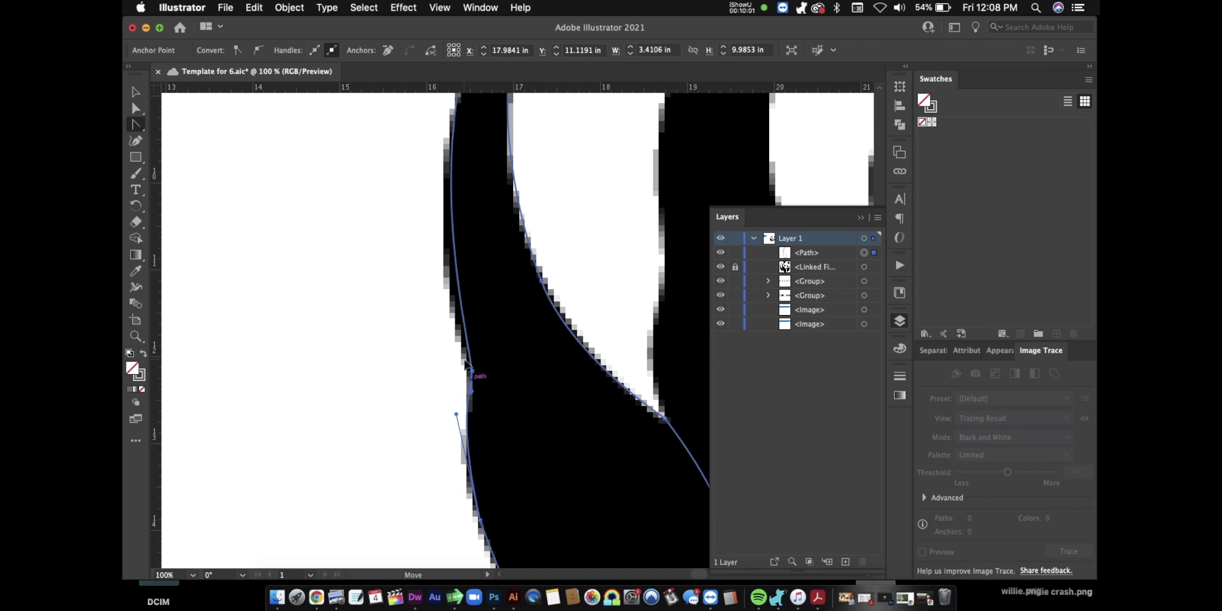
scroll(466, 364, up, 3)
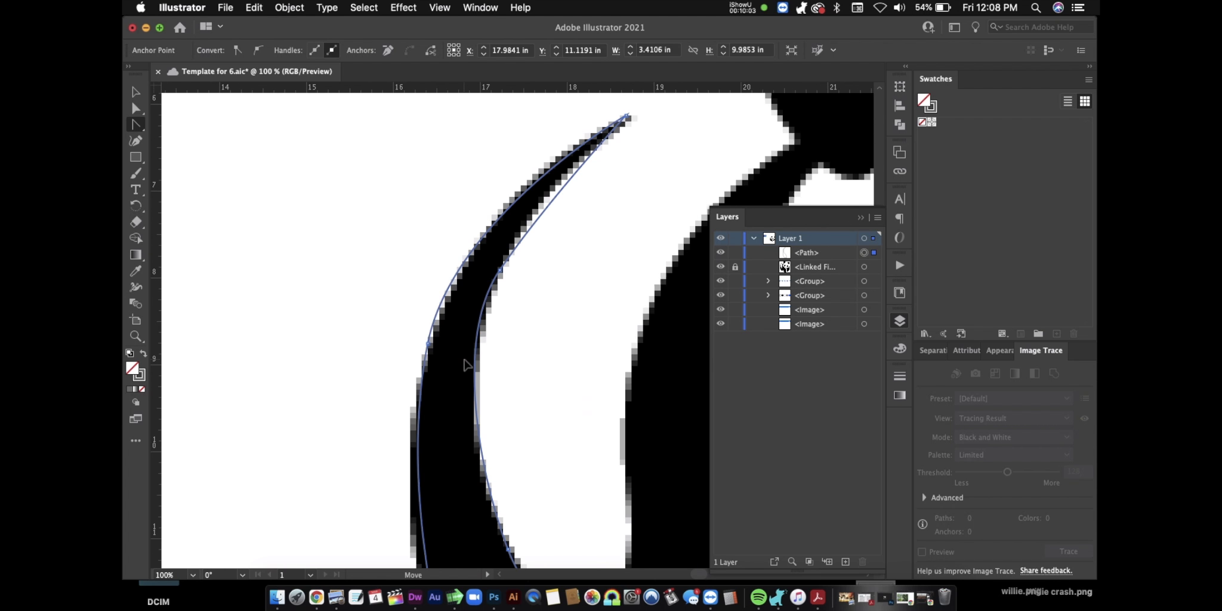
scroll(467, 364, down, 10)
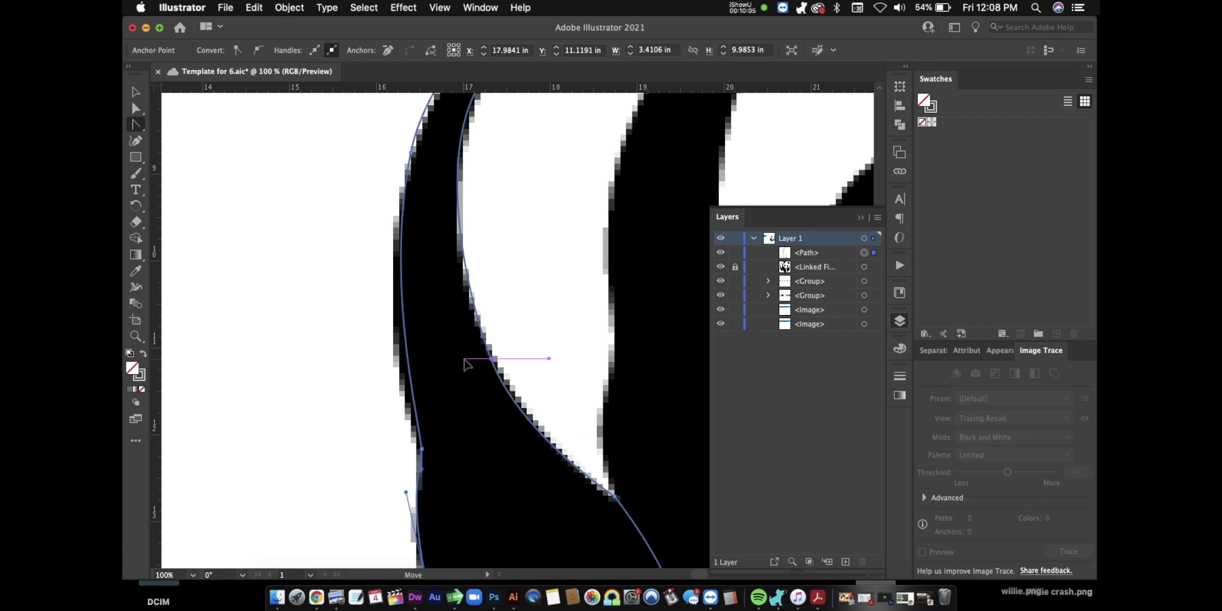
scroll(467, 365, down, 9)
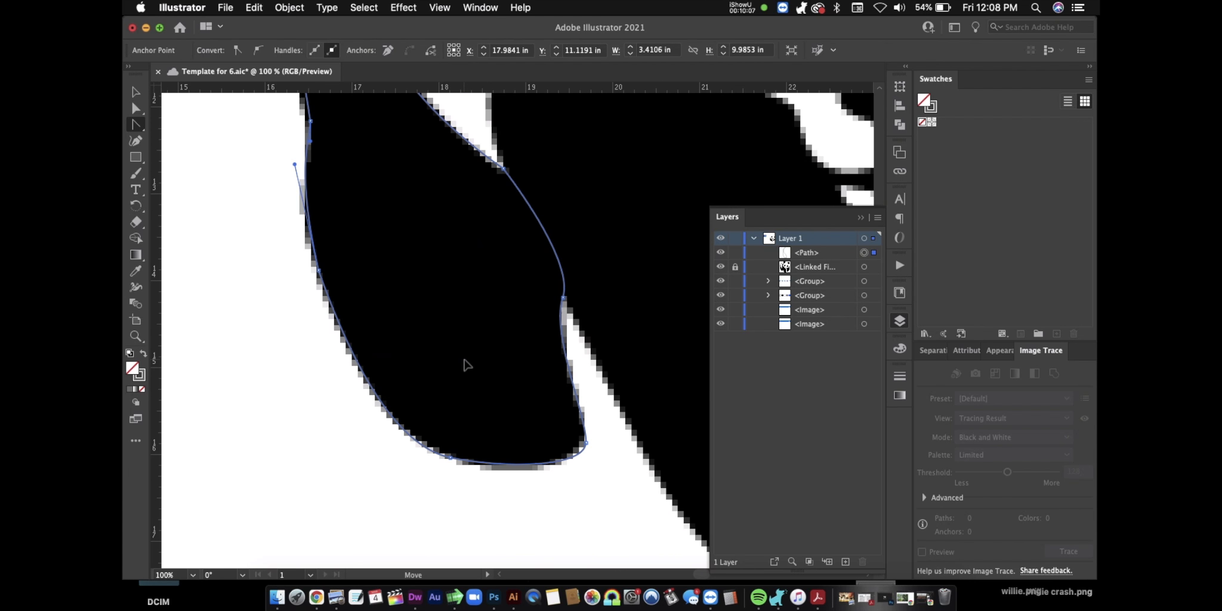
scroll(467, 364, up, 10)
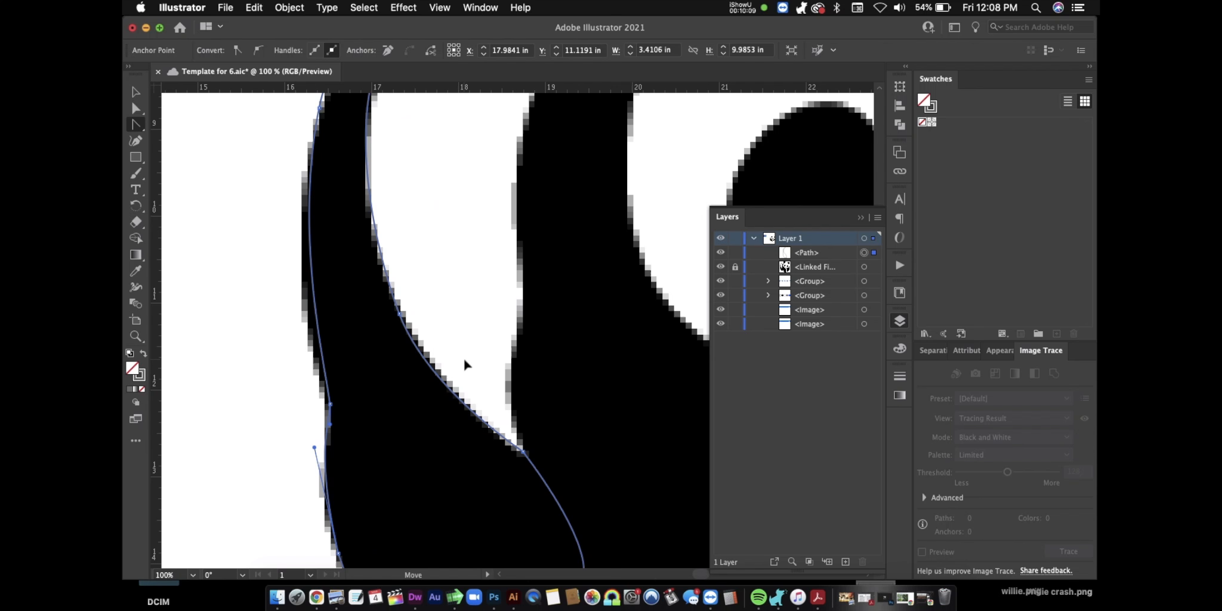
mouse_move(330, 404)
mouse_down()
mouse_move(318, 415)
mouse_move(329, 425)
mouse_up()
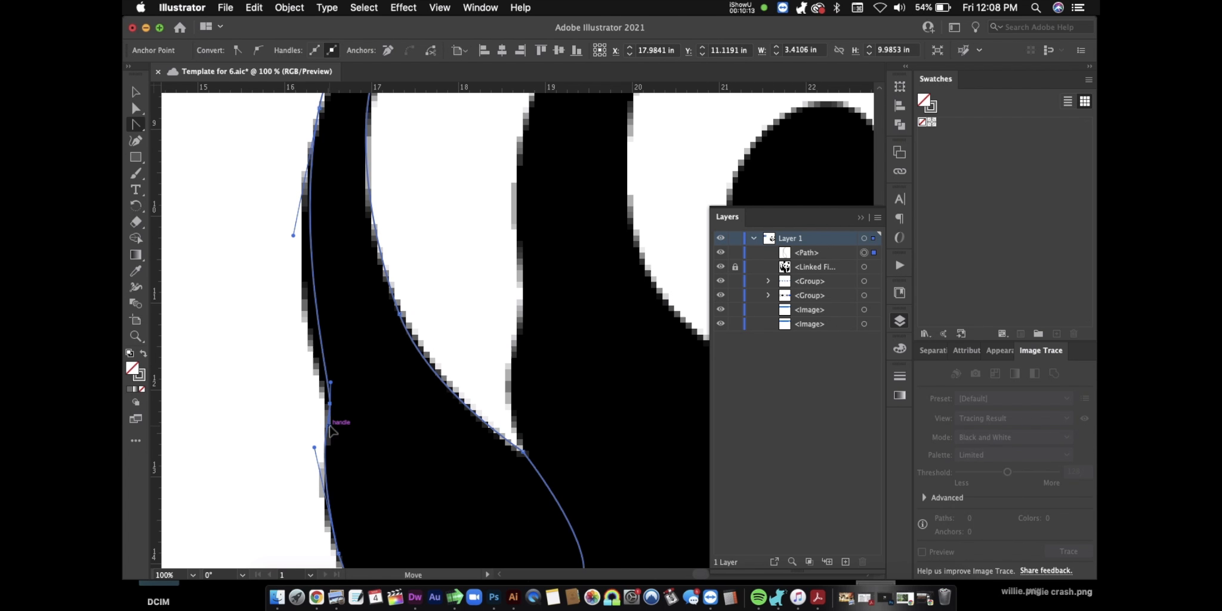
key(Left)
key(Left)
key(Left)
key(Left)
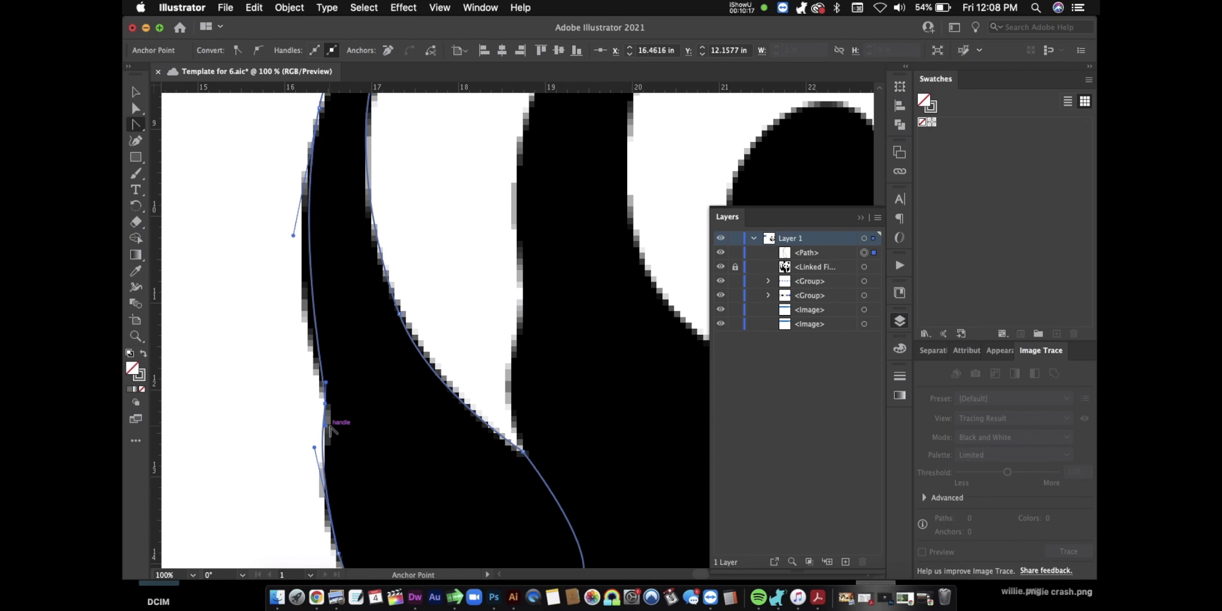
drag(323, 425, 328, 429)
- Switch from the Anchor Point tool back to the Pen tool and show the traced hind shape at 50%
click(136, 123)
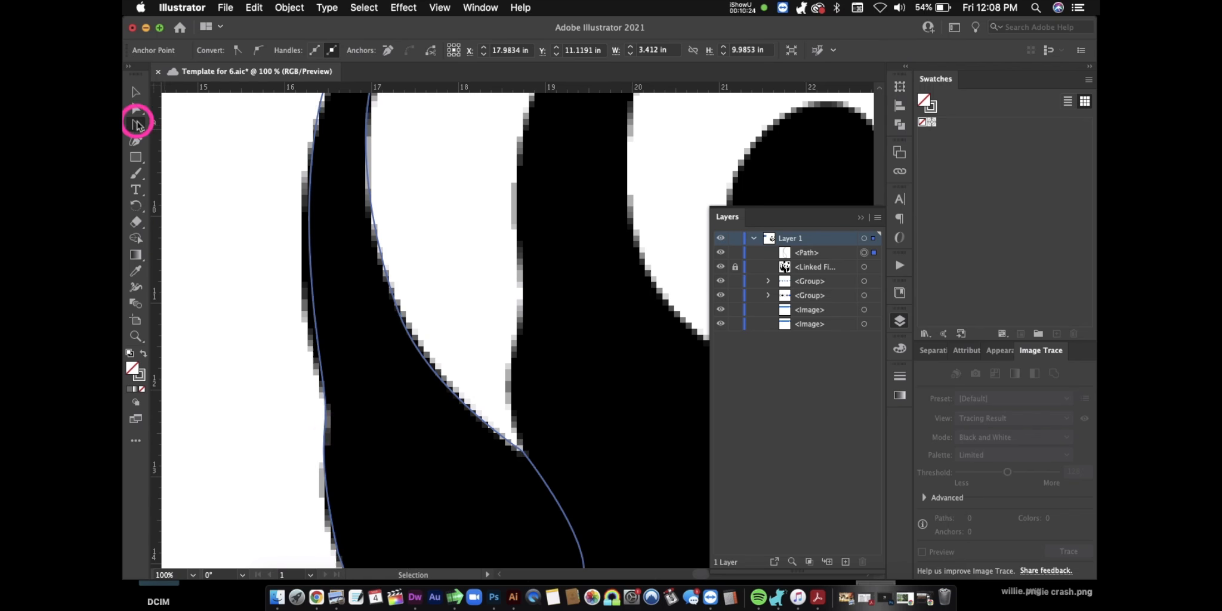
click(170, 125)
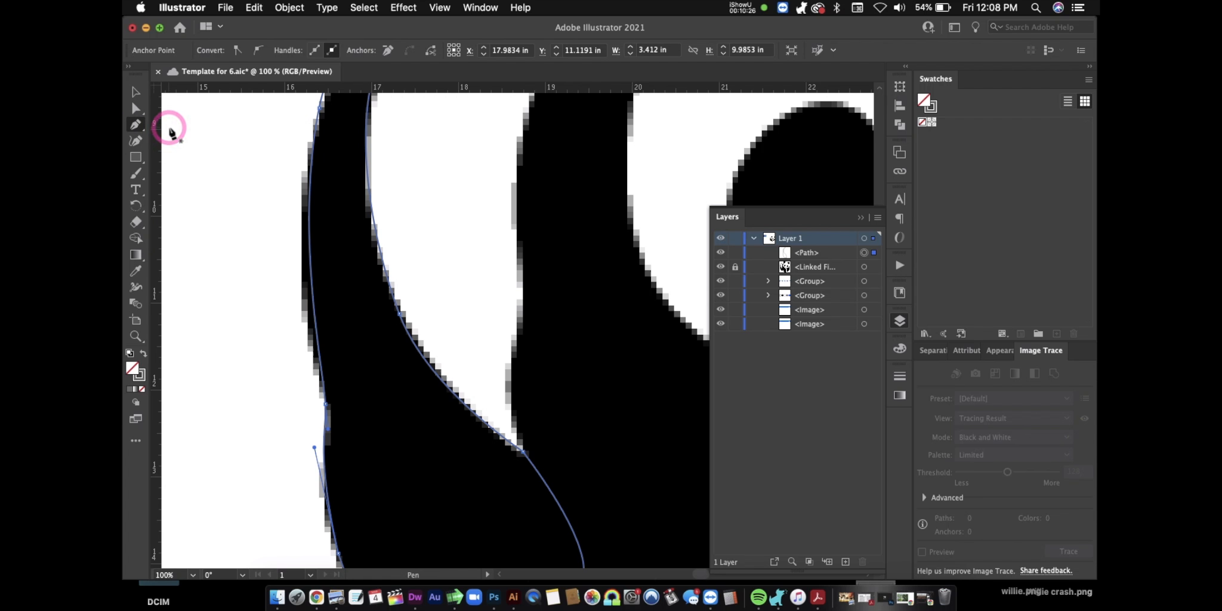
click(139, 127)
click(135, 336)
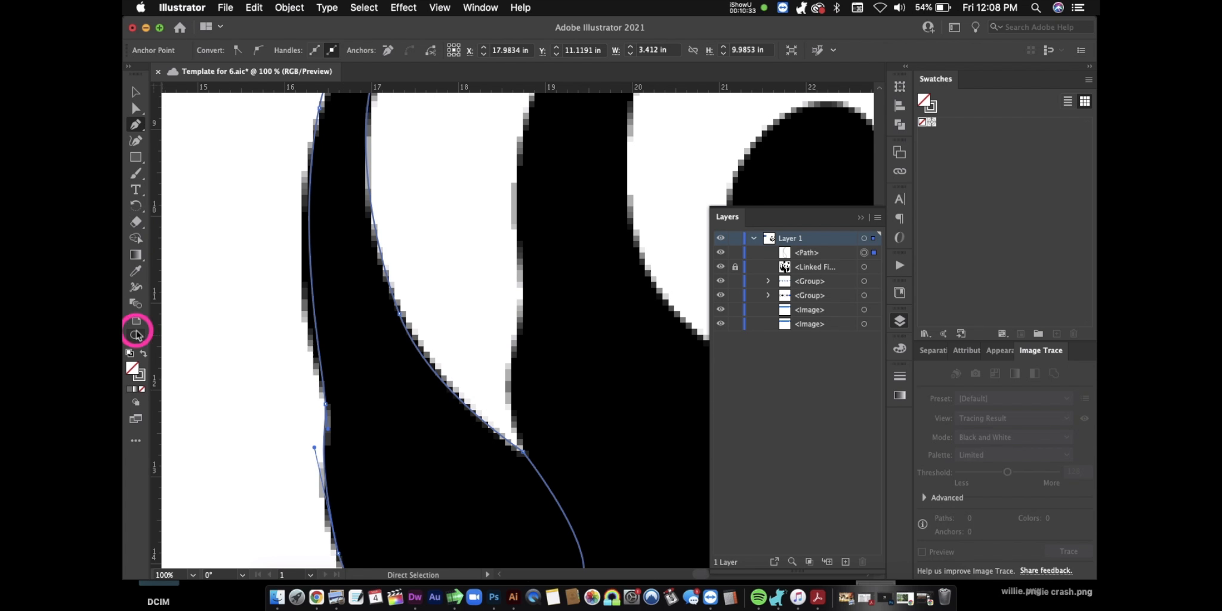
alt+click(506, 293)
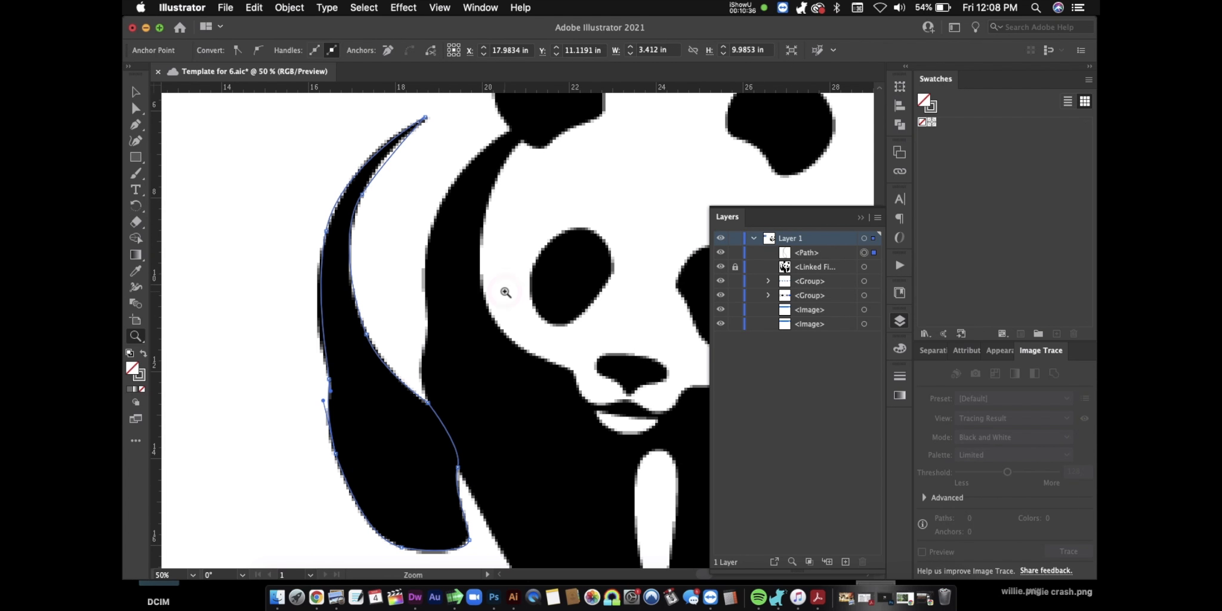
- Trace a closed path around the panda's nose with the Pen tool
alt+click(504, 291)
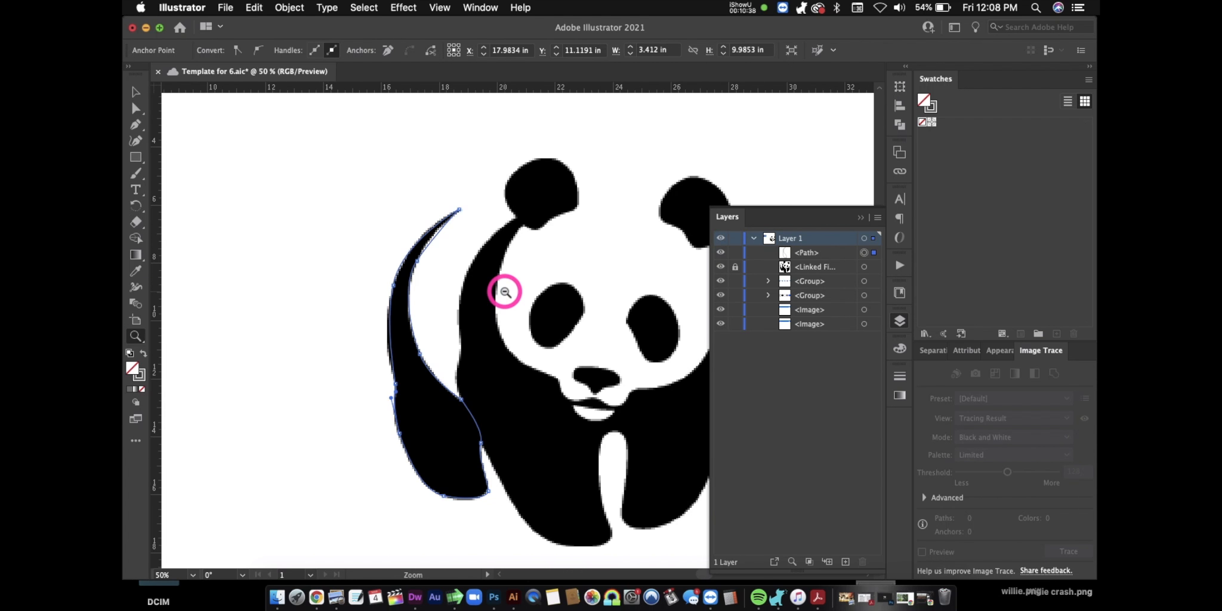
click(576, 327)
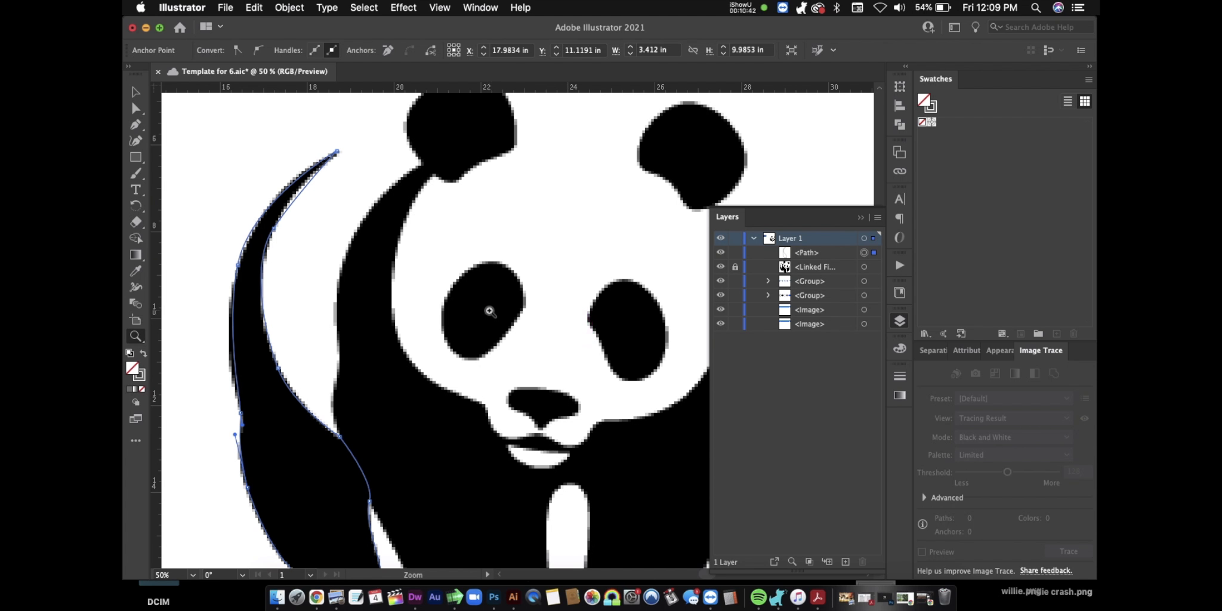
click(542, 408)
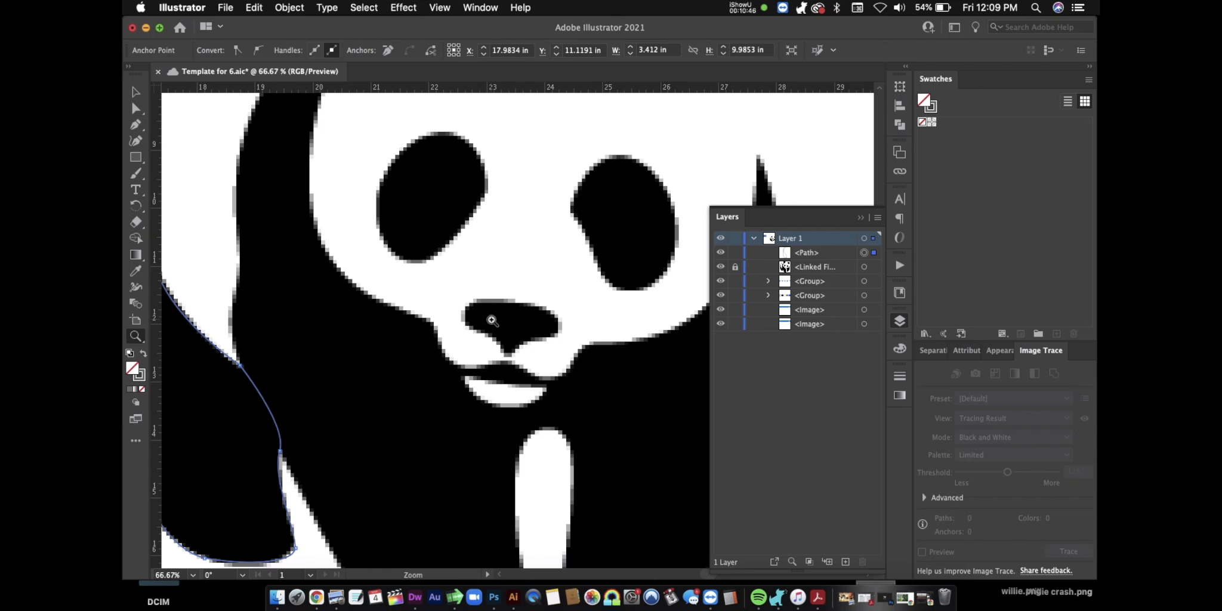
drag(135, 124, 177, 126)
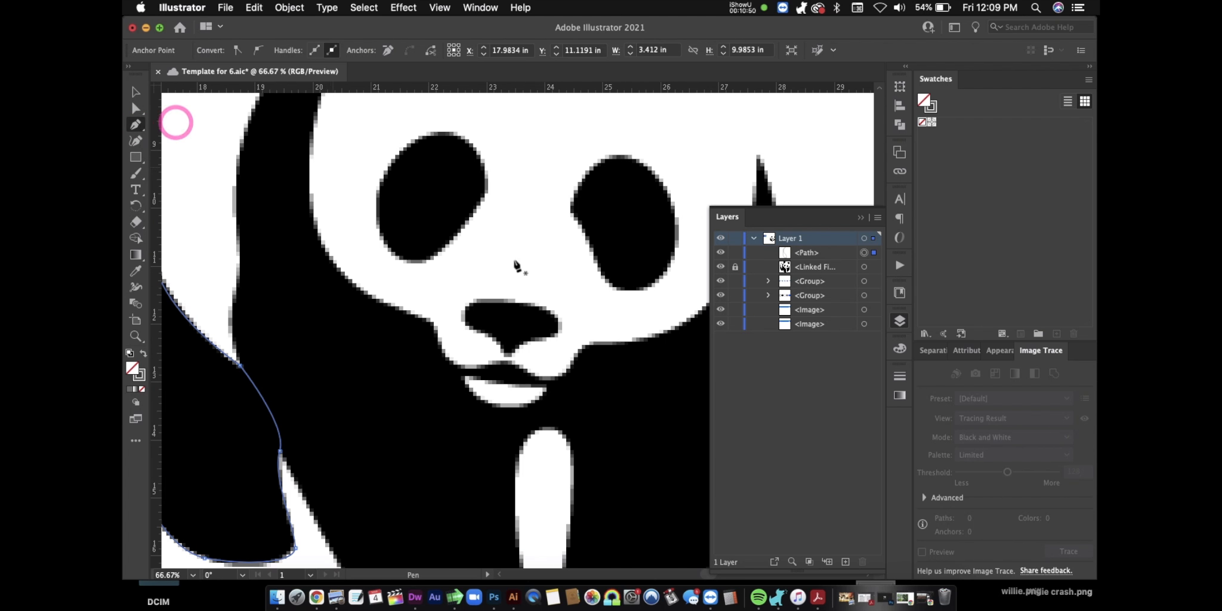
drag(513, 300, 559, 341)
click(522, 344)
drag(551, 339, 557, 307)
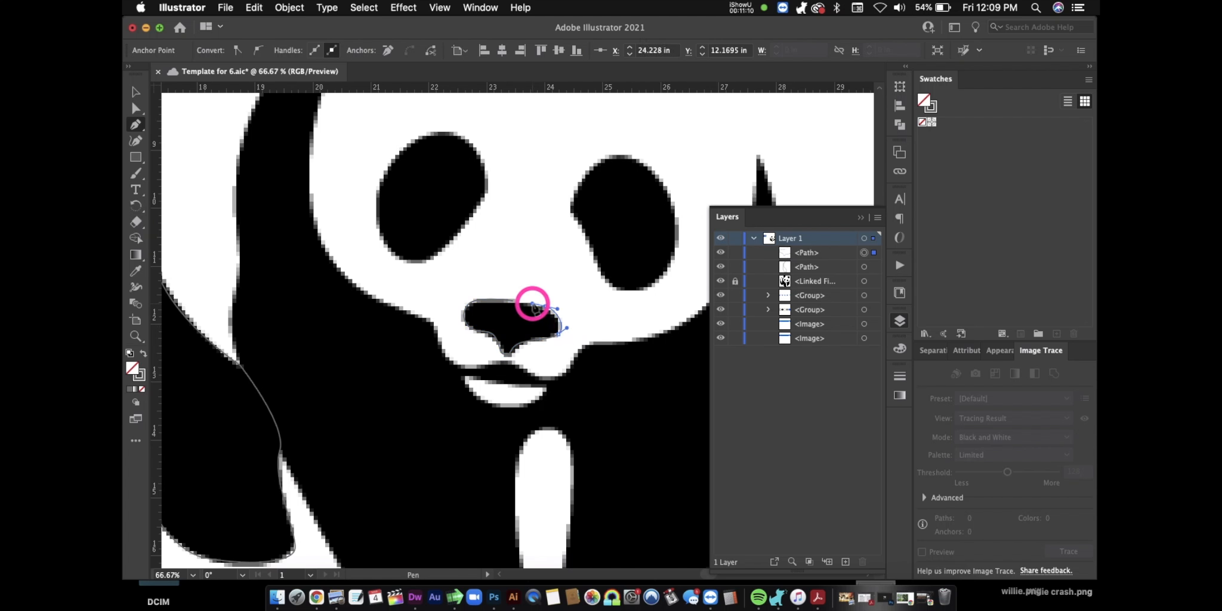
click(514, 301)
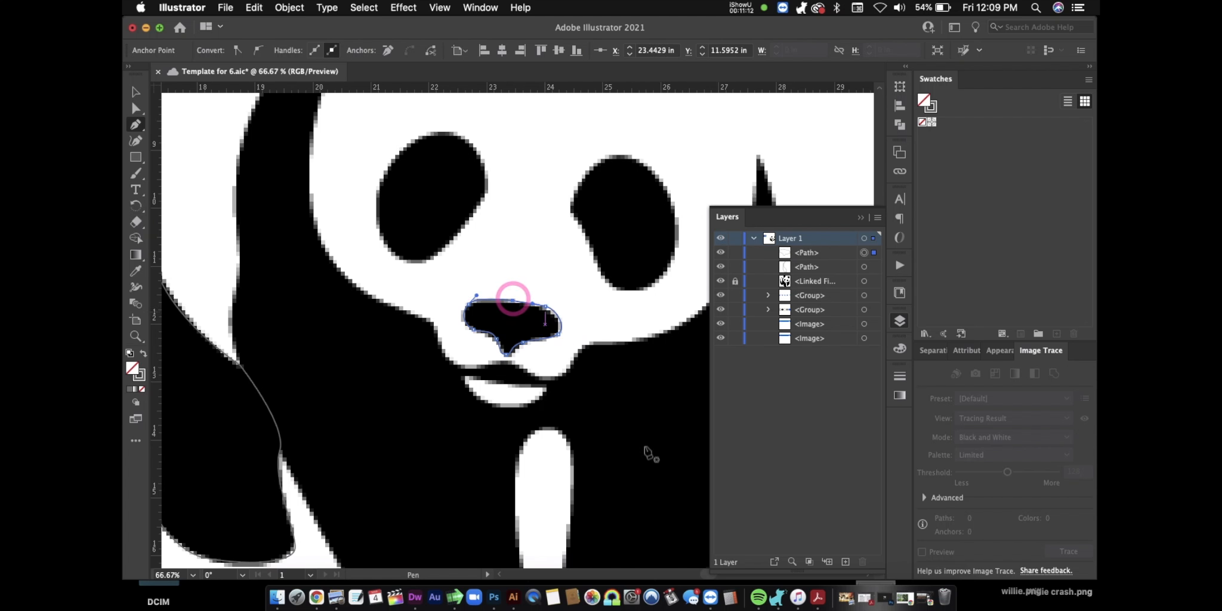
- Reshape the left side of the nose outline with the Anchor Point tool to follow the image edge
click(136, 336)
click(557, 316)
click(557, 316)
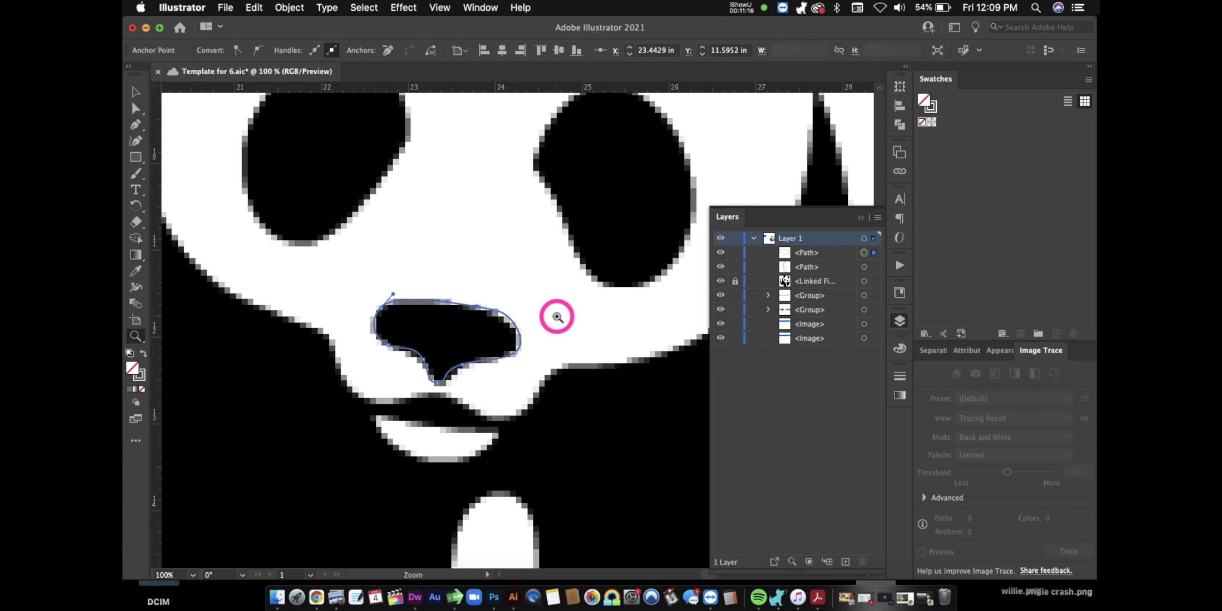
scroll(409, 332, left, 2)
scroll(410, 331, down, 1)
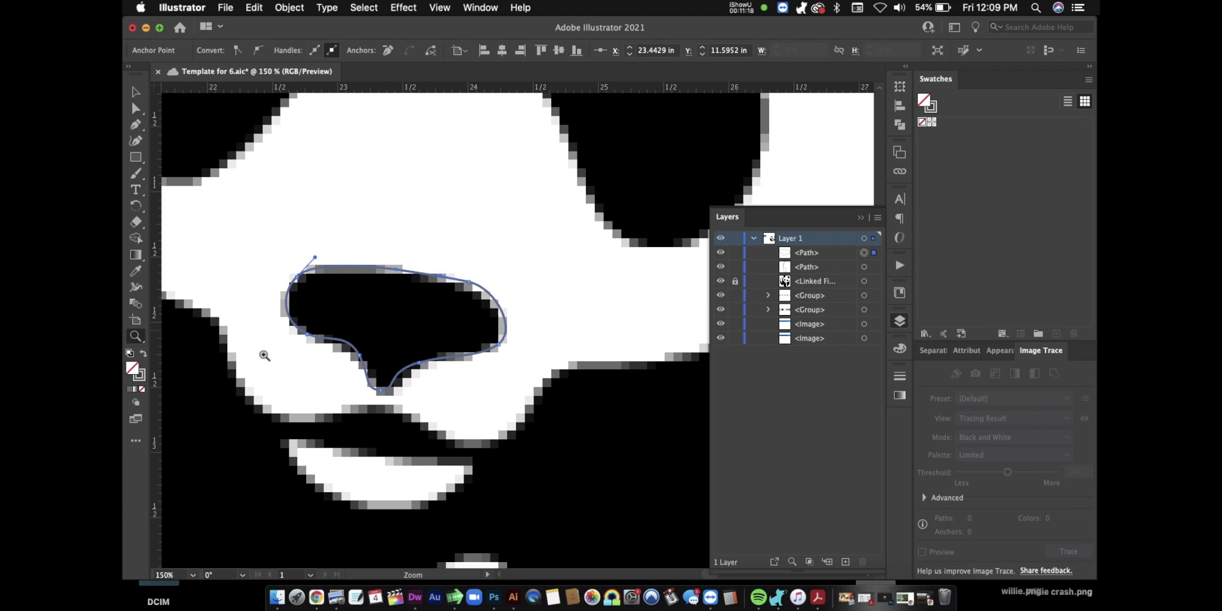
click(137, 126)
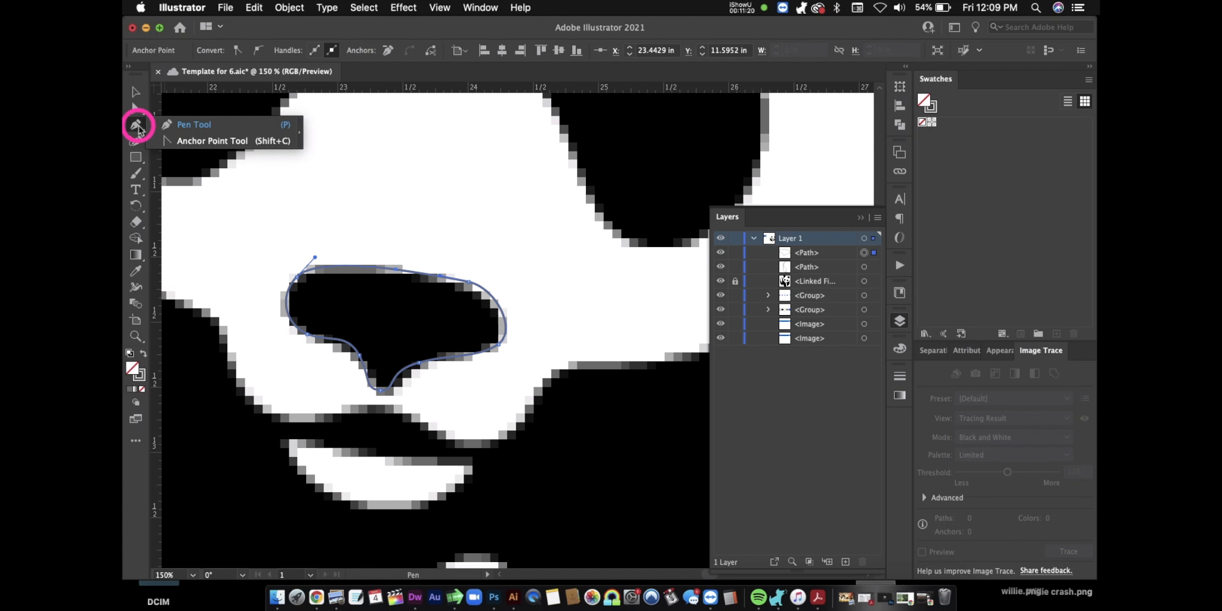
drag(138, 128, 182, 141)
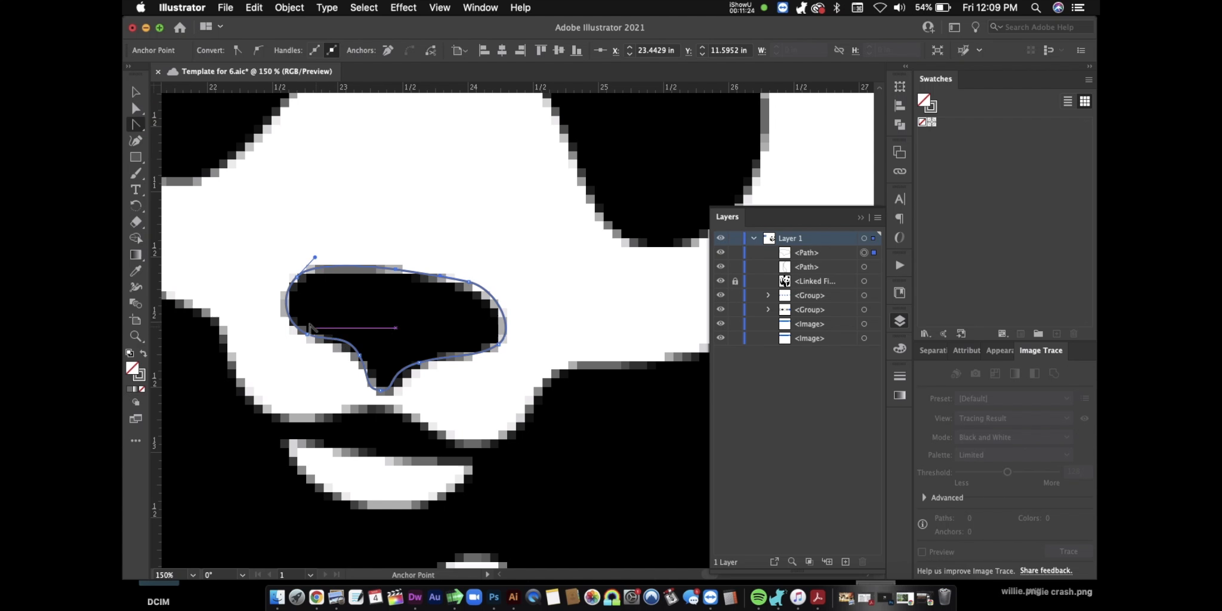
drag(307, 336, 323, 347)
click(278, 296)
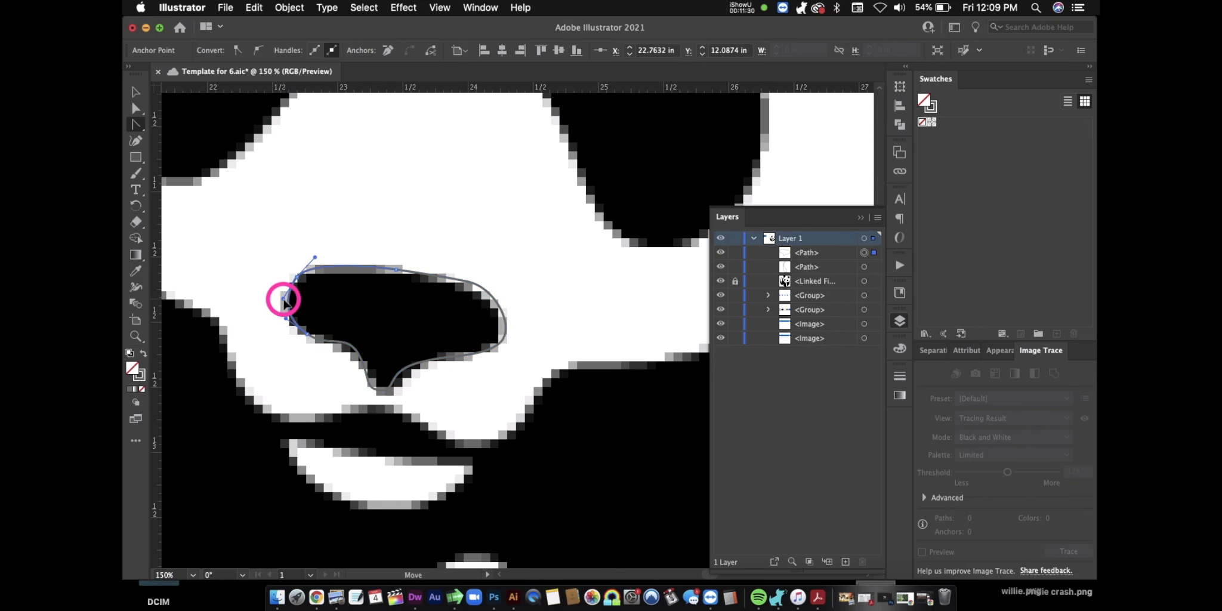
- Adjust the anchors and handles along the nose outline's upper edge, lower tip and right side to fit the image
drag(397, 270, 367, 271)
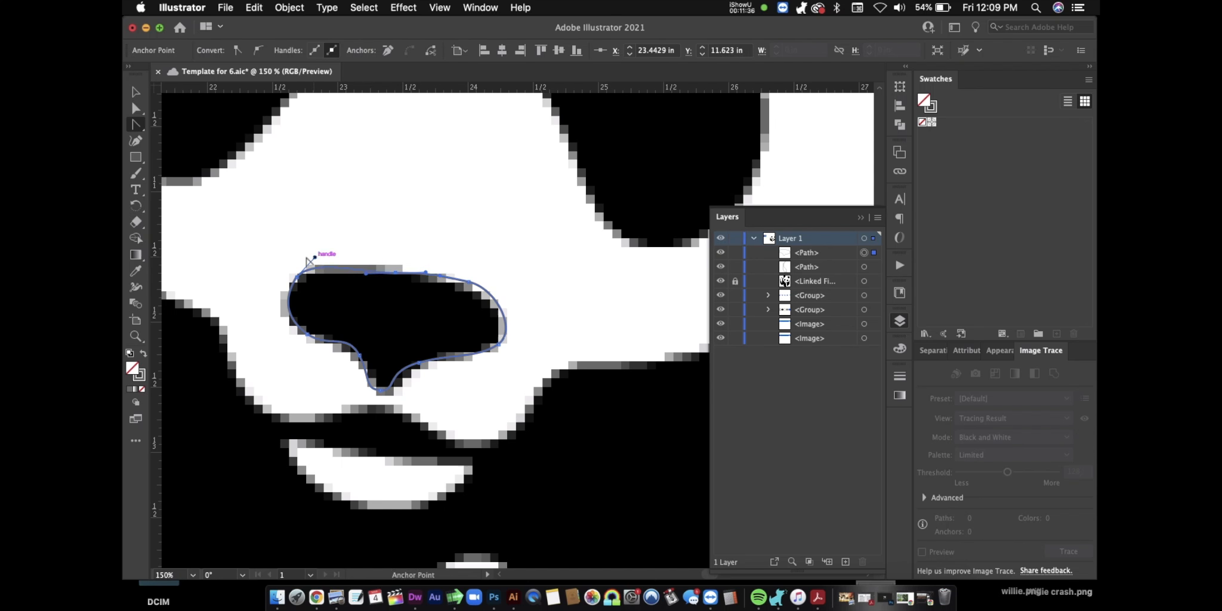
drag(312, 263, 317, 269)
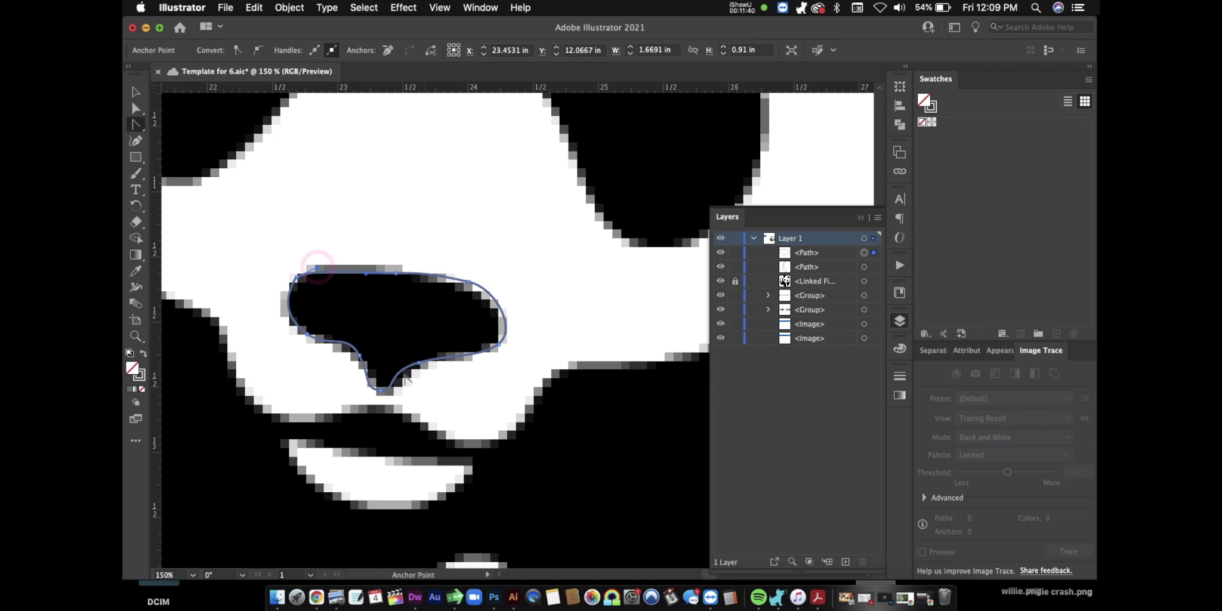
drag(382, 391, 398, 395)
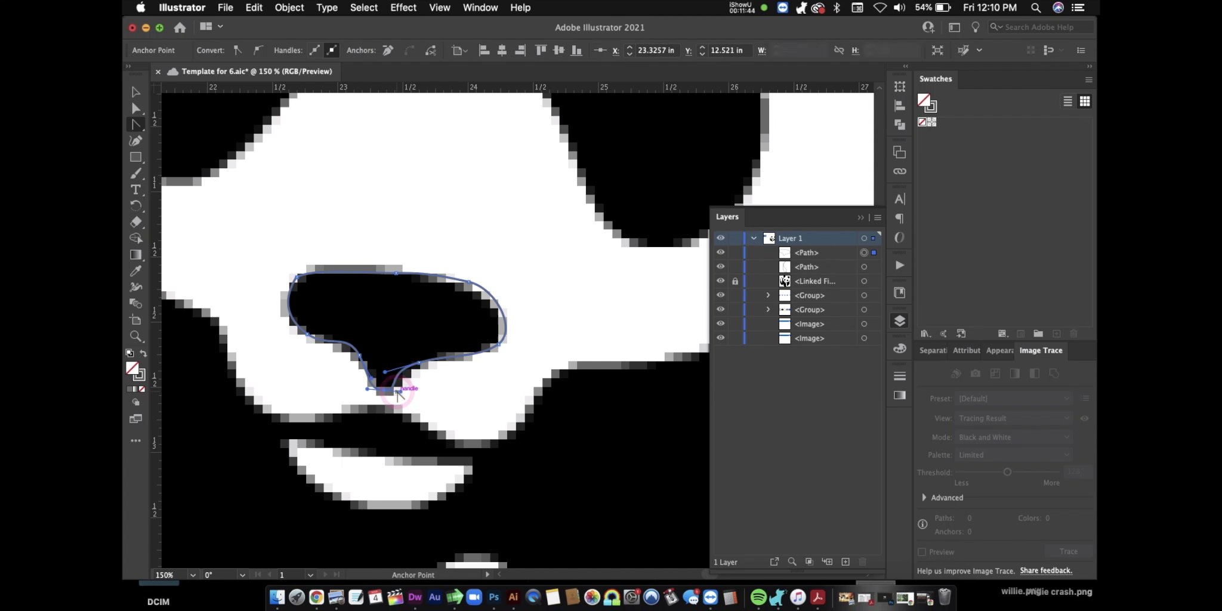
drag(423, 360, 508, 332)
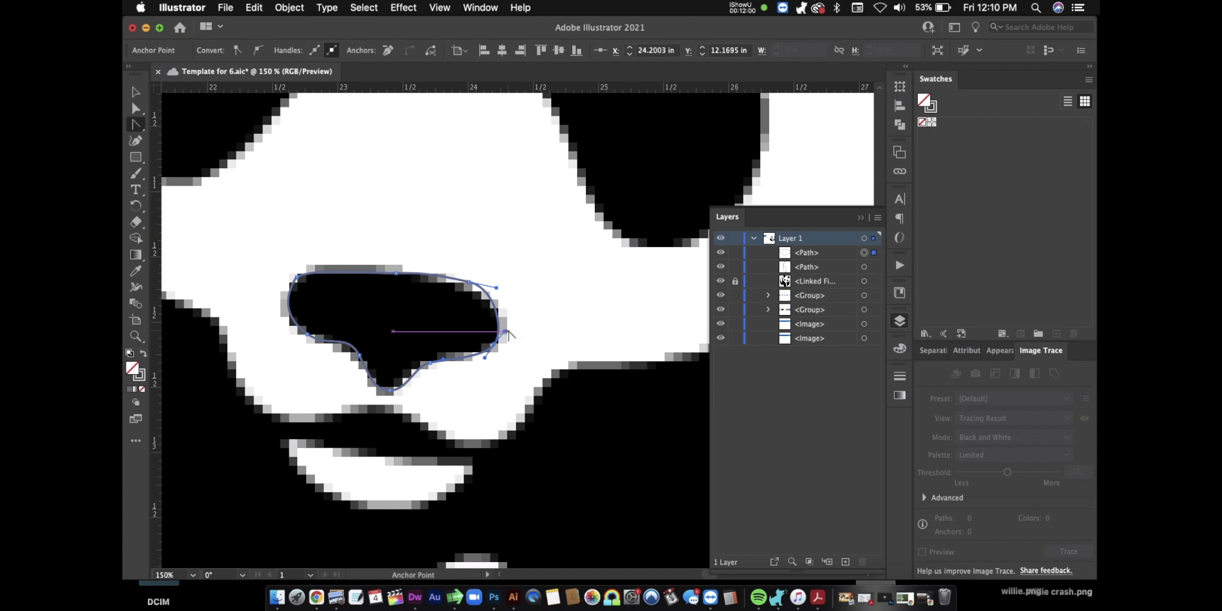
- Collapse the layer list and trace the panda's left ear as a new path with the Pen tool
click(136, 336)
alt+click(370, 322)
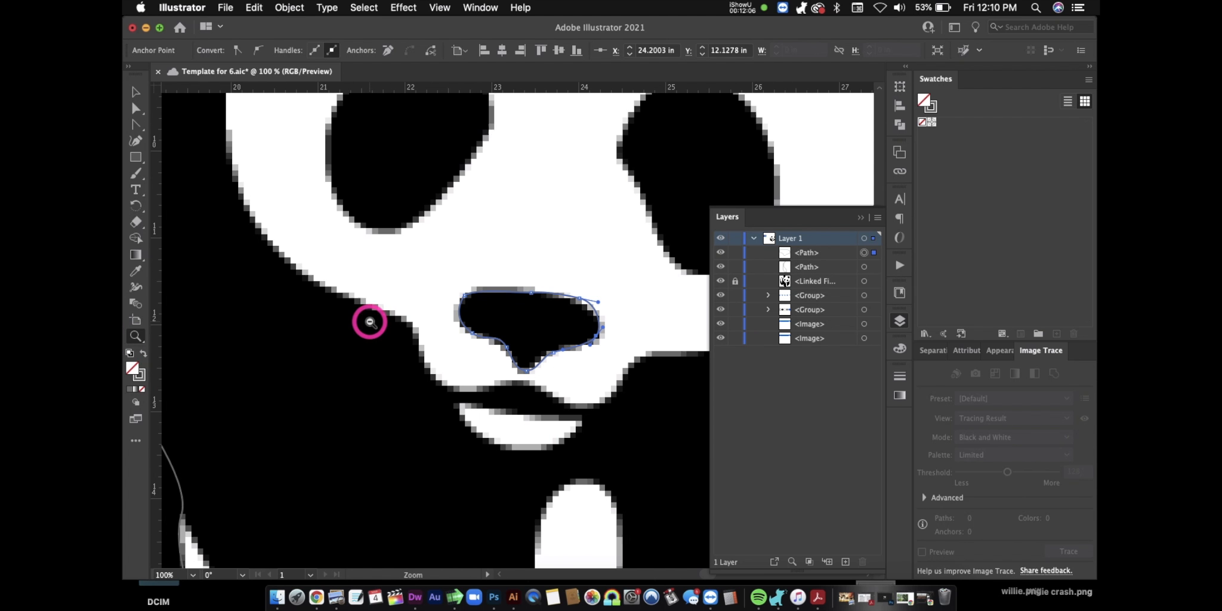
alt+click(539, 282)
alt+click(540, 286)
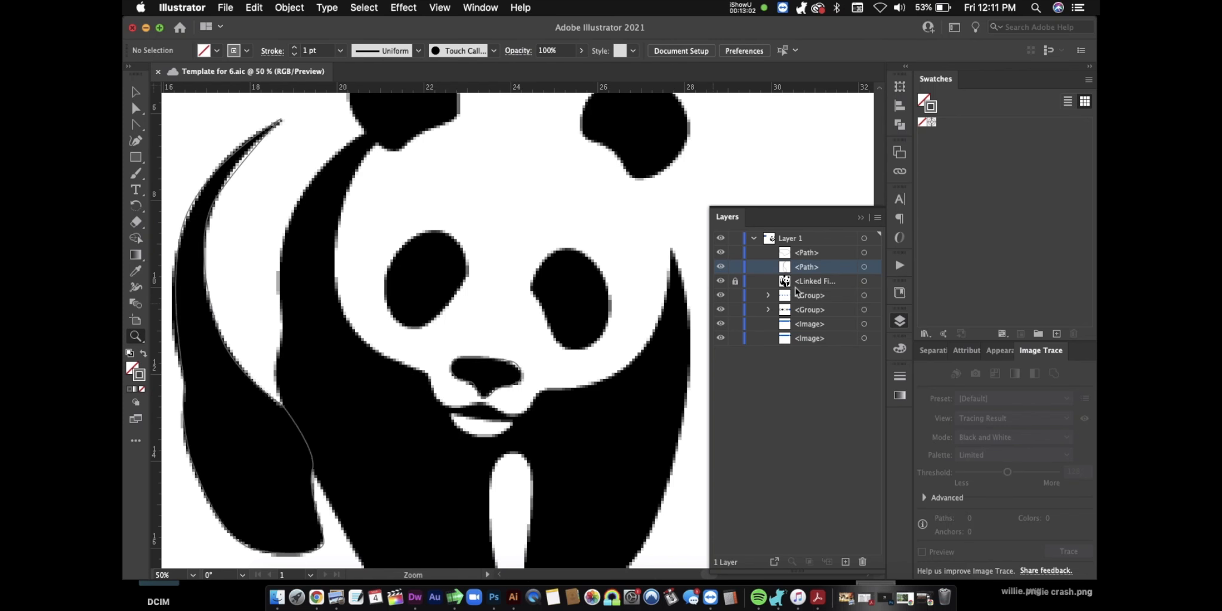
alt+click(535, 324)
click(535, 323)
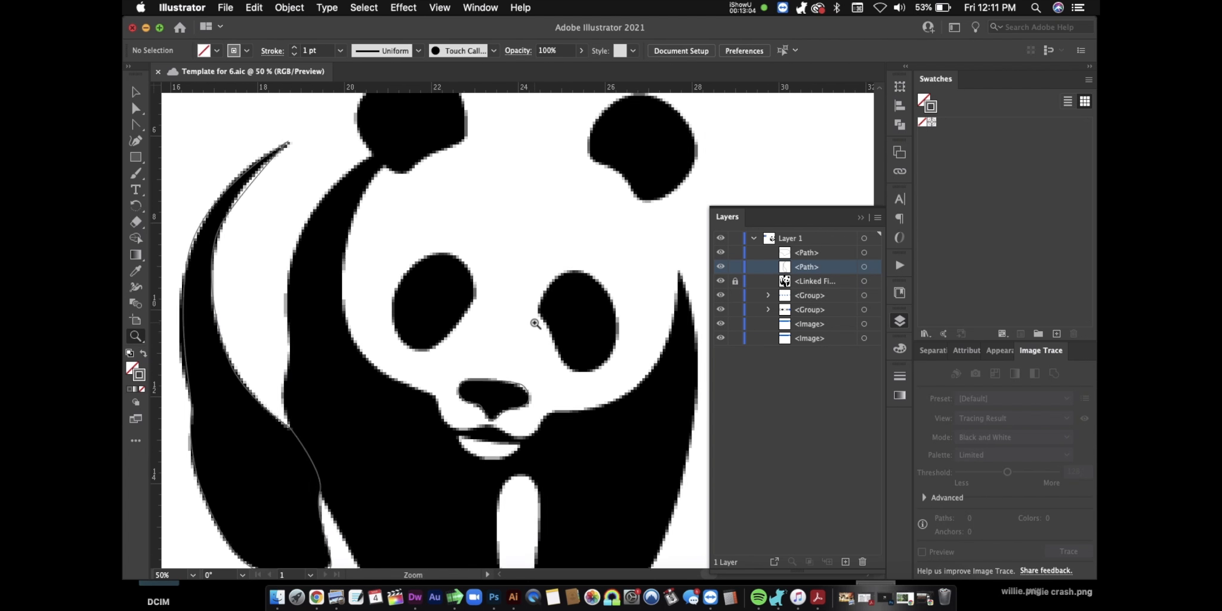
click(861, 219)
scroll(538, 198, up, 3)
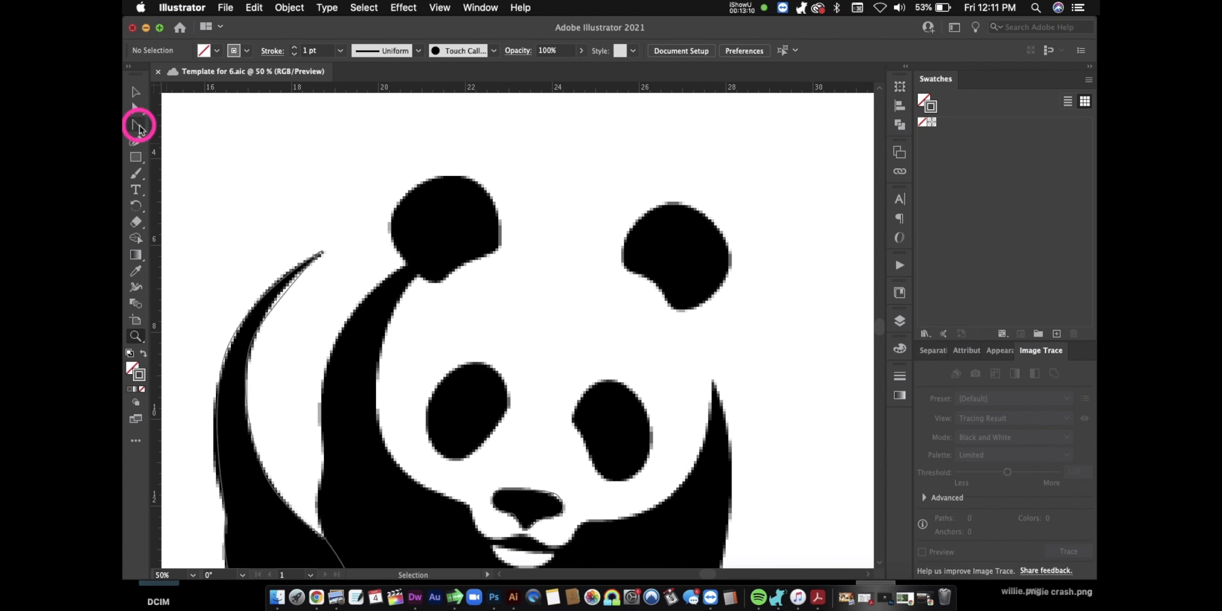
click(137, 126)
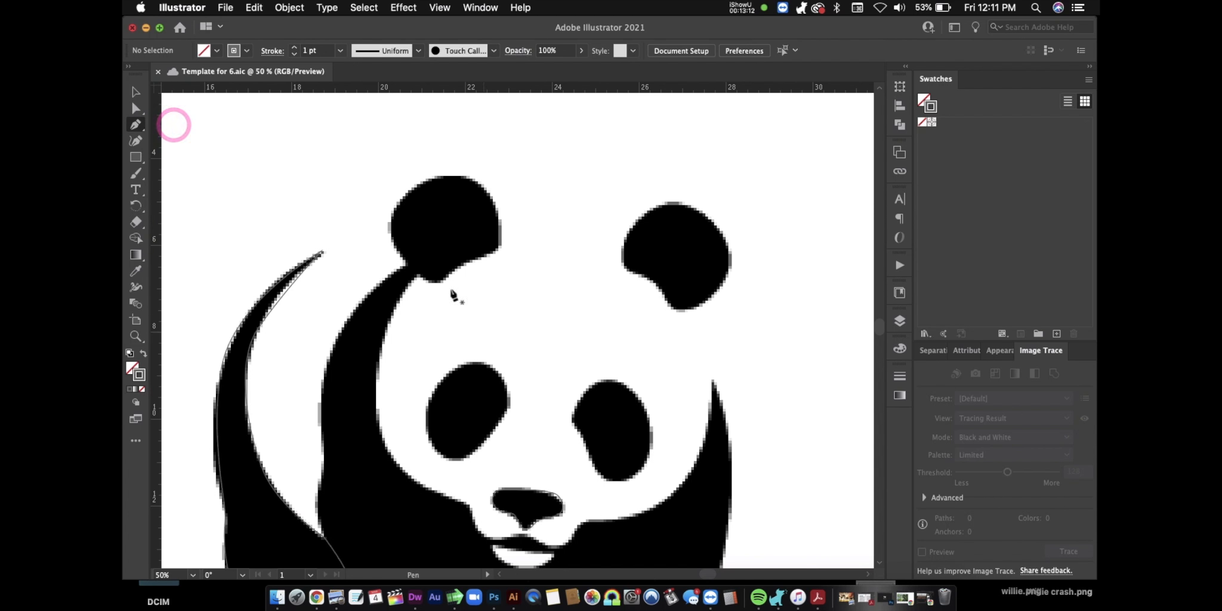
drag(449, 278, 474, 264)
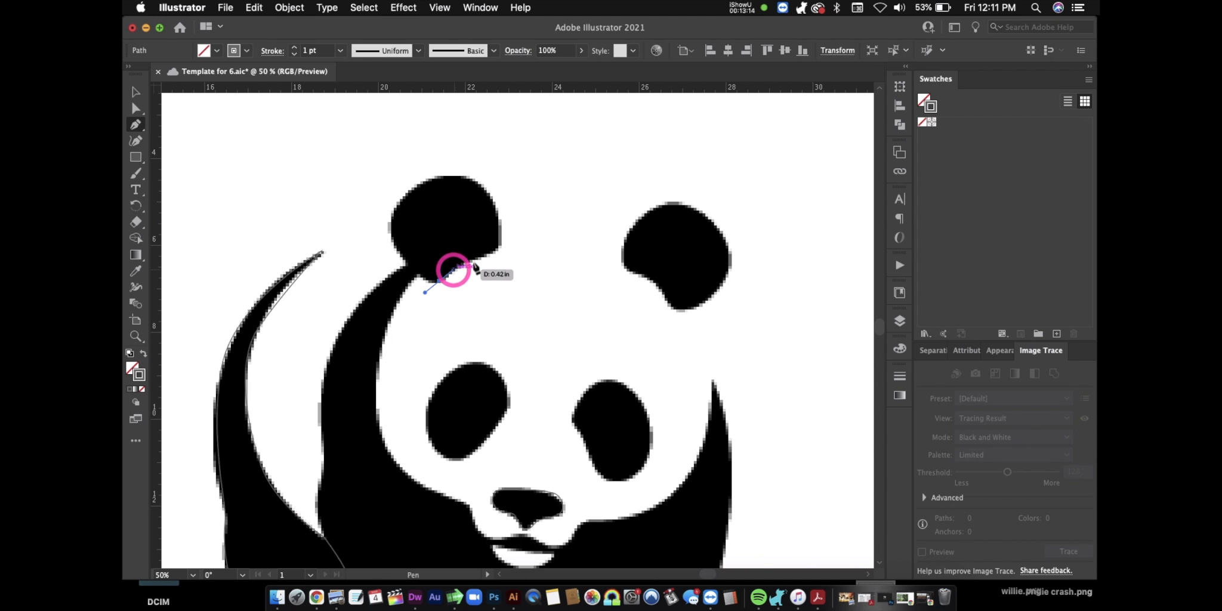
click(499, 246)
drag(451, 176, 414, 178)
drag(402, 268, 412, 272)
- Start a new path below the left ear and trace the front body's outer edge down the shoulder to the left foreleg
click(399, 269)
drag(343, 326, 330, 349)
drag(324, 456, 326, 485)
scroll(325, 477, down, 6)
click(309, 377)
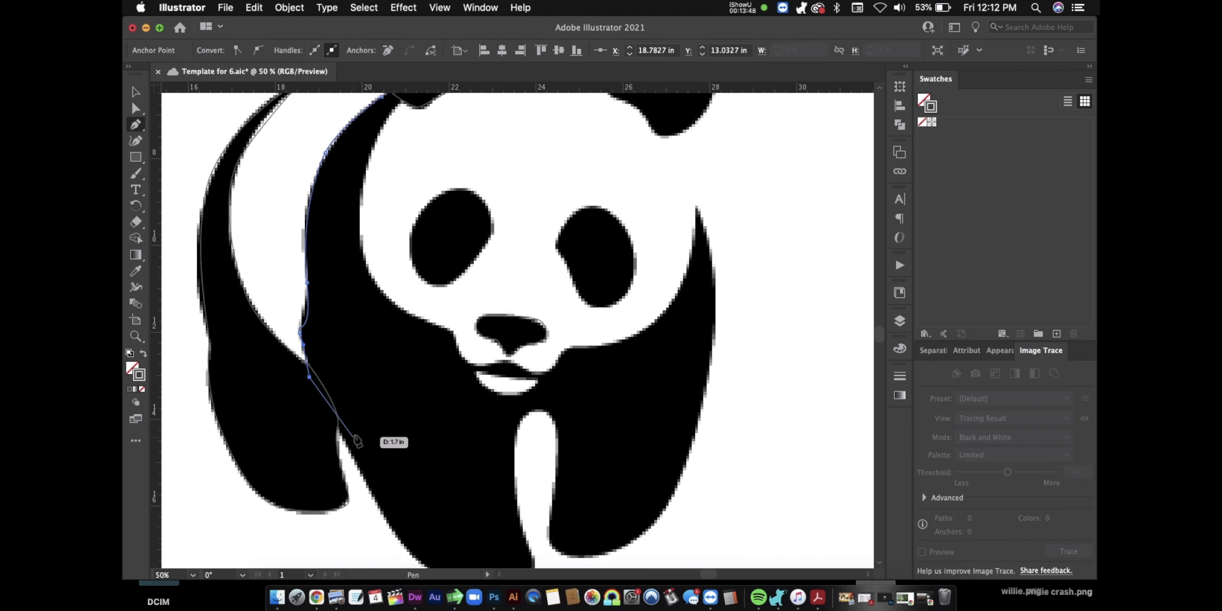
click(346, 446)
scroll(353, 442, down, 5)
- Continue the body path around the left foot, over the gap between the front legs and along the right foot
drag(412, 503, 493, 499)
drag(445, 443, 441, 431)
drag(460, 327, 487, 334)
drag(504, 475, 545, 474)
key(super+z)
mouse_move(473, 443)
mouse_down()
mouse_move(474, 468)
mouse_move(496, 480)
mouse_move(582, 459)
mouse_up()
- Extend the body path up the right foreleg's outer edge to the pointed tip beside the face
drag(617, 363, 641, 269)
drag(637, 174, 628, 144)
click(622, 124)
- Trace the body path along the chin and the face's left edge, closing it at the starting point below the ear
drag(555, 259, 513, 267)
drag(381, 254, 378, 241)
scroll(378, 241, up, 5)
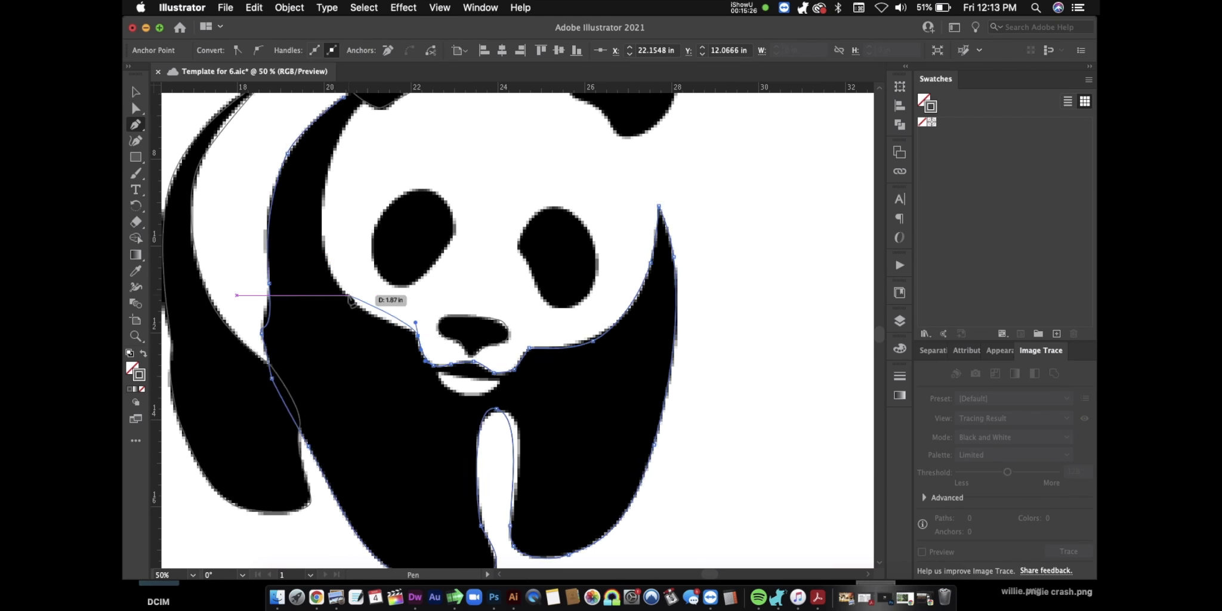
drag(349, 297, 331, 273)
scroll(331, 274, up, 5)
drag(343, 239, 386, 188)
click(348, 206)
- Reshape the body path's curve along the upper left side of the face with the Anchor Point tool
key(shift+c)
click(342, 239)
drag(342, 239, 386, 188)
drag(299, 291, 304, 353)
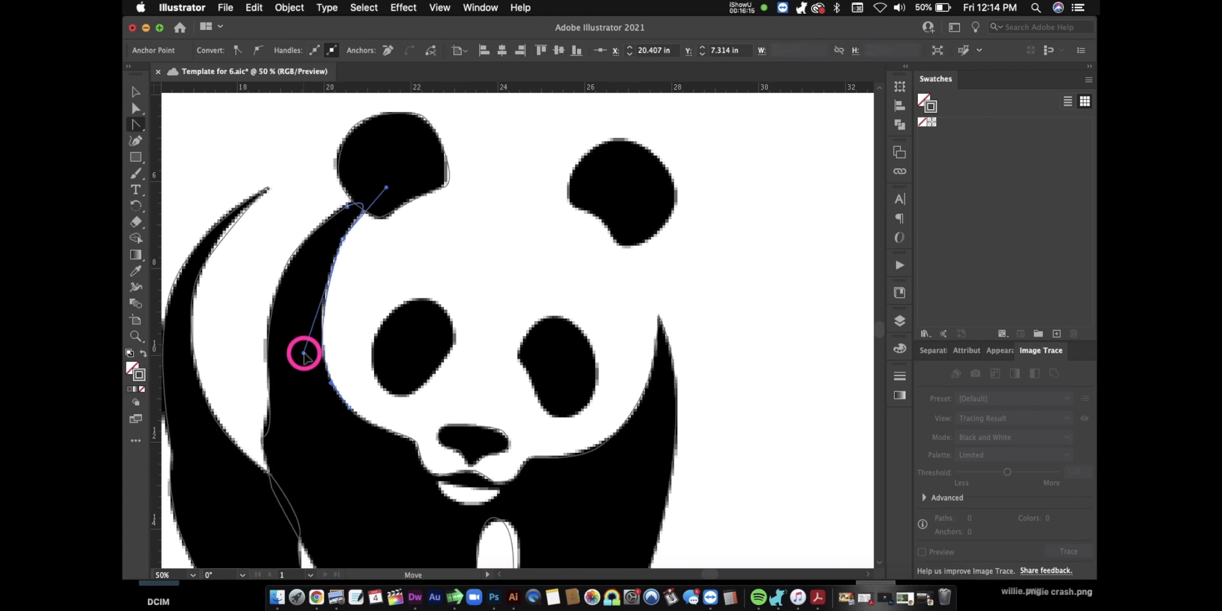
- Trace the panda's right ear as a separate path with the Pen tool
key(p)
drag(610, 231, 622, 262)
drag(618, 140, 544, 149)
key(shift+c)
- Trace a closed path around the panda's right eye patch with the Pen tool
scroll(578, 149, down, 3)
scroll(539, 268, down, 5)
key(p)
drag(539, 297, 562, 293)
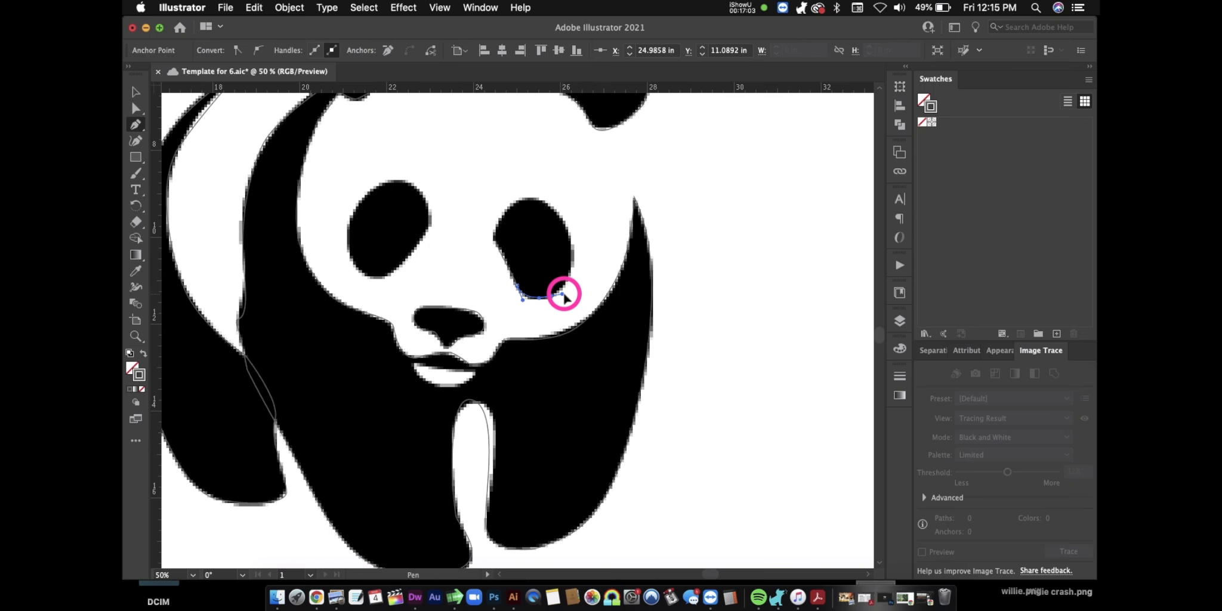
drag(567, 228, 538, 198)
drag(512, 202, 488, 213)
click(496, 242)
- Trace a closed path around the panda's left eye patch
click(428, 231)
drag(371, 194, 331, 218)
drag(371, 275, 415, 267)
- Reshape the upper left curve of the right eye outline with the Anchor Point tool
key(shift+c)
click(511, 202)
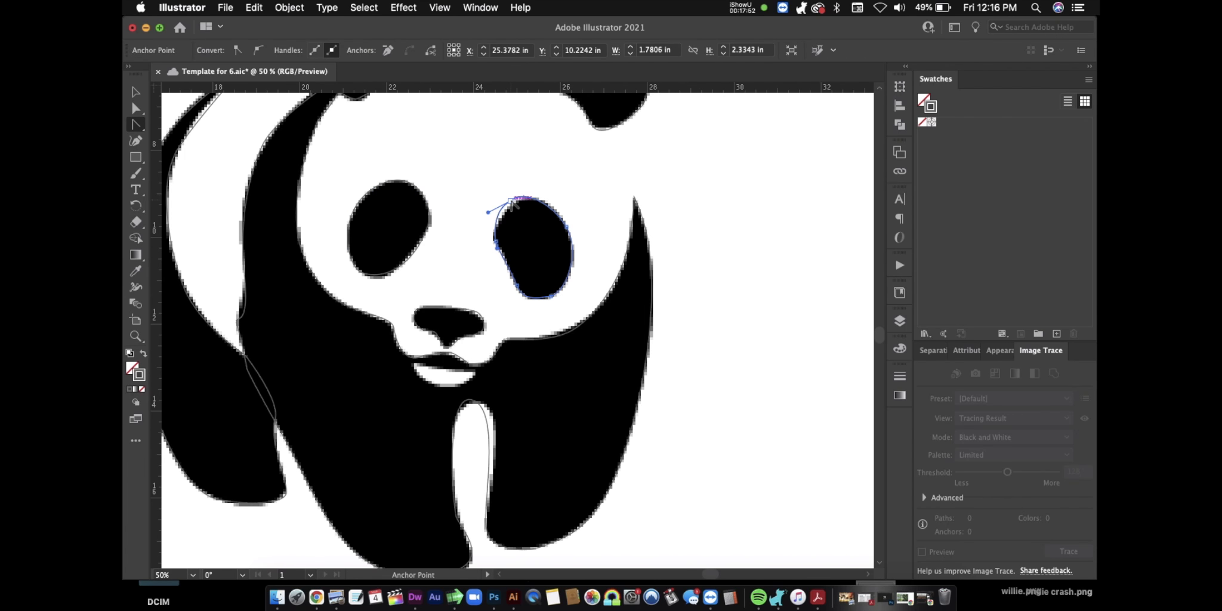
drag(511, 203, 495, 210)
- Adjust the body path's curves at the top of the leg gap and at the notch on its outer left edge
scroll(511, 268, left, 3)
drag(519, 390, 564, 396)
drag(292, 303, 289, 297)
scroll(349, 330, up, 5)
scroll(351, 328, down, 5)
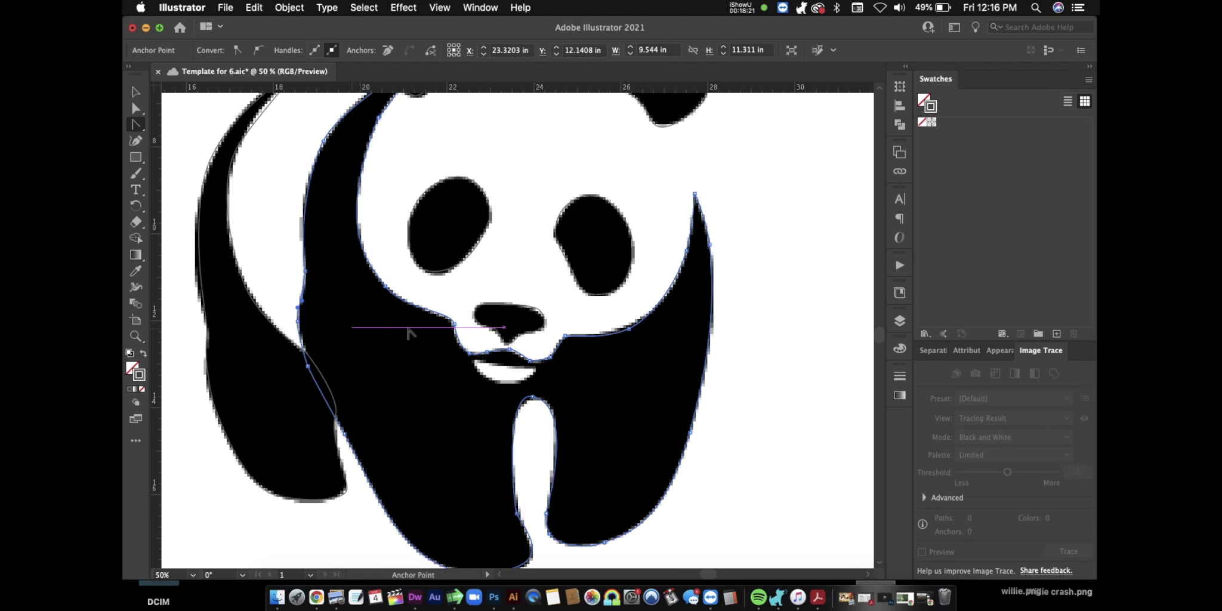
- Reopen the layer list and briefly hide the linked panda image to check the traced paths
click(900, 321)
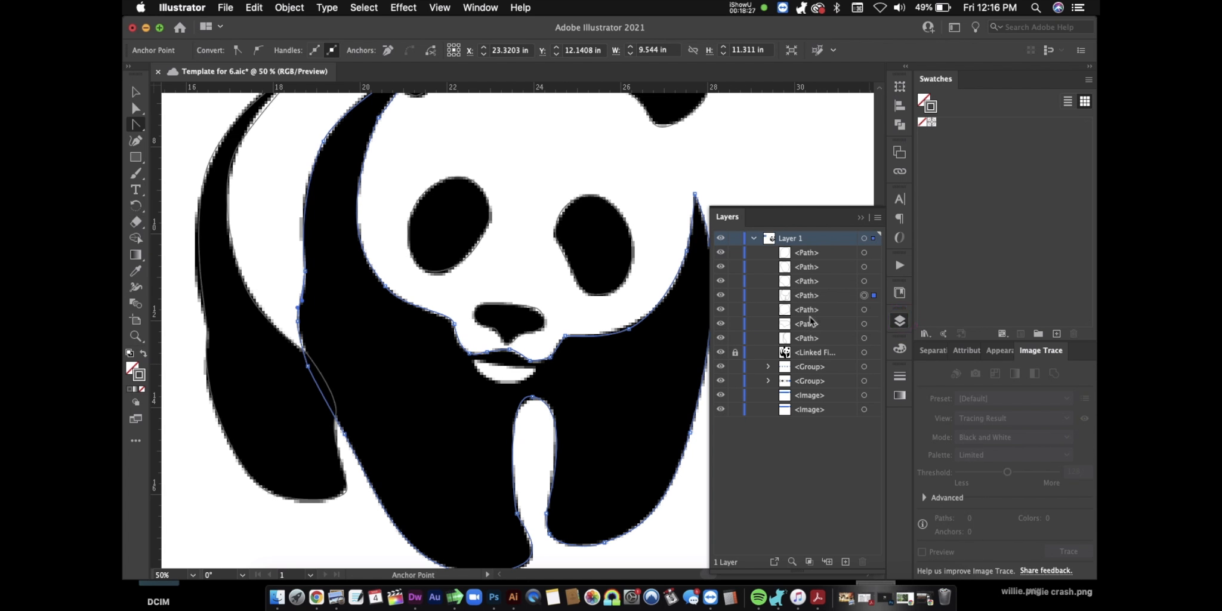
click(721, 353)
click(720, 353)
- Trace the white mouth shape below the nose with the Pen tool
drag(135, 124, 169, 127)
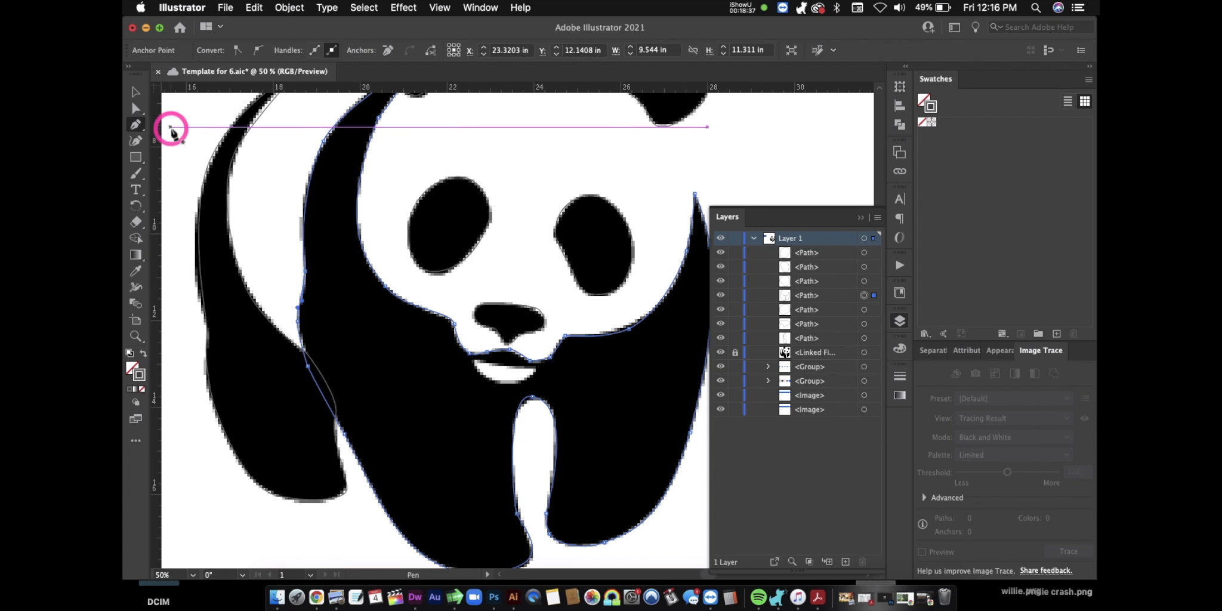
click(504, 387)
click(519, 385)
click(537, 370)
click(474, 362)
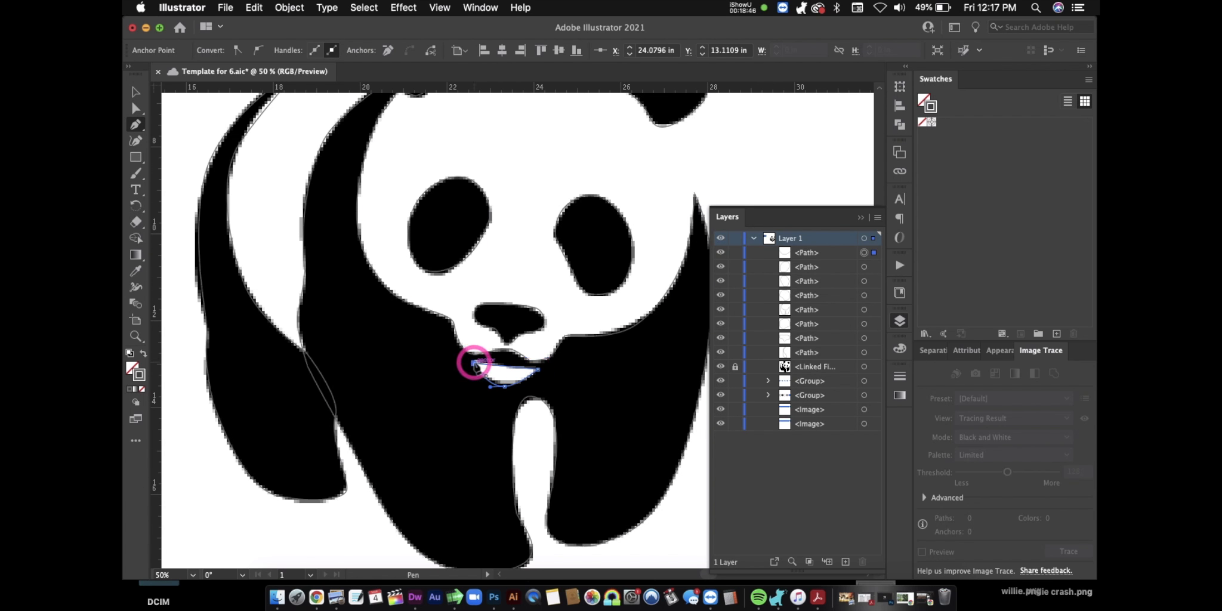
- Hide the linked panda image, inspect all traced outlines from ears to legs, and show the image again
click(721, 367)
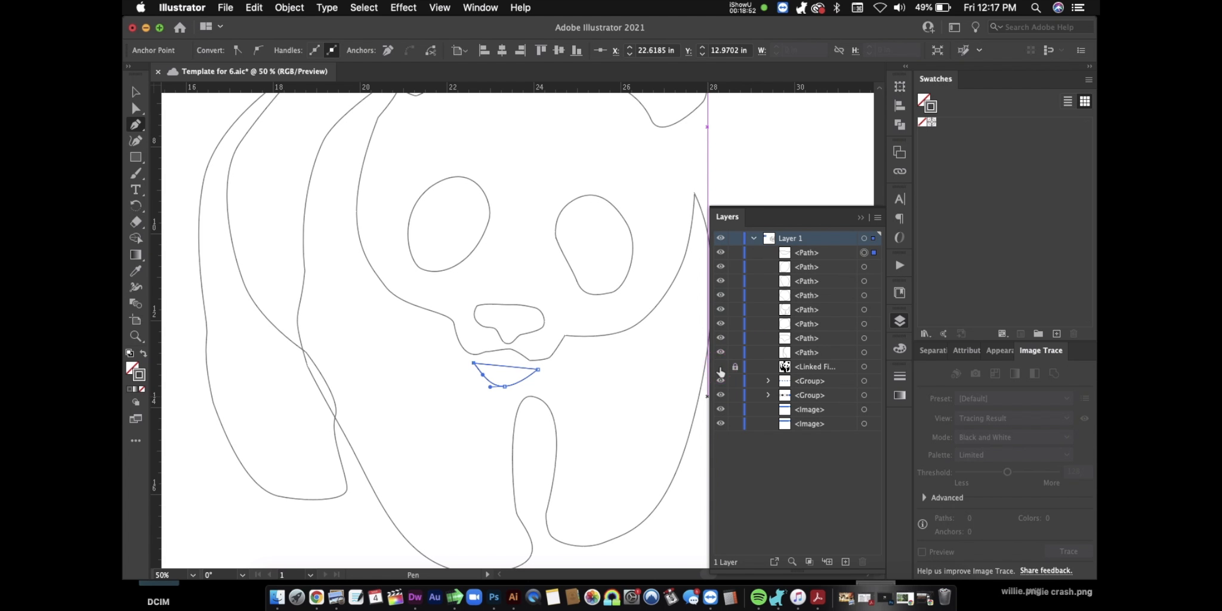
scroll(627, 351, up, 10)
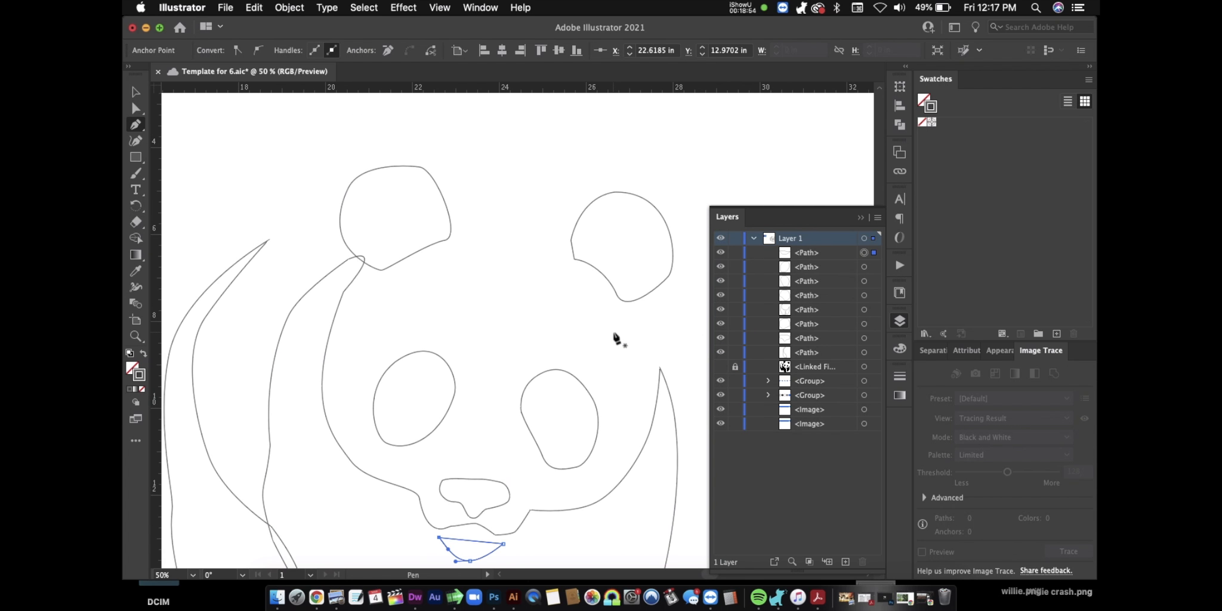
scroll(617, 339, down, 10)
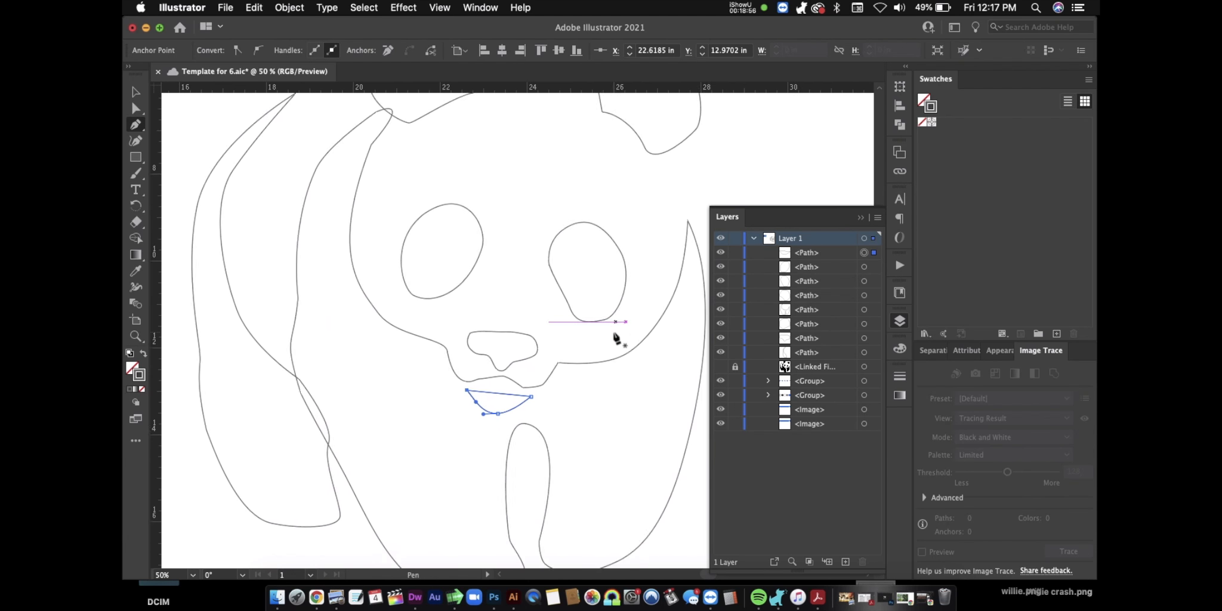
click(722, 367)
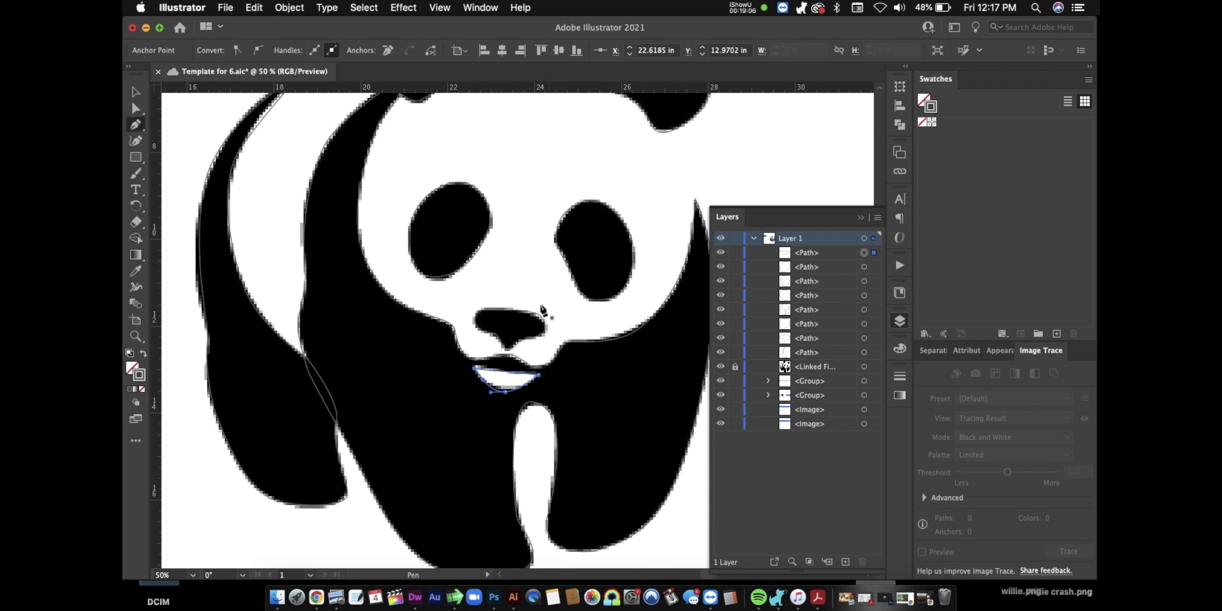
click(539, 375)
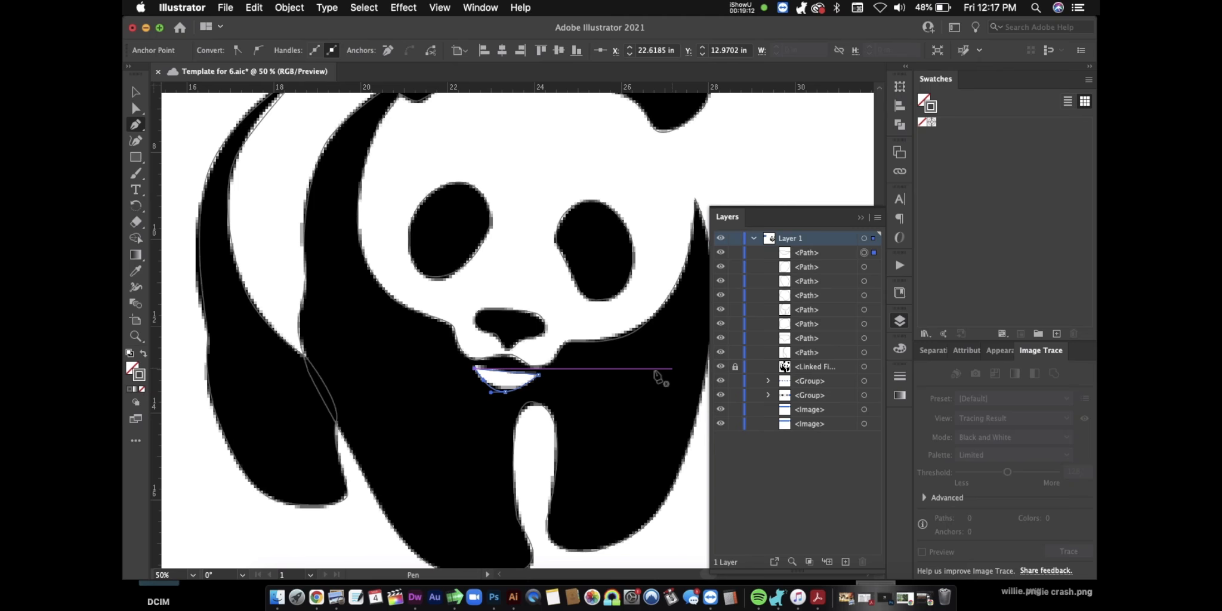
- Examine the template's cut-type legend, including the pocketing cut sample, and return to the full traced panda
scroll(417, 189, up, 3)
scroll(418, 190, up, 5)
scroll(418, 190, left, 15)
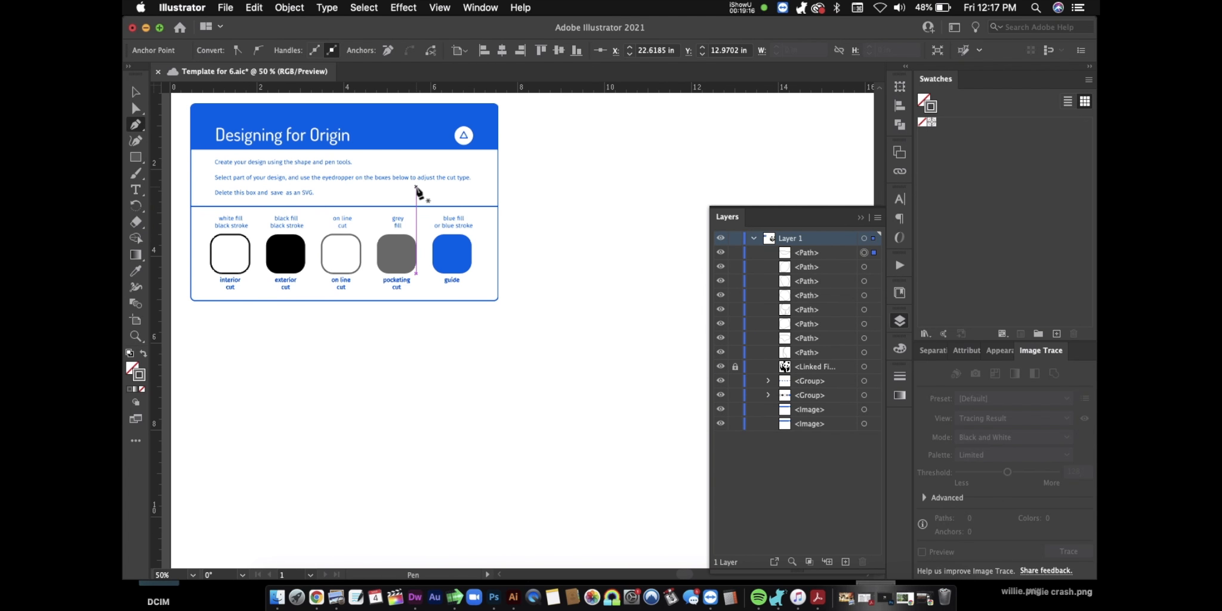
scroll(416, 188, down, 4)
scroll(416, 188, right, 13)
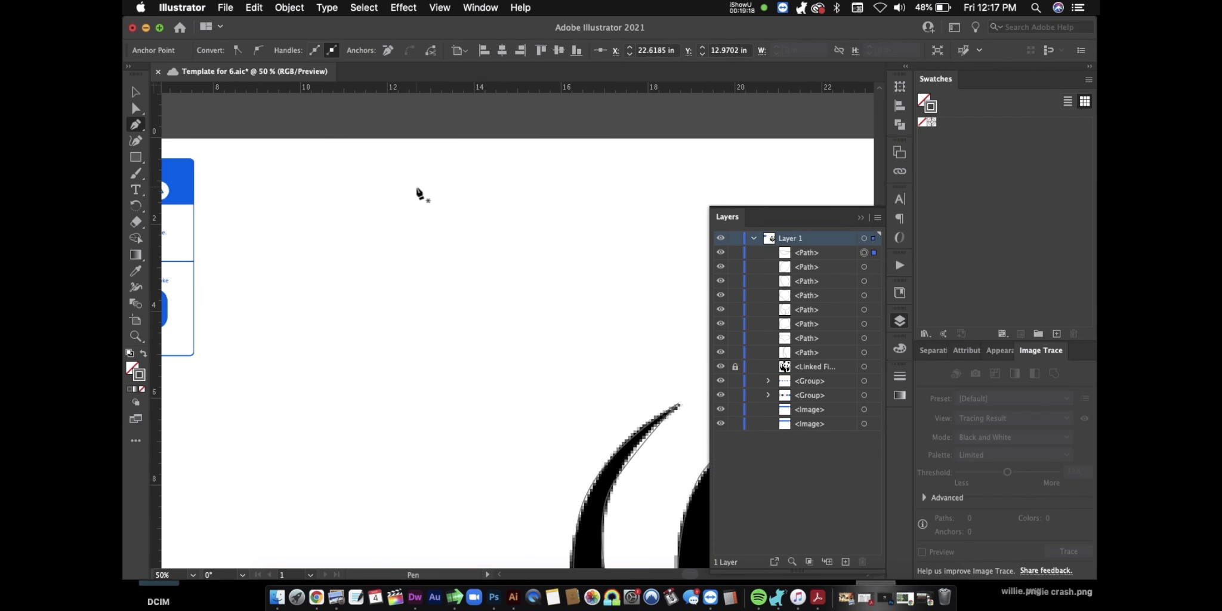
click(137, 337)
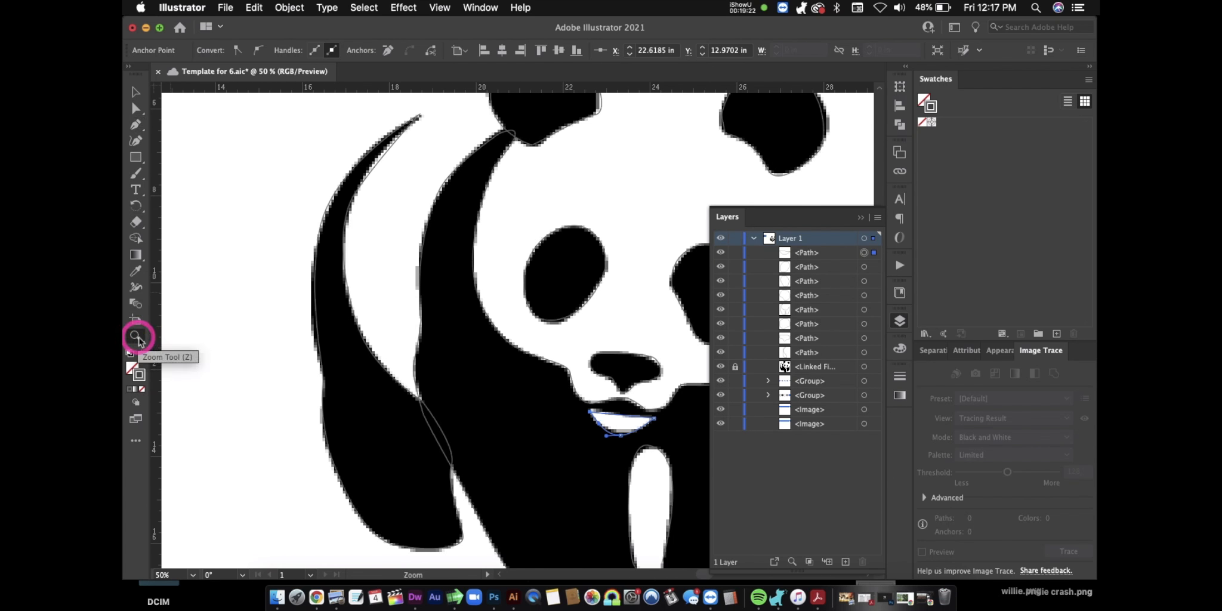
alt+click(378, 330)
alt+click(618, 336)
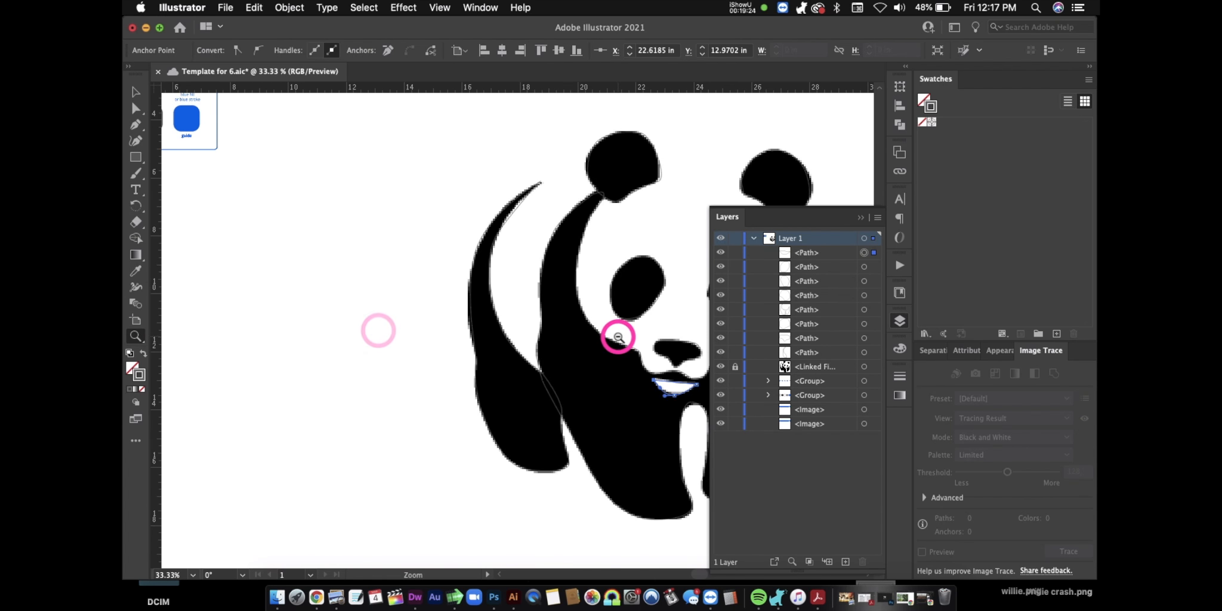
scroll(619, 337, left, 5)
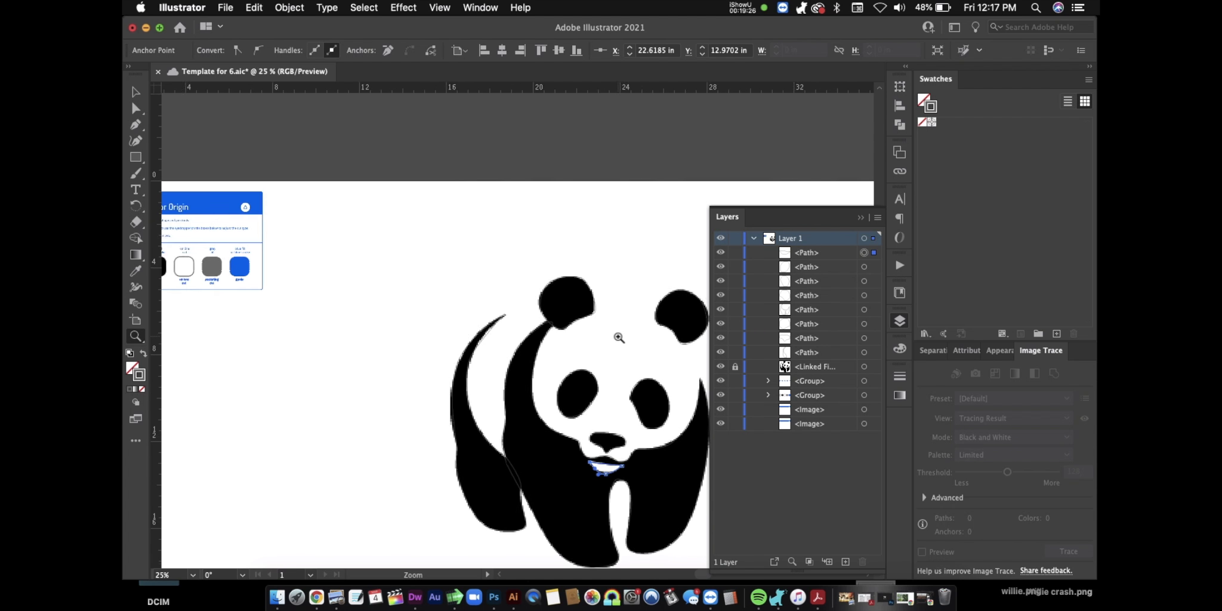
click(320, 289)
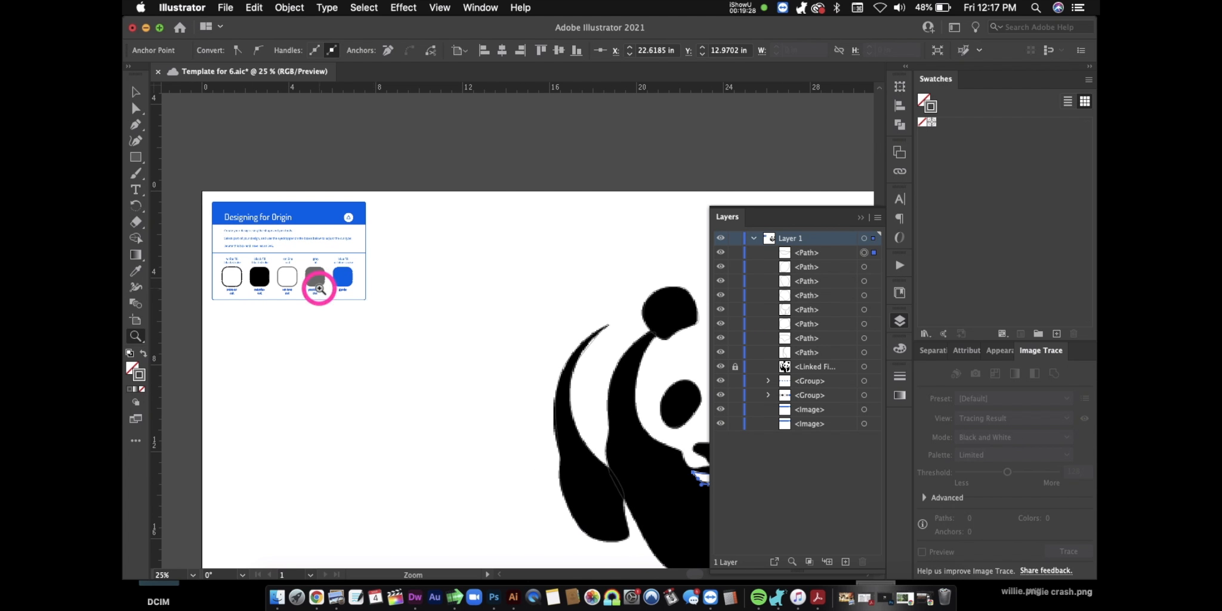
click(520, 311)
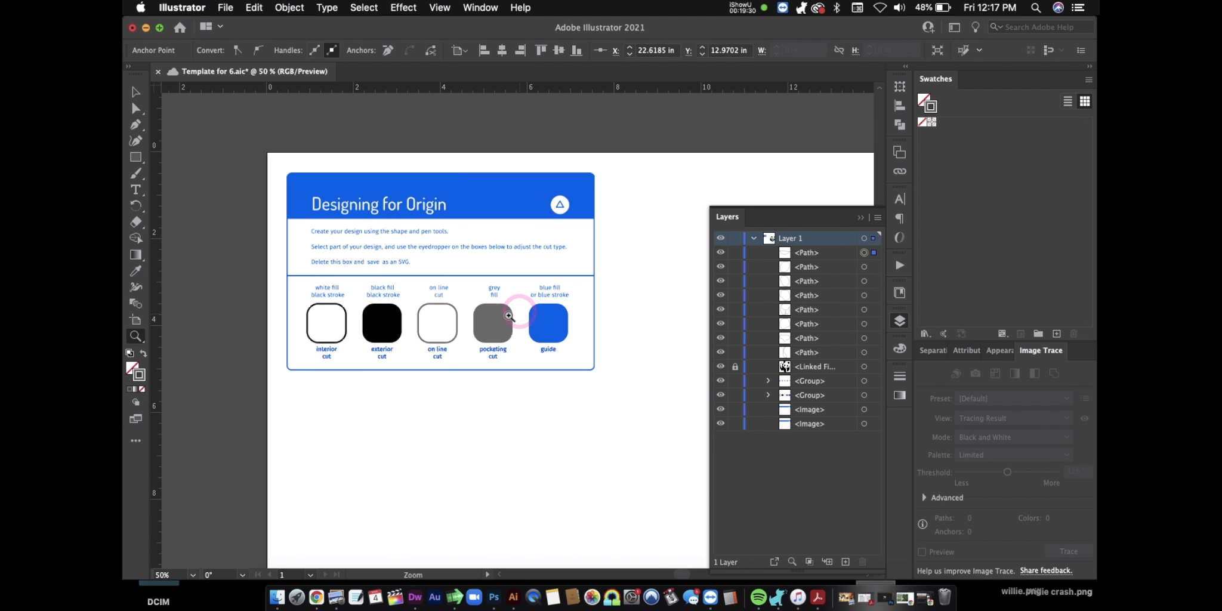
alt+click(633, 459)
alt+click(634, 402)
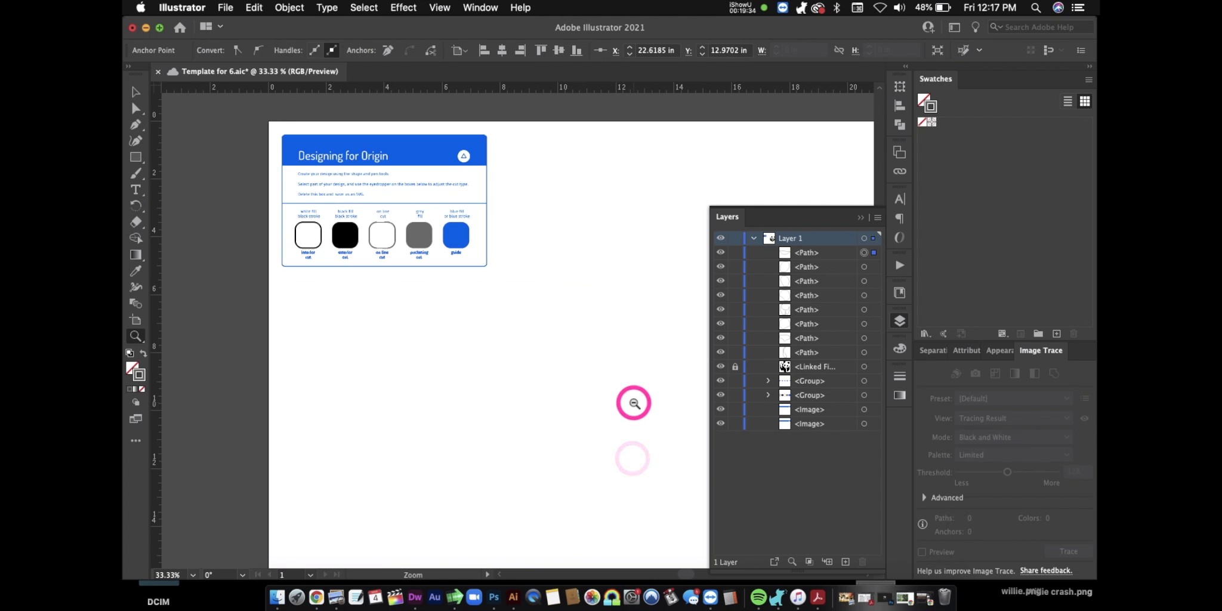
scroll(634, 402, right, 5)
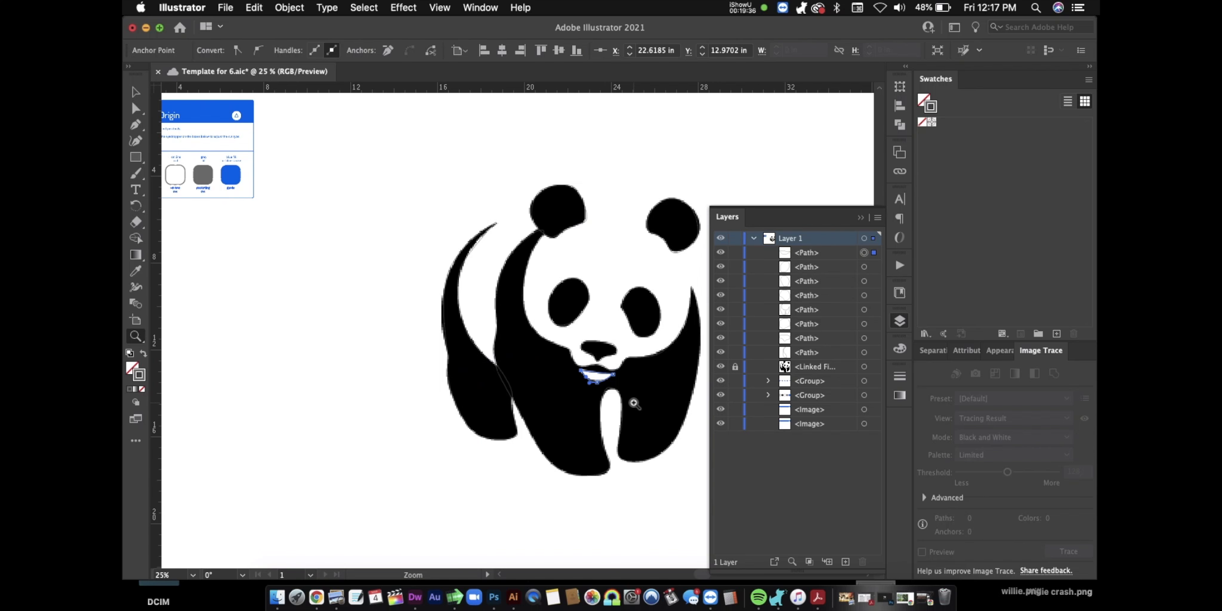
- Select the traced body, both ears, both eyes, nose and rear body paths together, leaving out the mouth
click(136, 95)
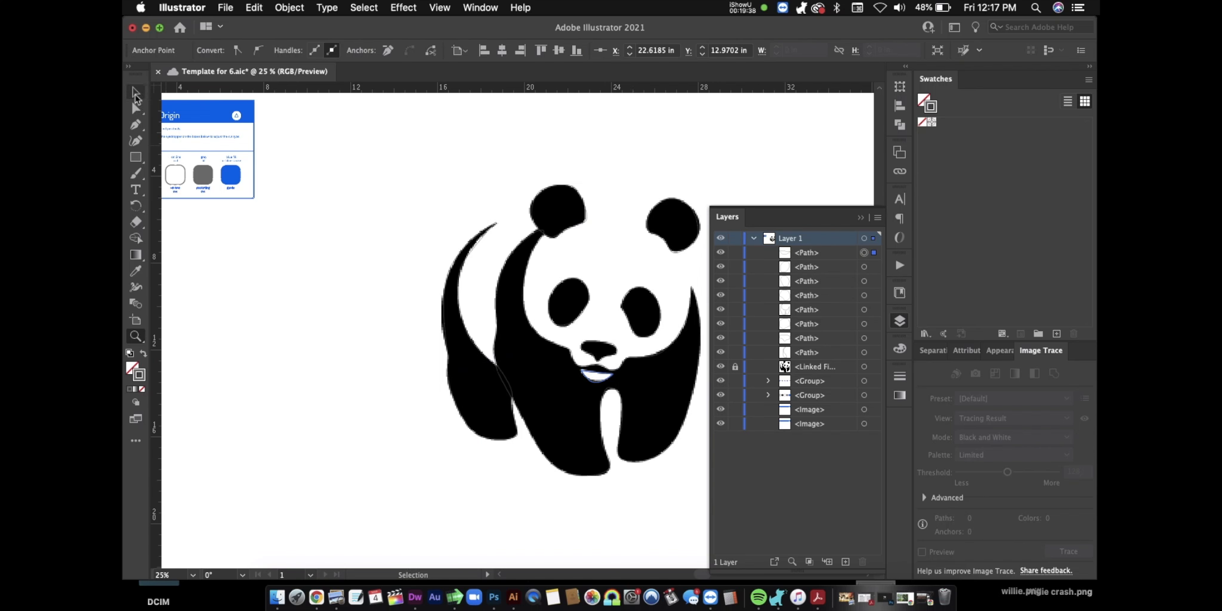
click(136, 93)
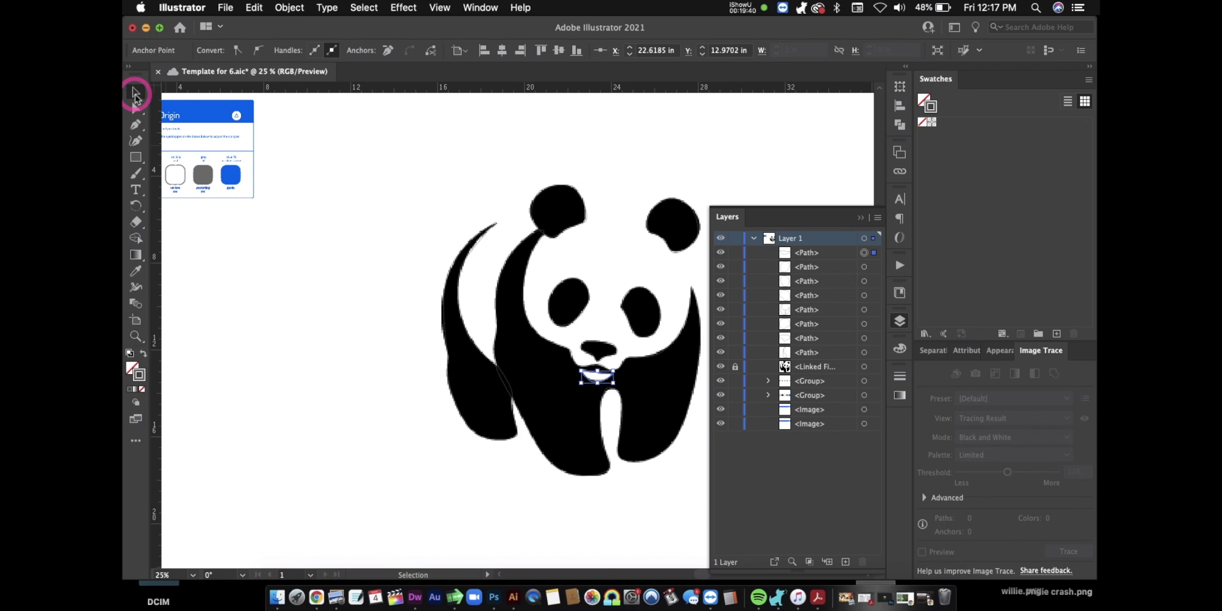
click(664, 416)
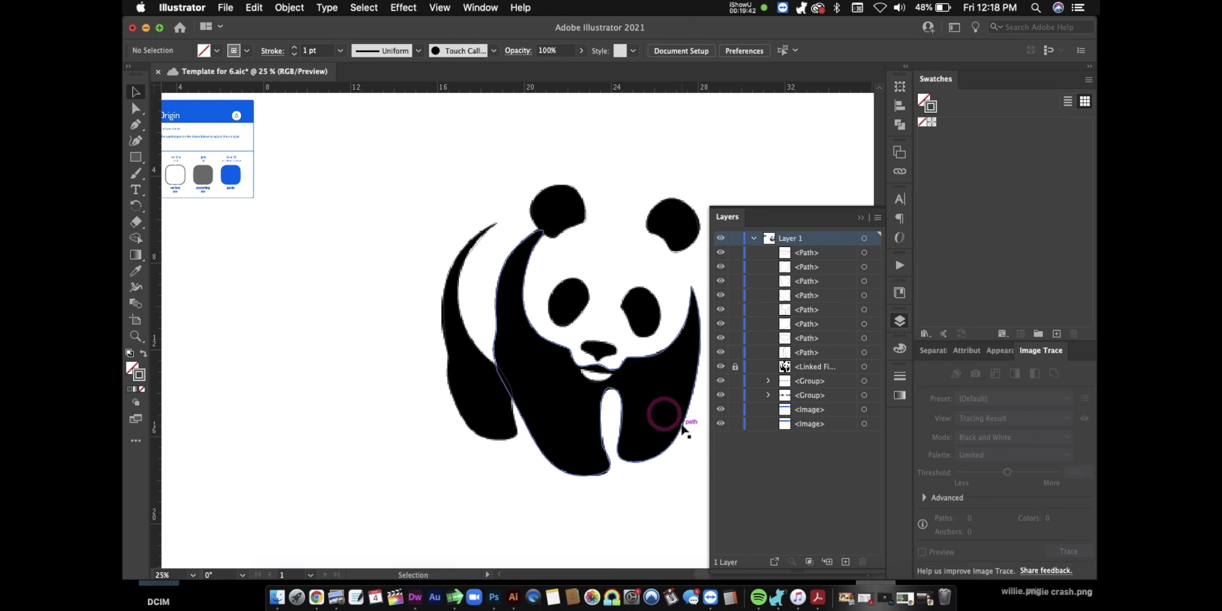
click(682, 423)
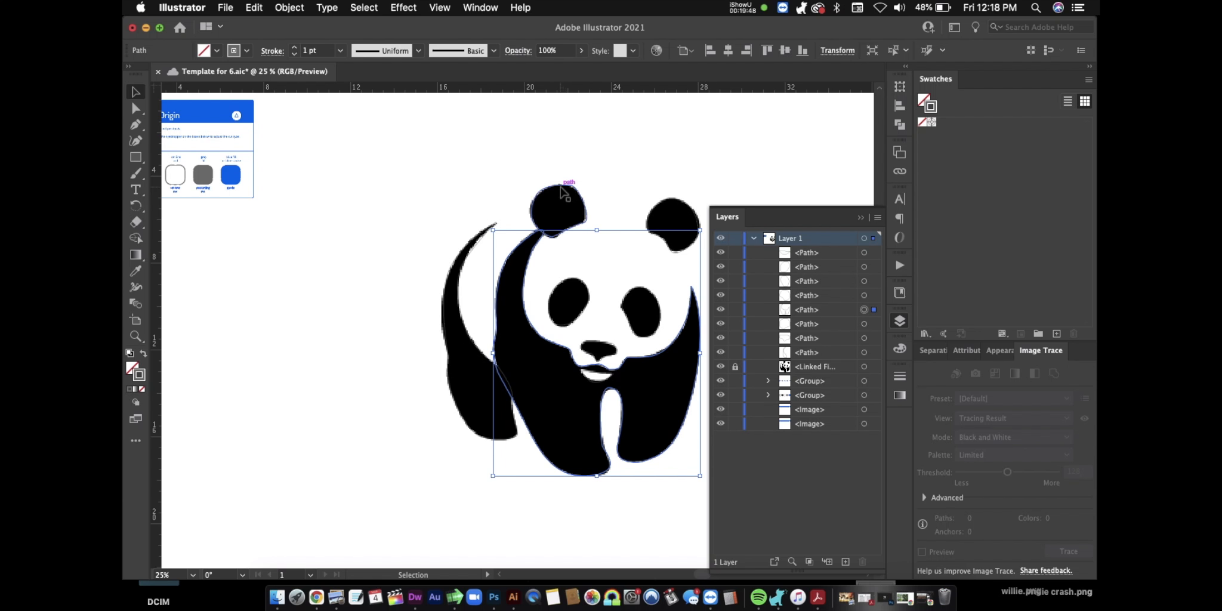
click(675, 445)
shift+click(553, 186)
shift+click(672, 203)
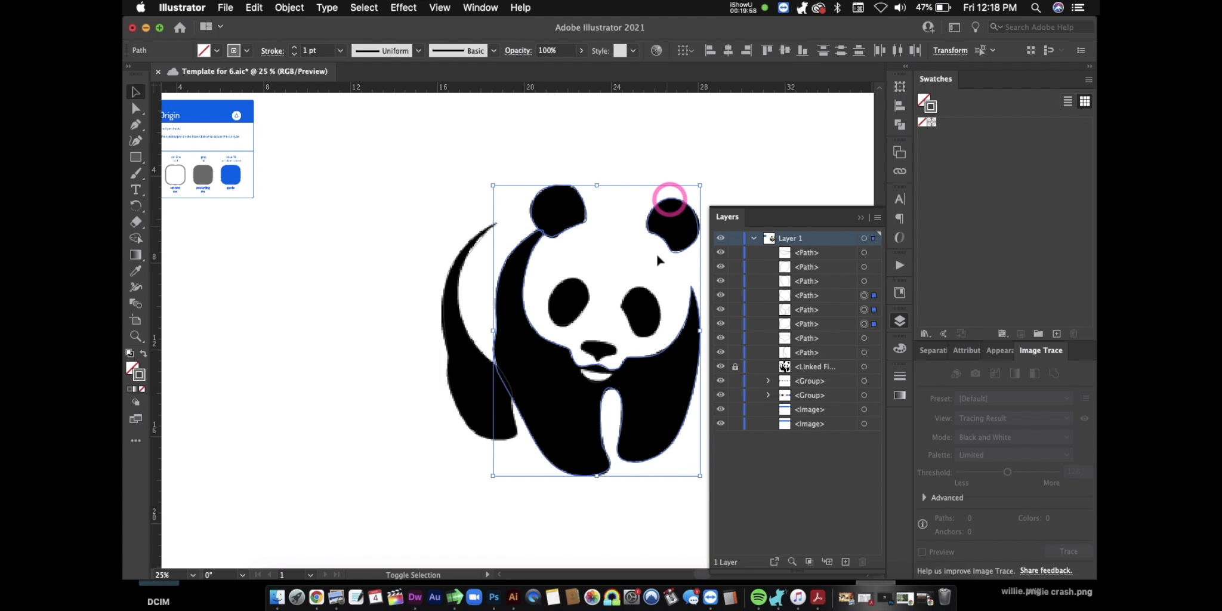
shift+click(642, 288)
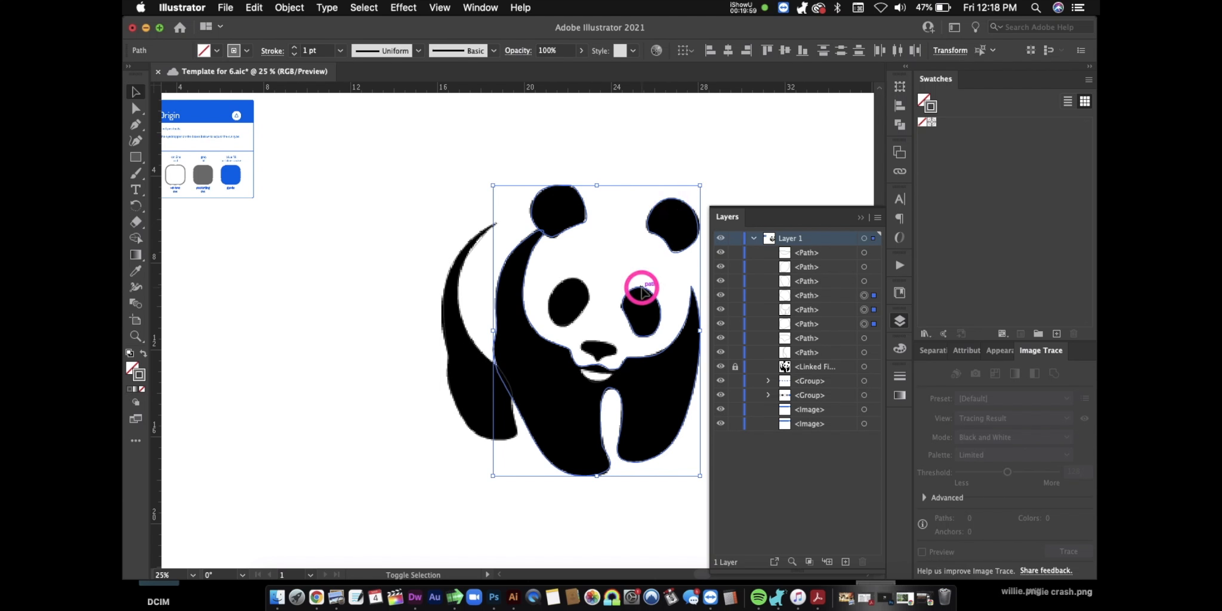
shift+click(564, 283)
shift+click(601, 344)
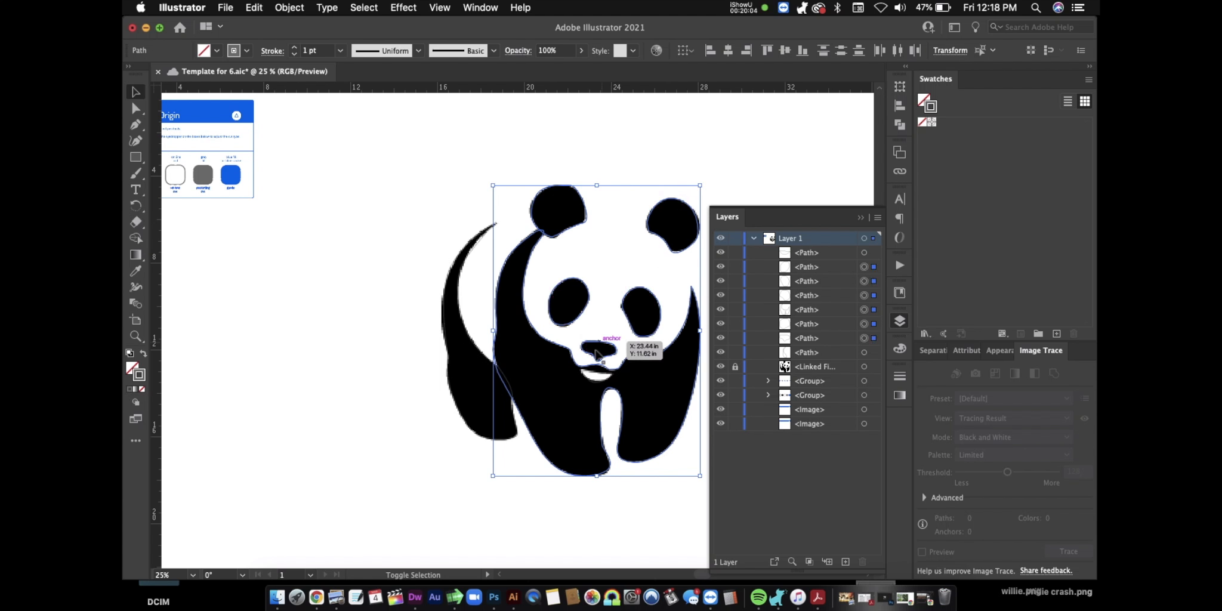
shift+click(445, 289)
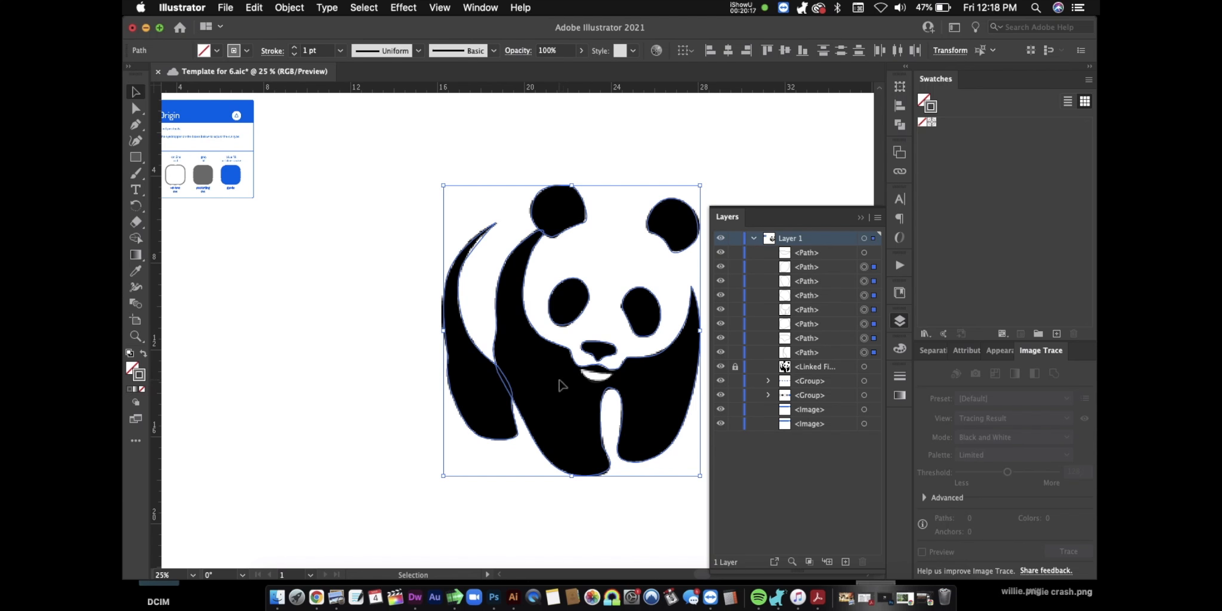
- Fill the selected panda paths with grey 7f7f7f
double_click(133, 369)
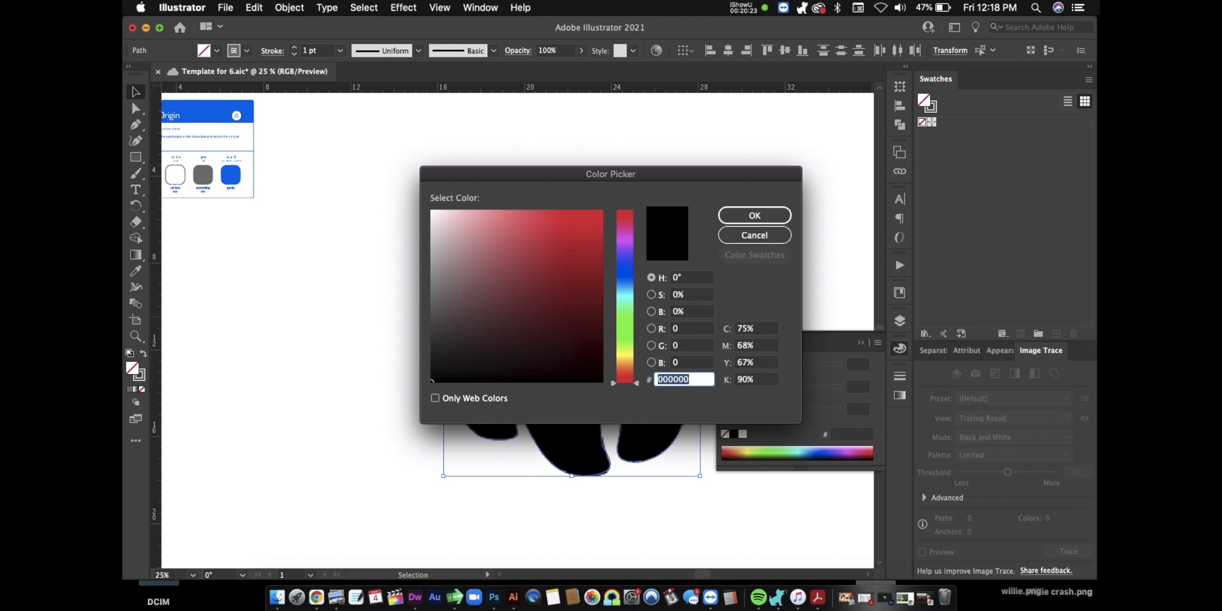
text(7f7f7f)
click(751, 216)
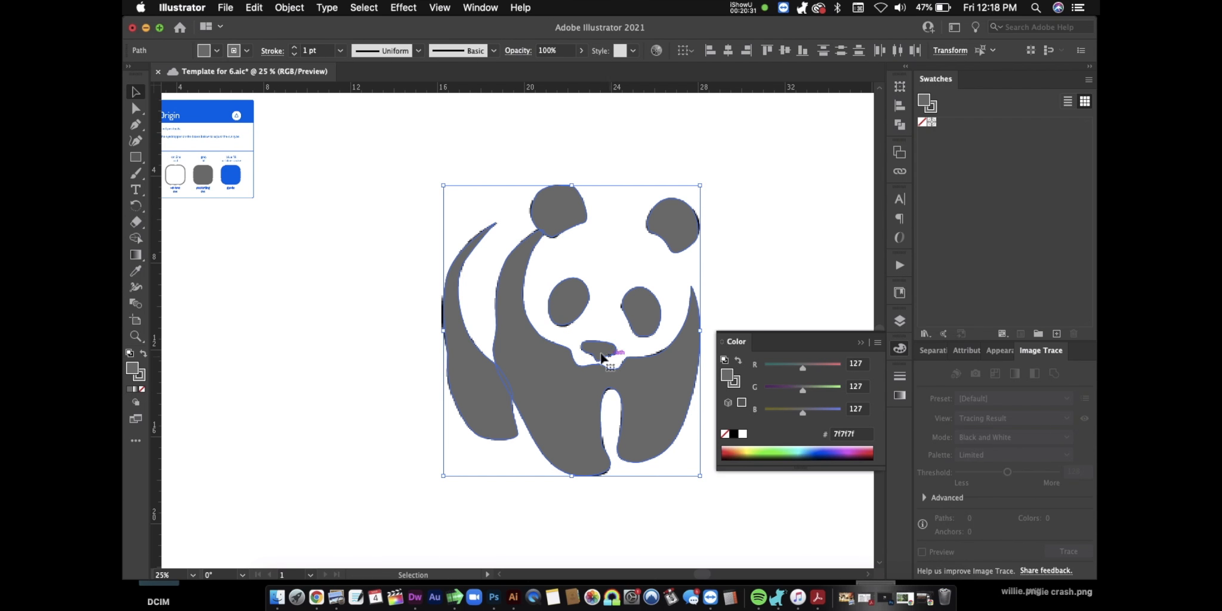
- Select the mouth path, move it down the stacking order to just above the lowest path, and return it to the top
click(597, 376)
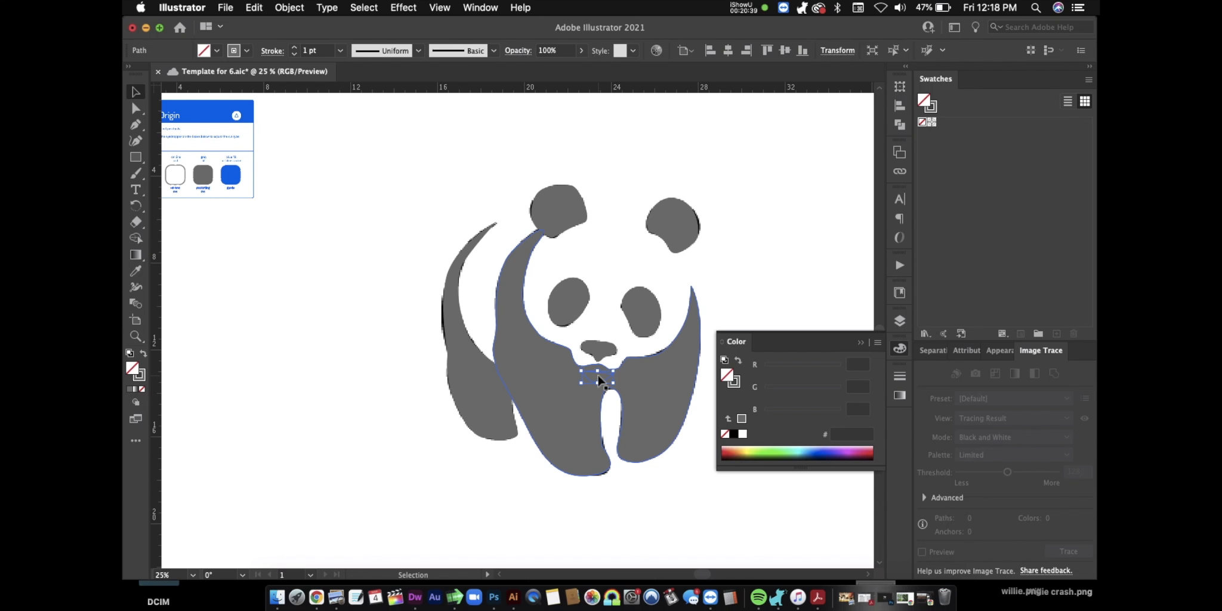
click(900, 321)
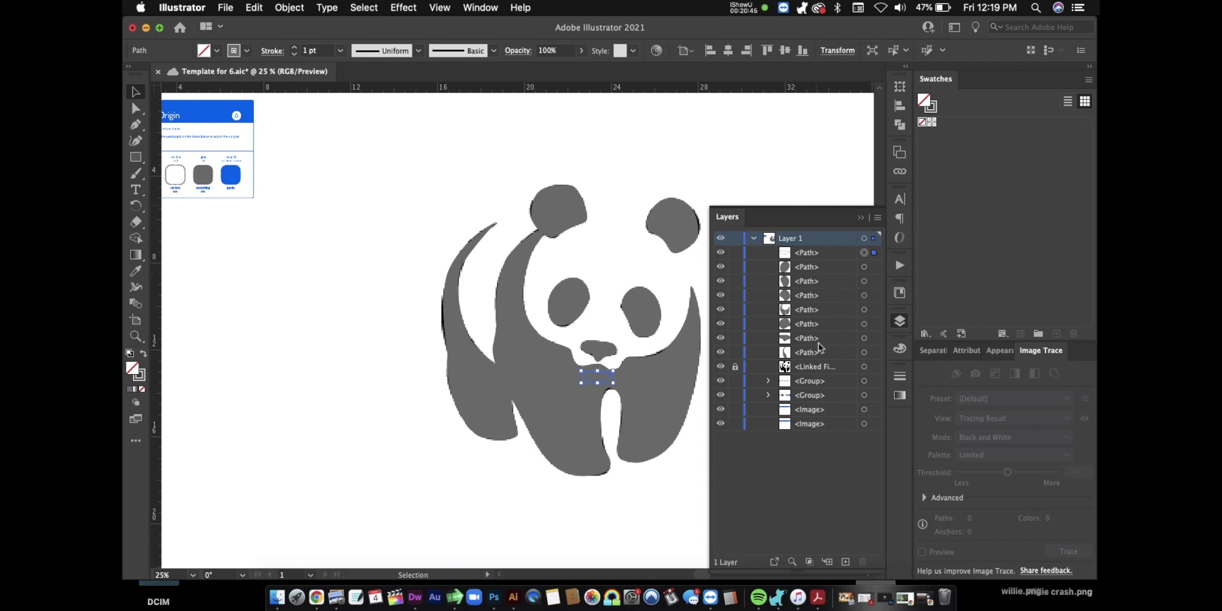
click(810, 254)
drag(809, 254, 810, 339)
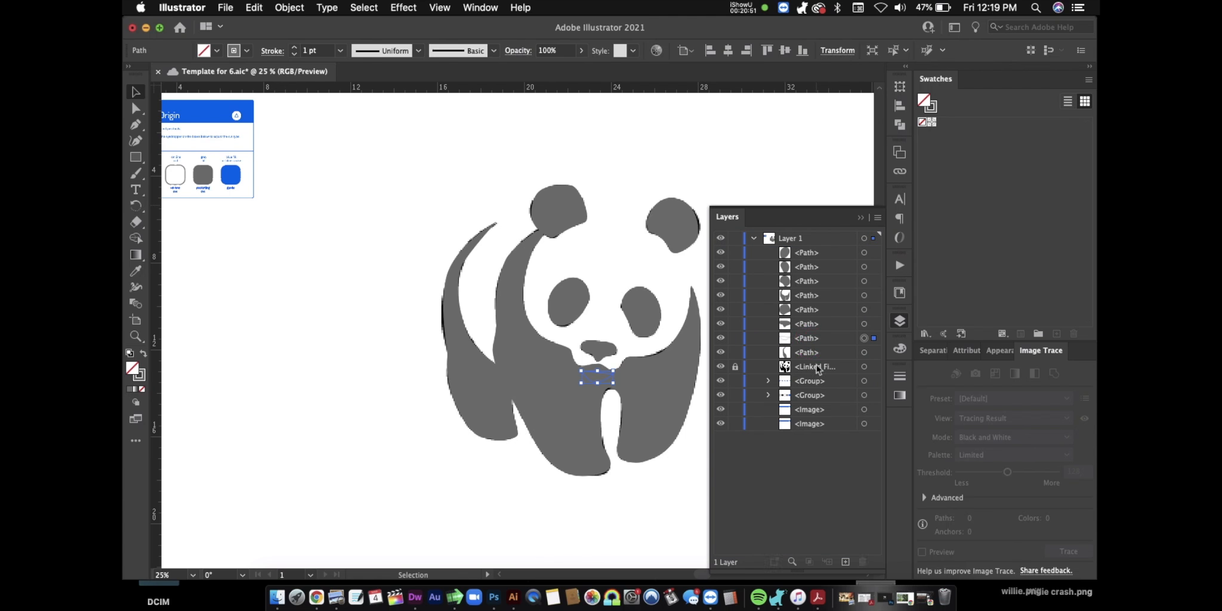
drag(820, 341, 812, 250)
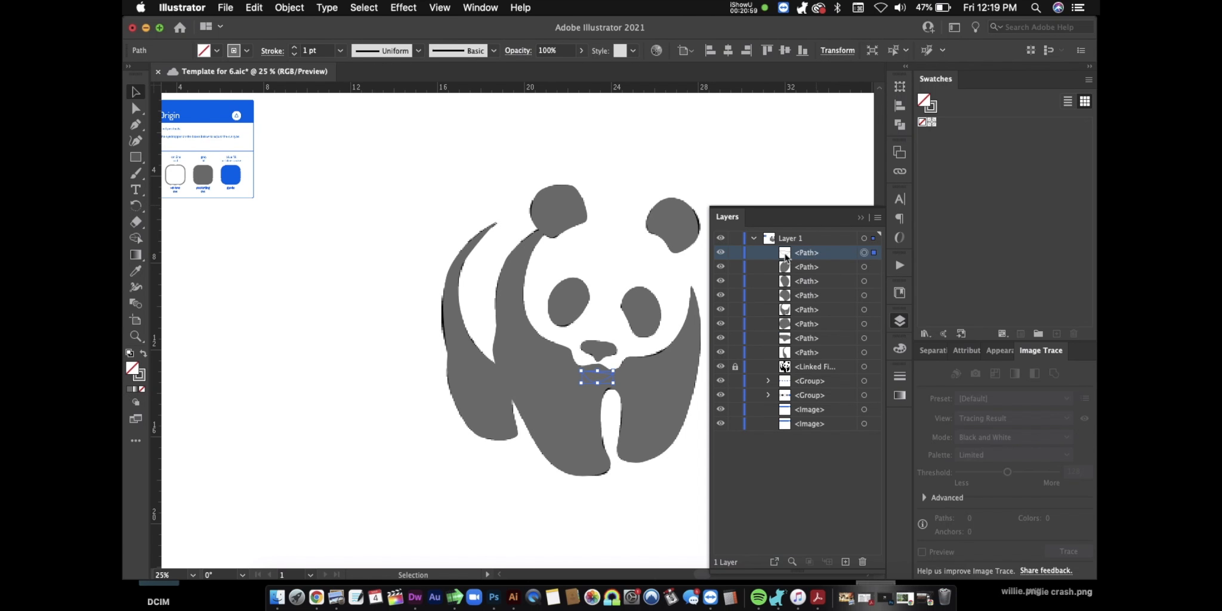
click(786, 257)
- Examine the fill and stroke samples in the template's legend up close and return to the panda's mouth
scroll(282, 278, left, 5)
scroll(282, 277, up, 3)
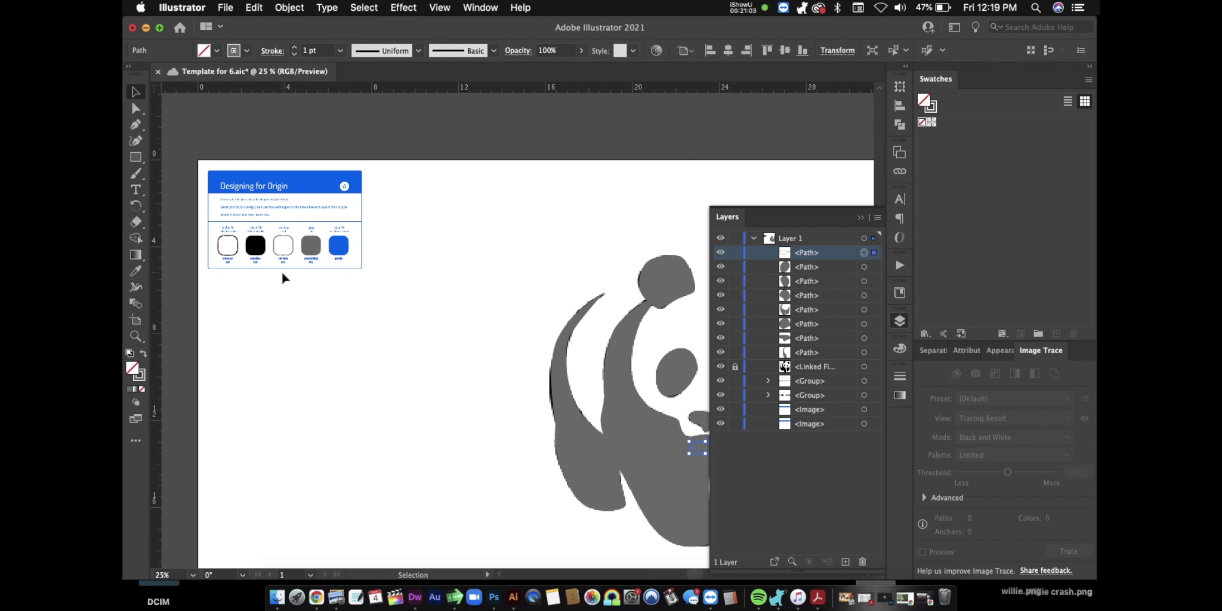
click(136, 340)
click(274, 255)
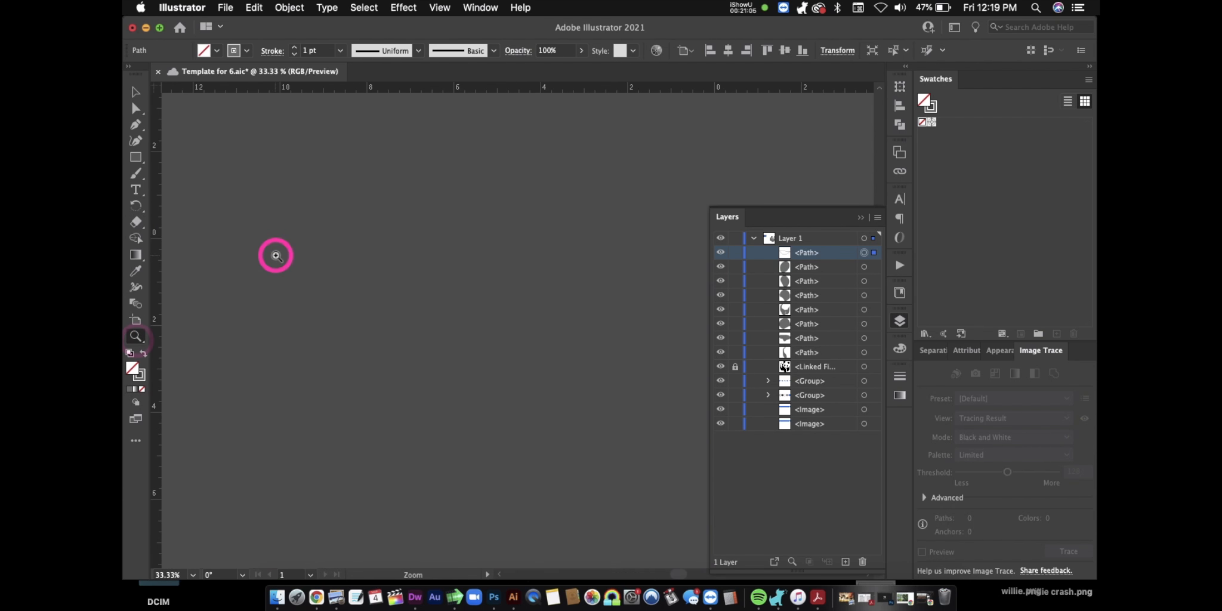
scroll(628, 320, right, 5)
scroll(629, 320, down, 3)
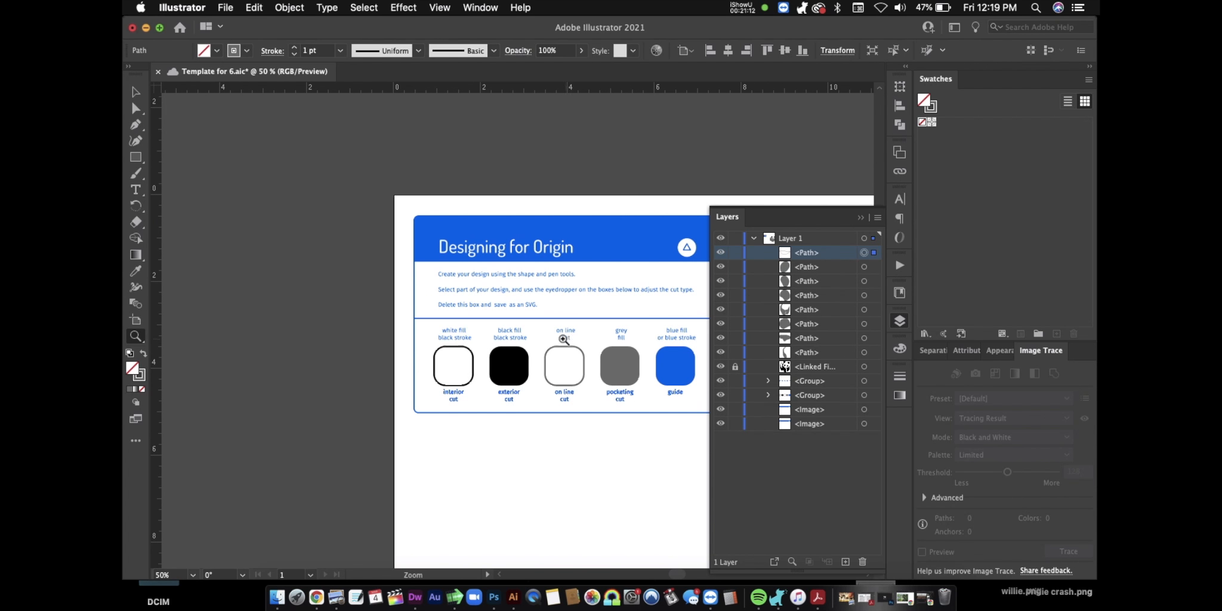
scroll(565, 338, down, 5)
scroll(567, 339, right, 2)
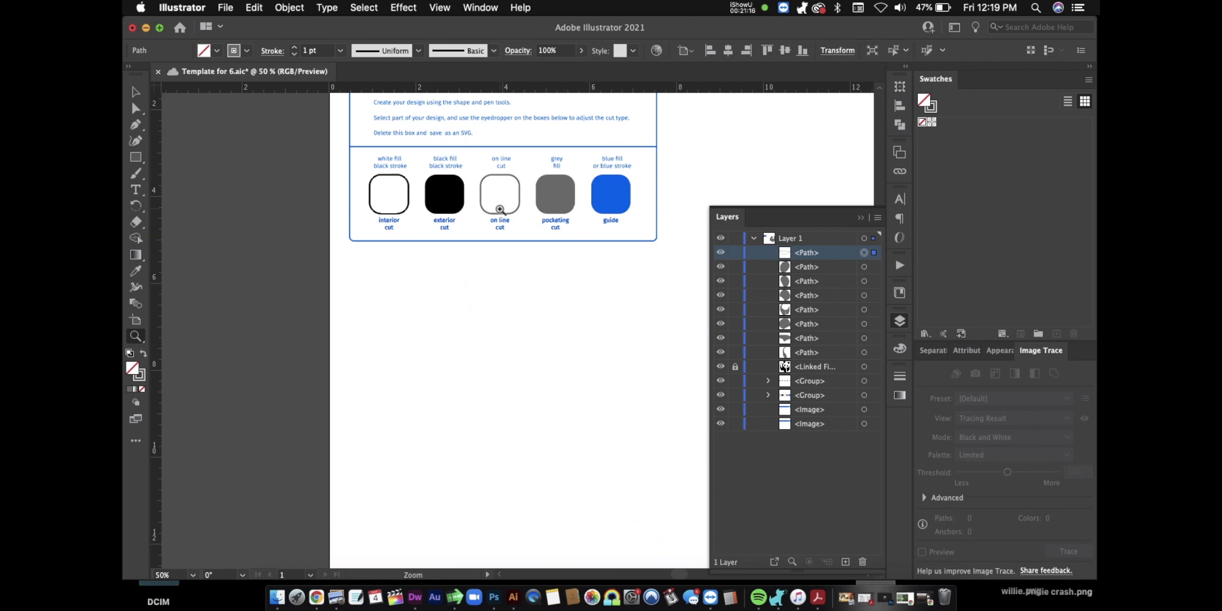
scroll(518, 439, right, 10)
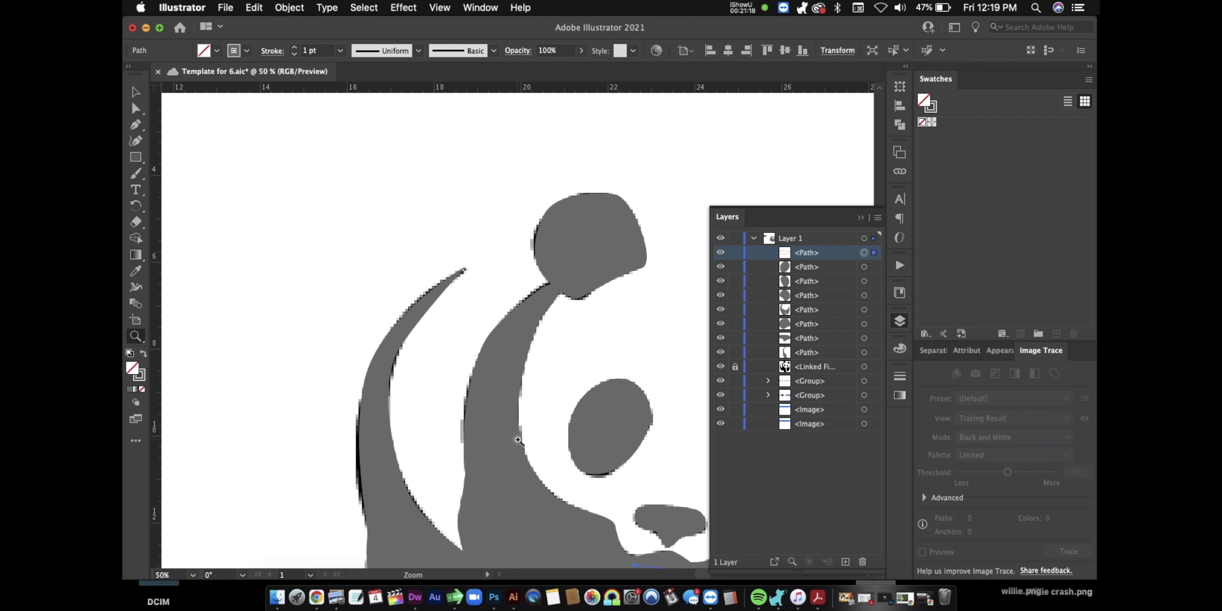
scroll(518, 439, down, 5)
scroll(518, 440, right, 5)
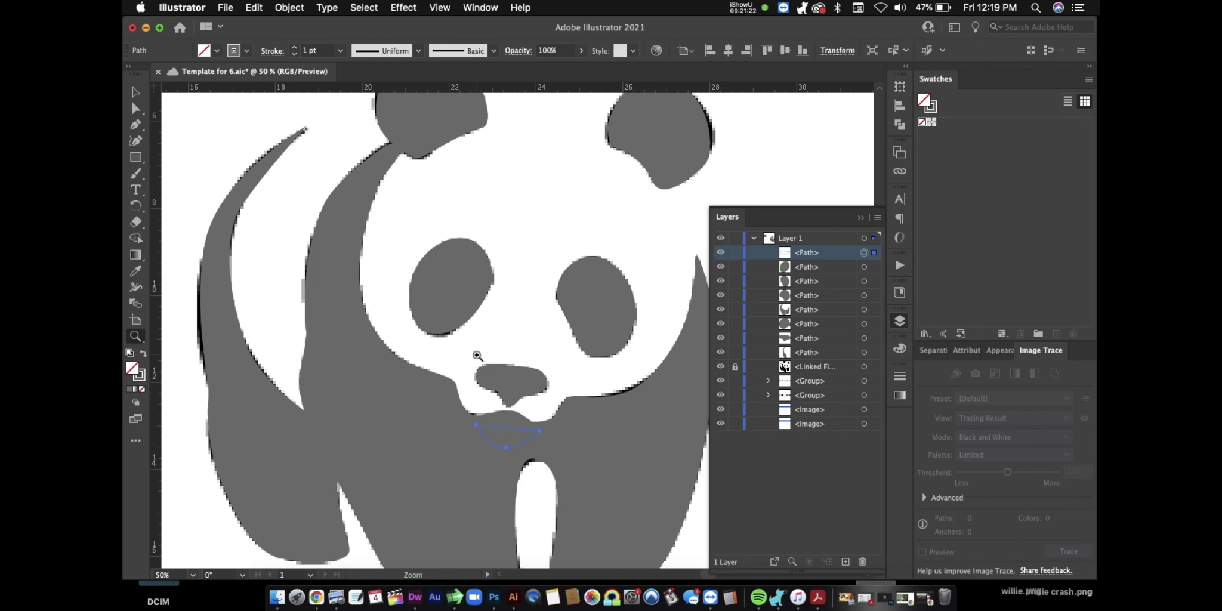
- Fill the mouth path with white and check it against the whole grey panda
double_click(133, 369)
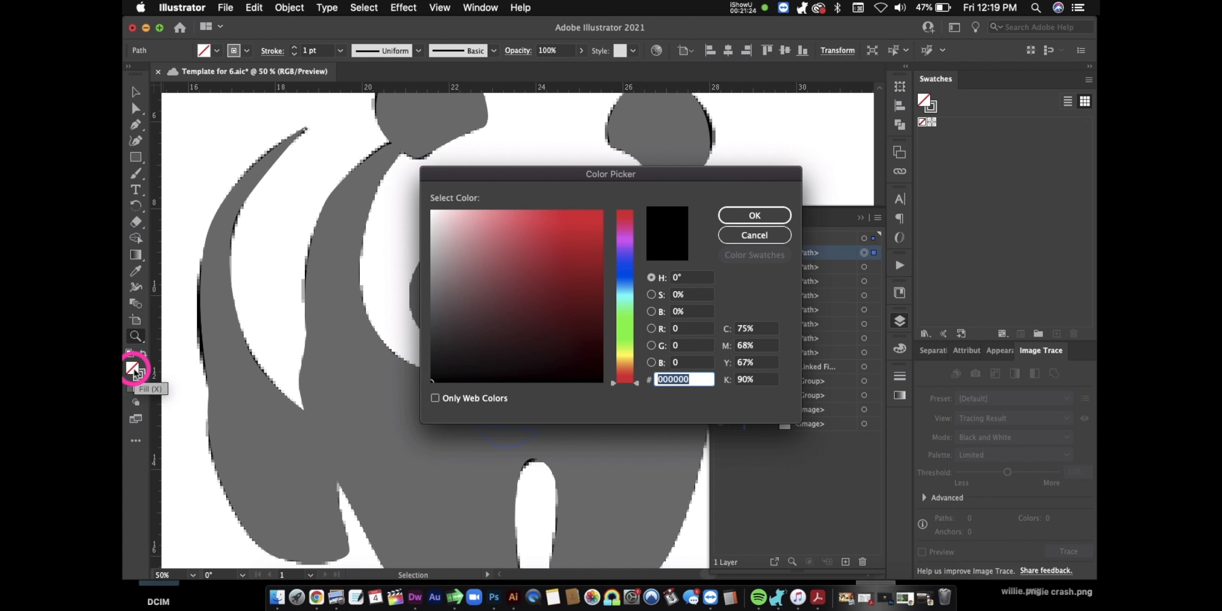
drag(434, 281, 431, 206)
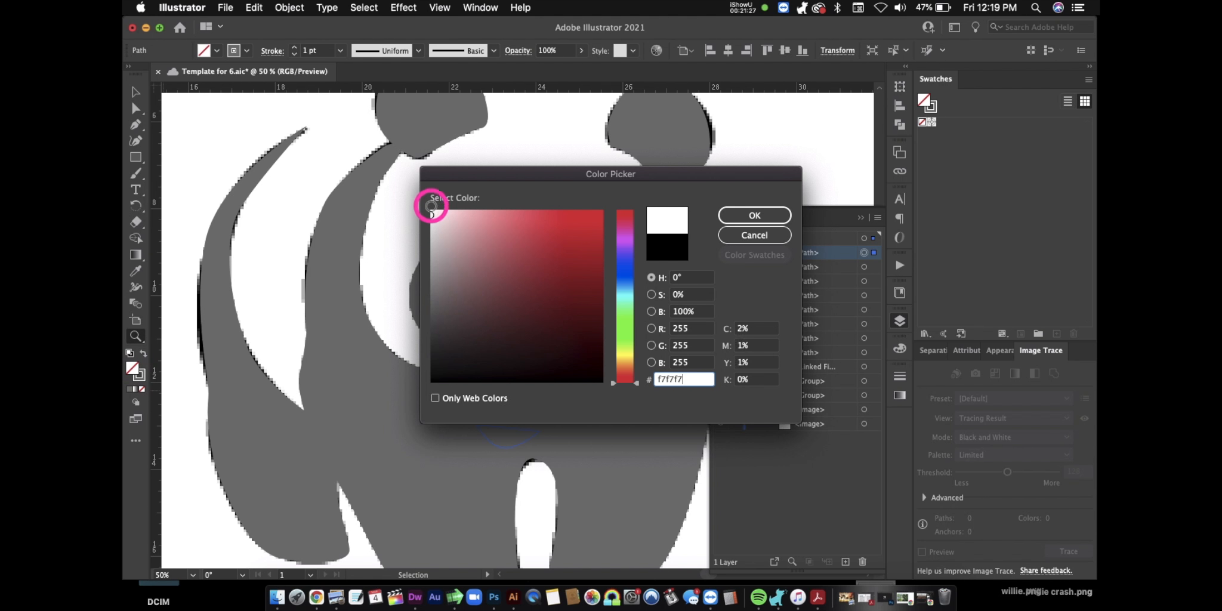
click(733, 217)
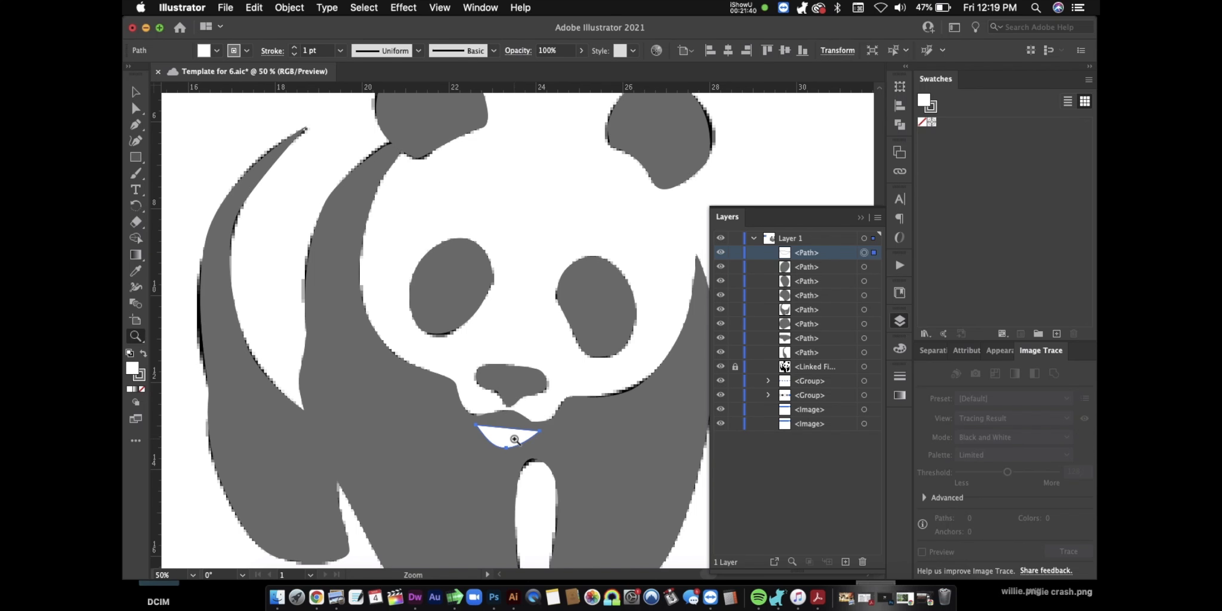
scroll(514, 440, down, 5)
scroll(514, 440, left, 2)
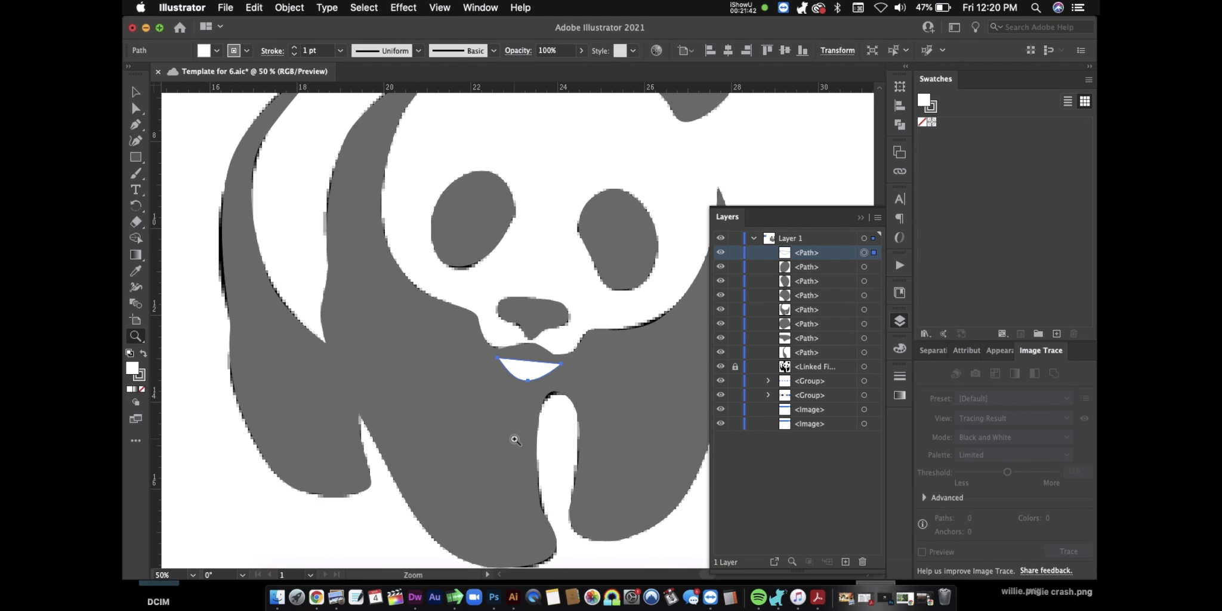
click(136, 336)
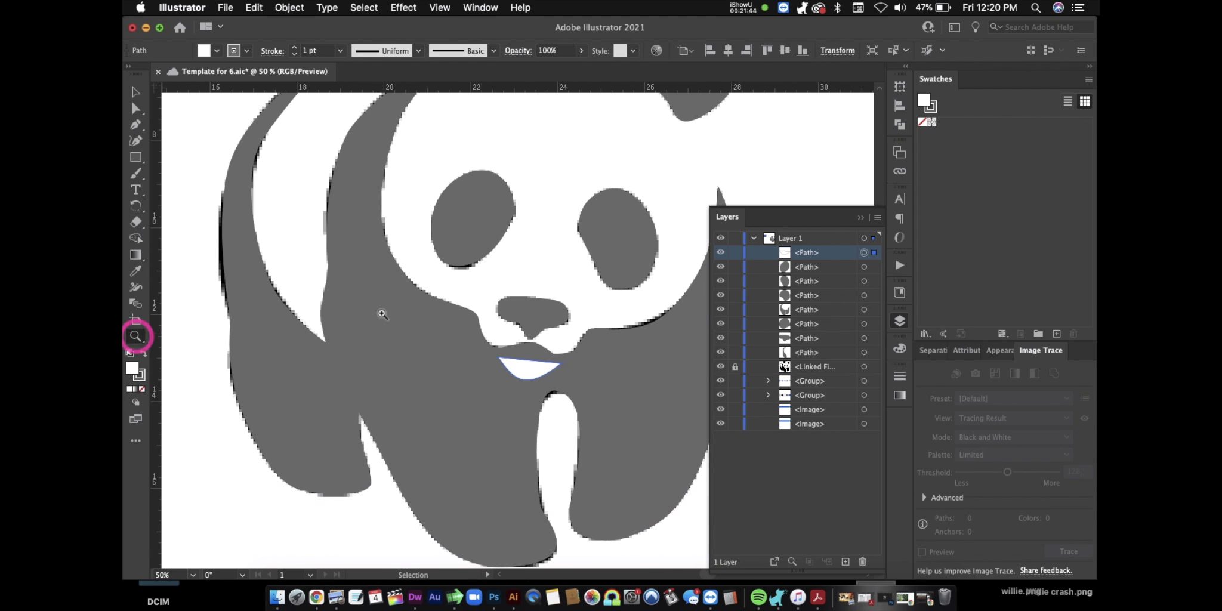
alt+click(529, 323)
alt+click(528, 323)
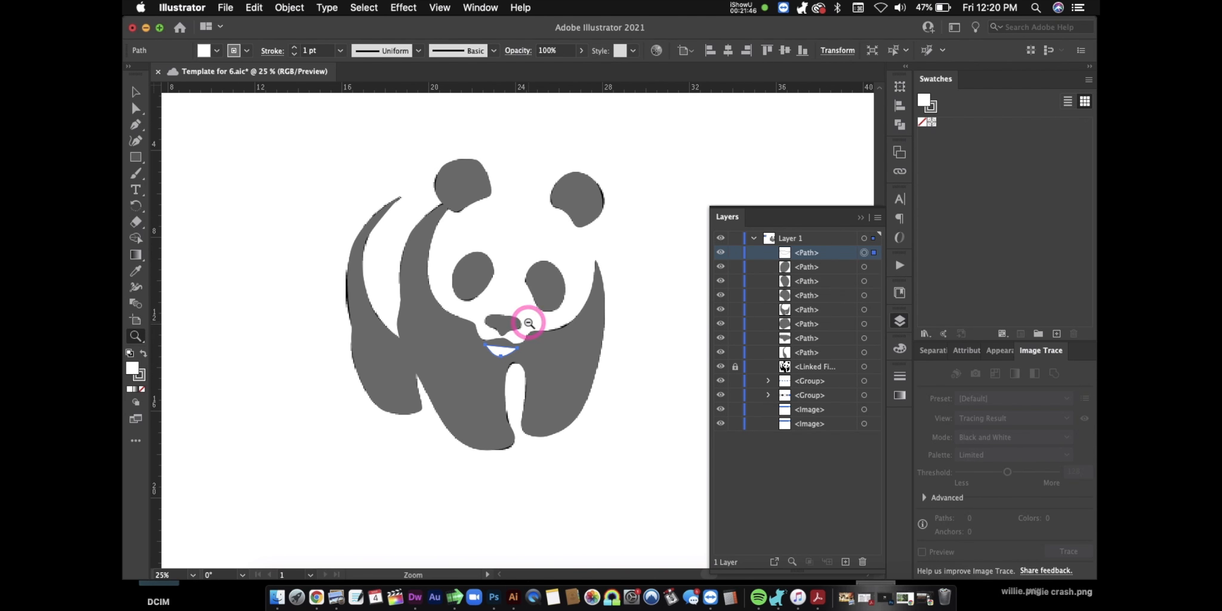
- Hide the locked linked panda image beneath the traced paths
alt+click(529, 323)
scroll(529, 323, up, 1)
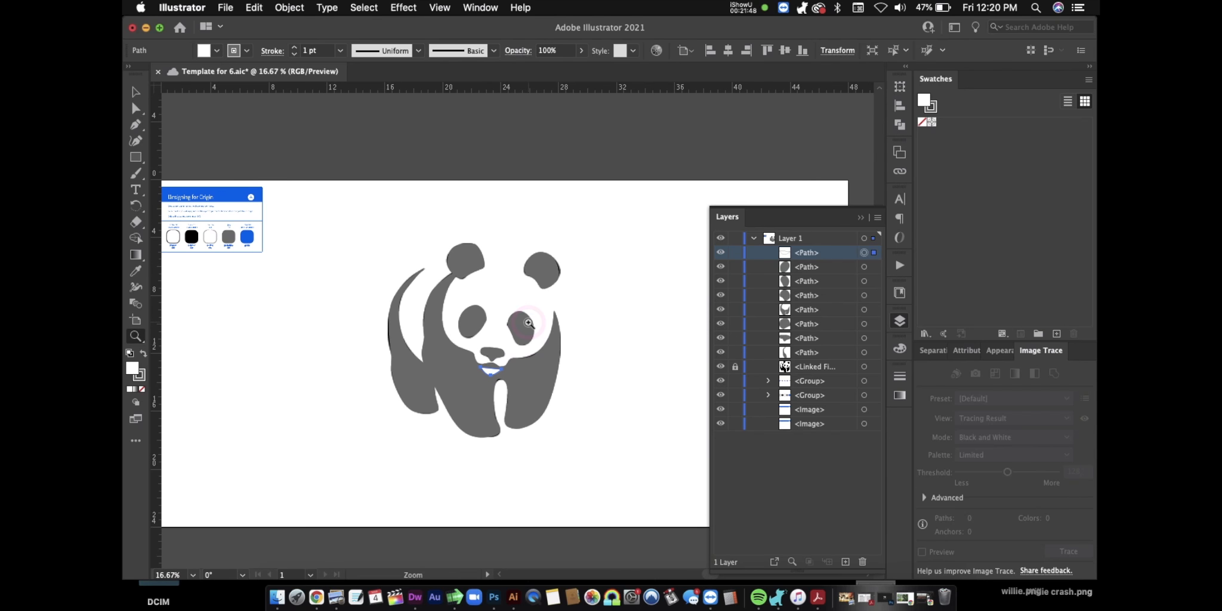
click(720, 367)
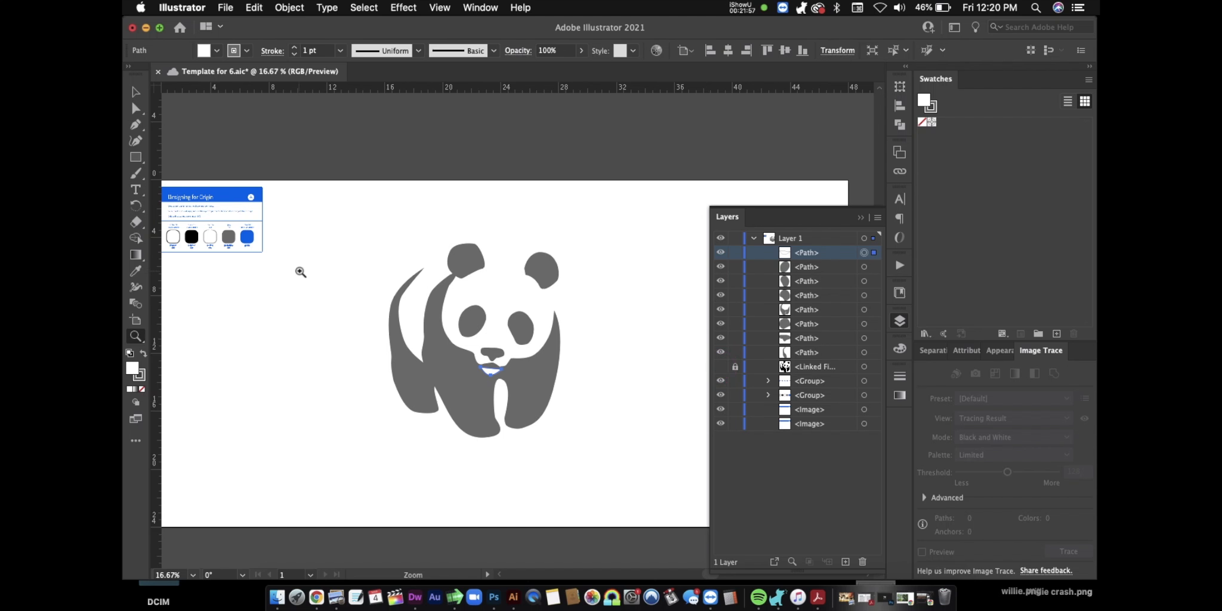
- Move the whole cut-type legend off the artboard to just above its upper-left corner and deselect it
click(136, 92)
drag(286, 268, 221, 111)
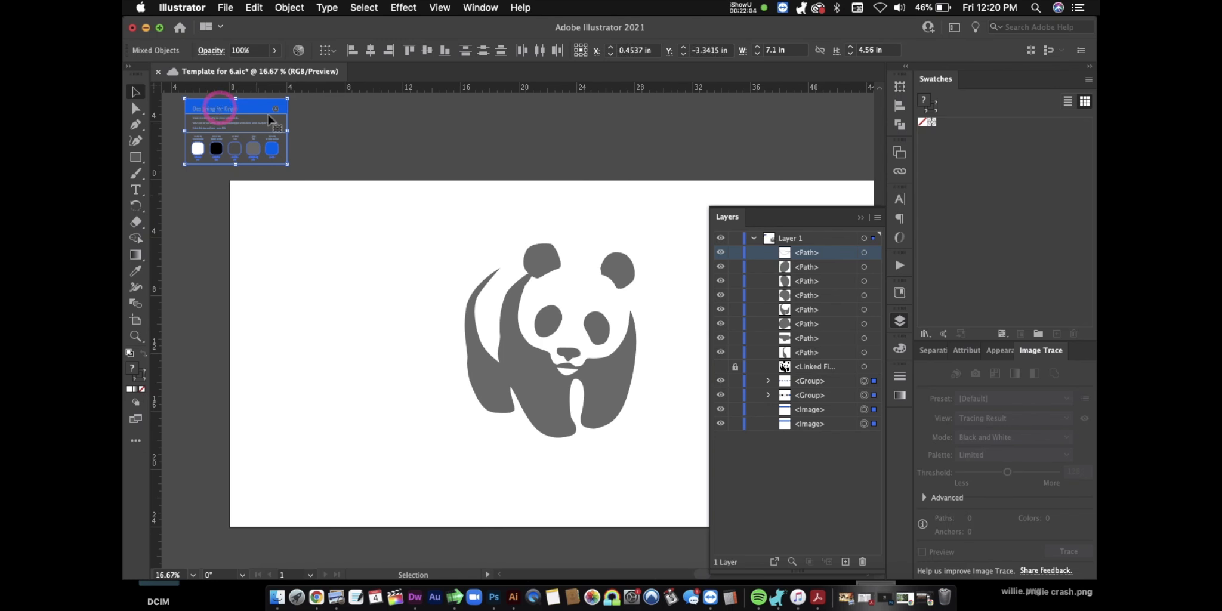
scroll(356, 225, right, 3)
scroll(357, 225, down, 2)
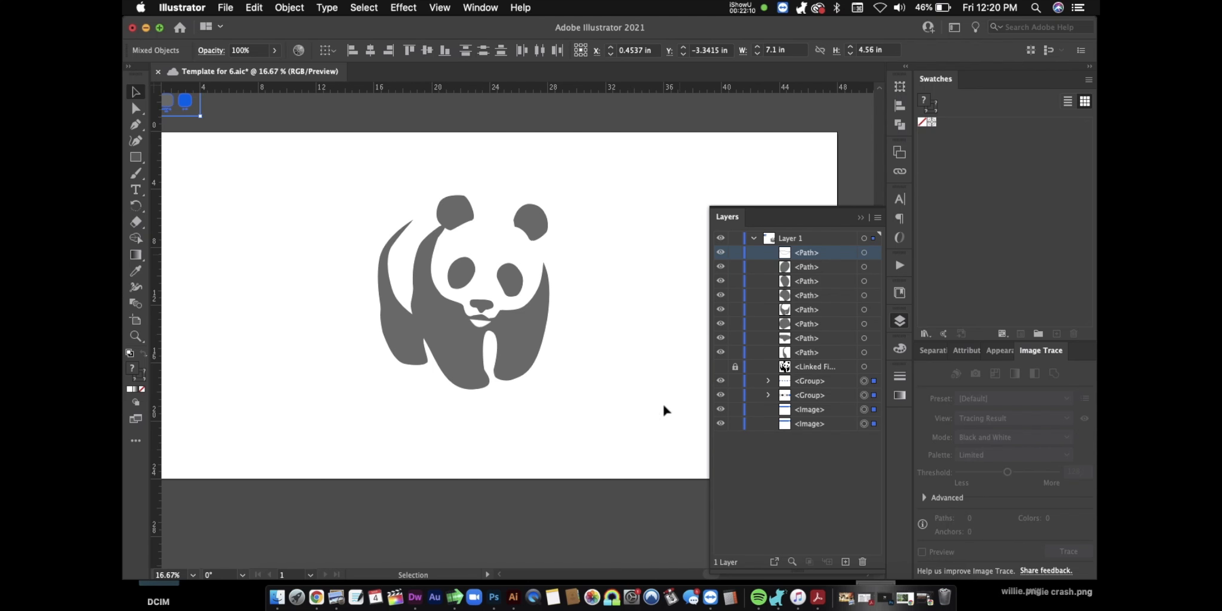
click(603, 409)
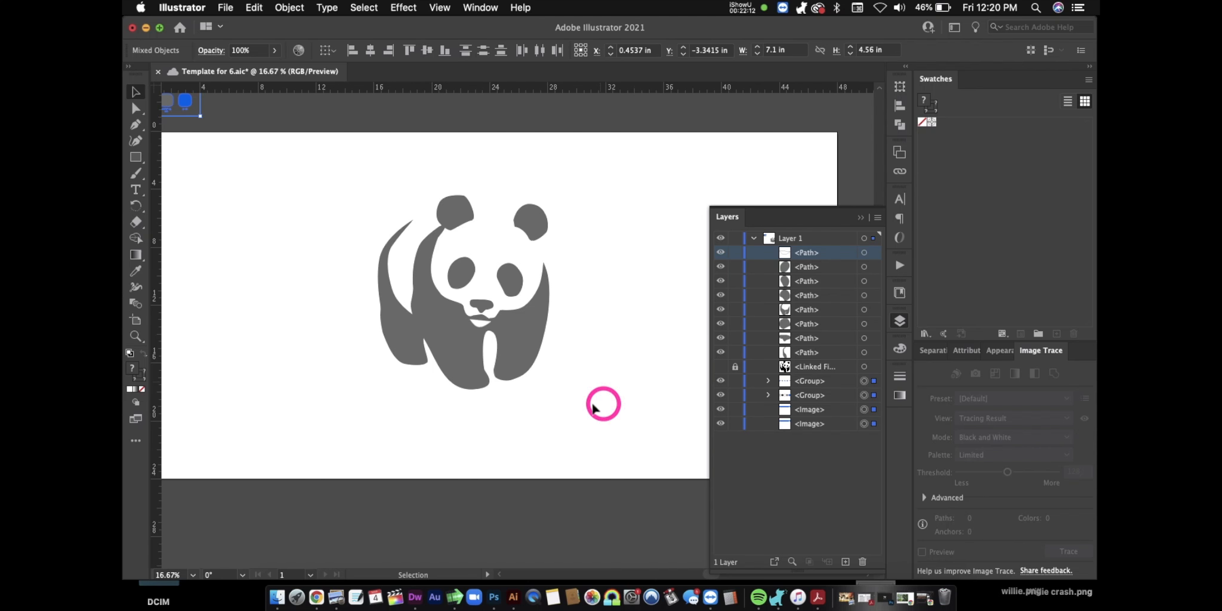
click(404, 227)
click(283, 229)
scroll(281, 225, left, 5)
scroll(281, 226, up, 2)
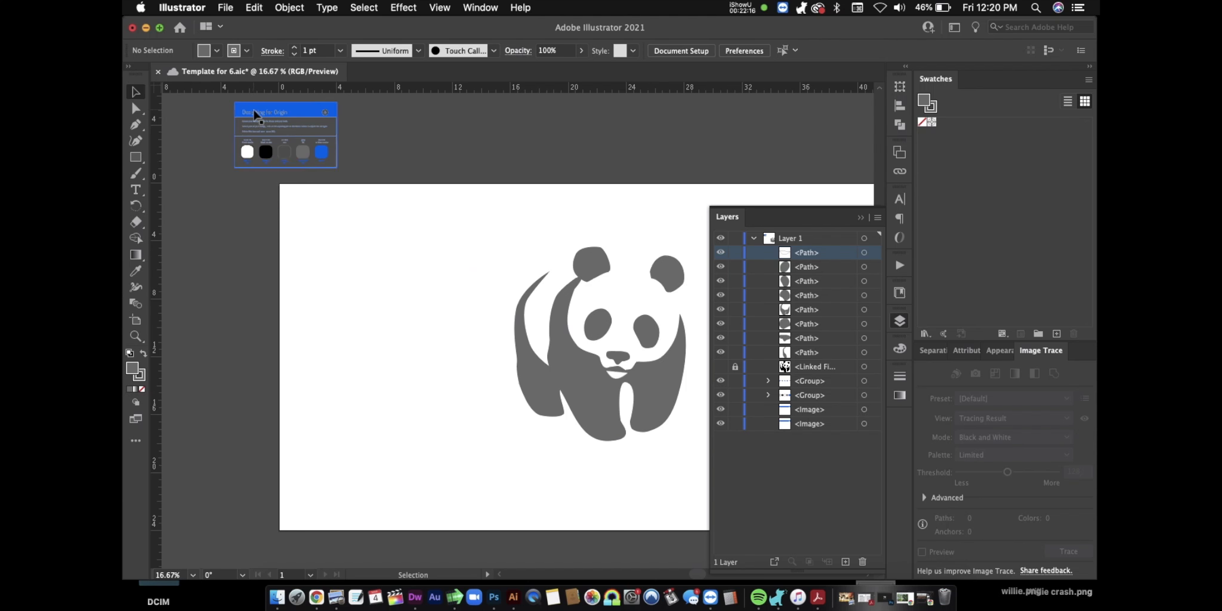
scroll(466, 326, right, 5)
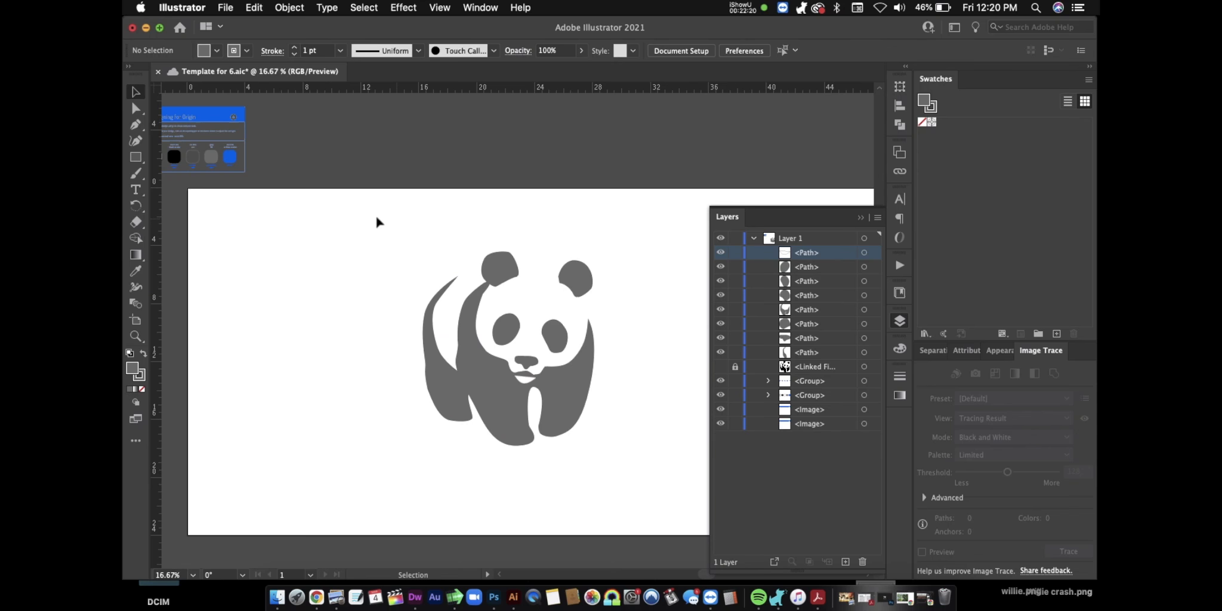
- Save the artwork in the Downloads folder as bear.svg in SVG format, using the SVG 1.1 profile and linked images
click(225, 7)
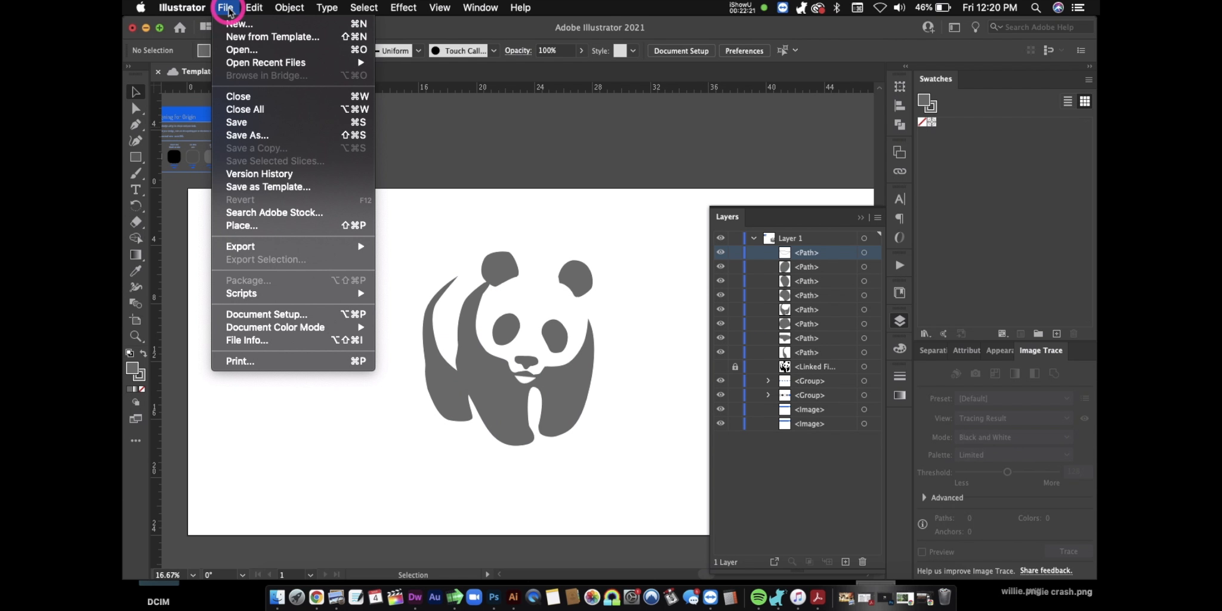
click(270, 135)
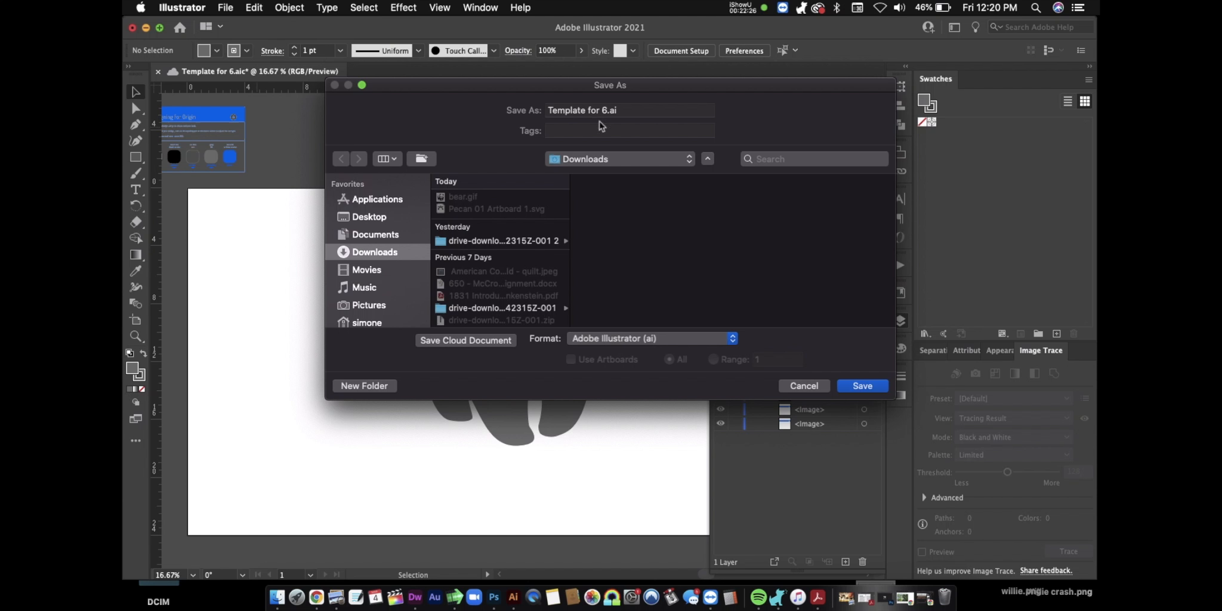
drag(608, 111, 535, 112)
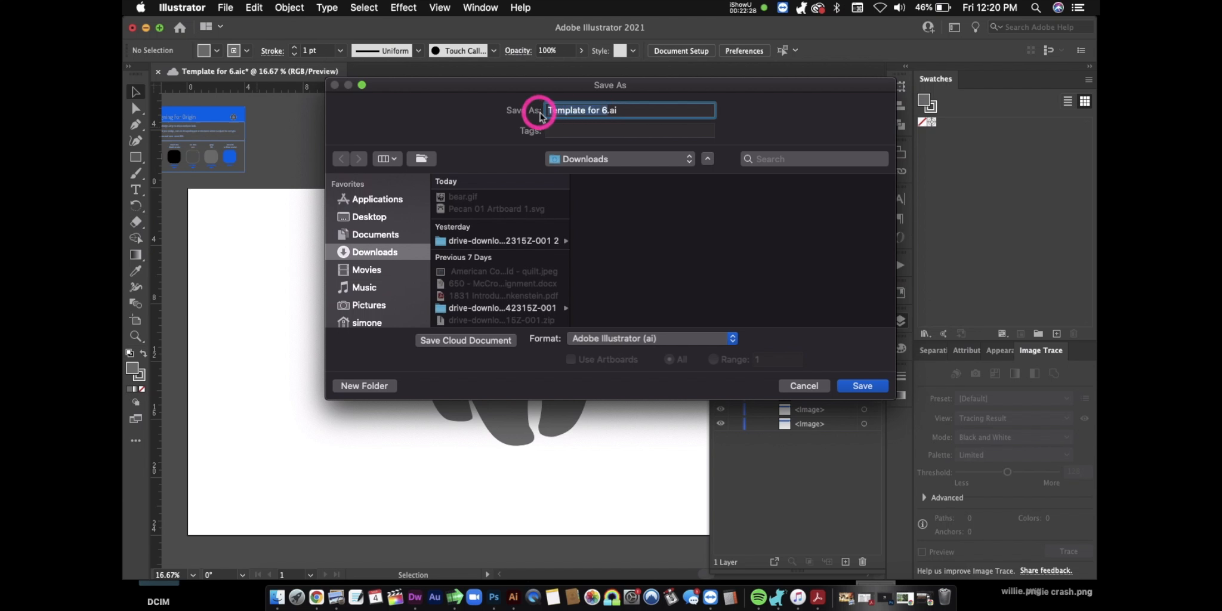
text(bear)
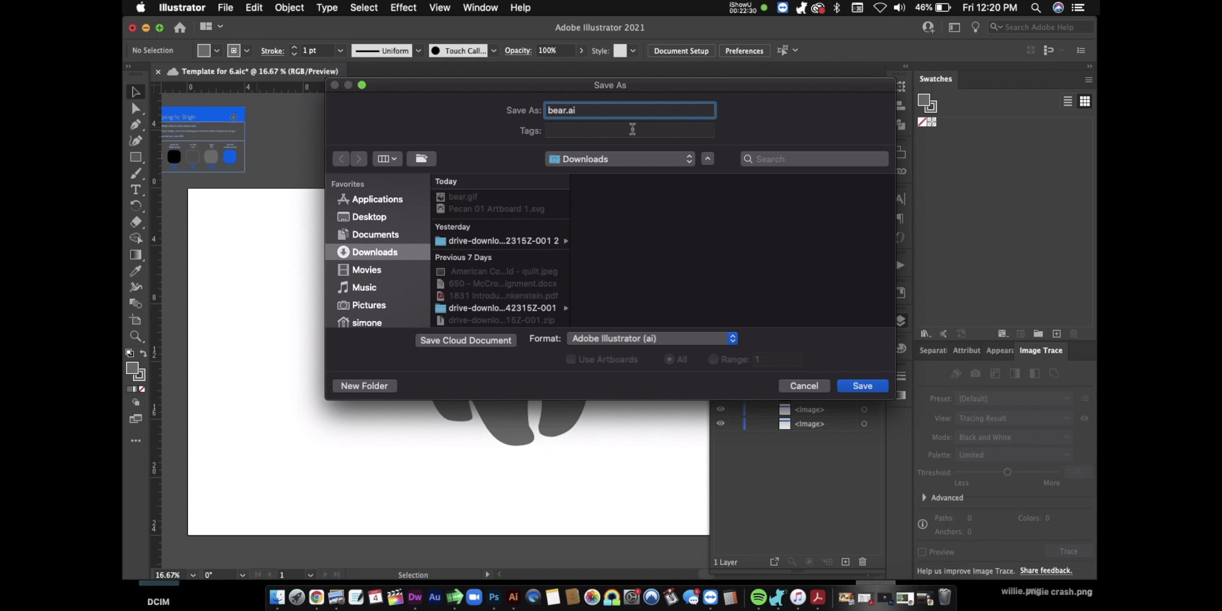
click(733, 339)
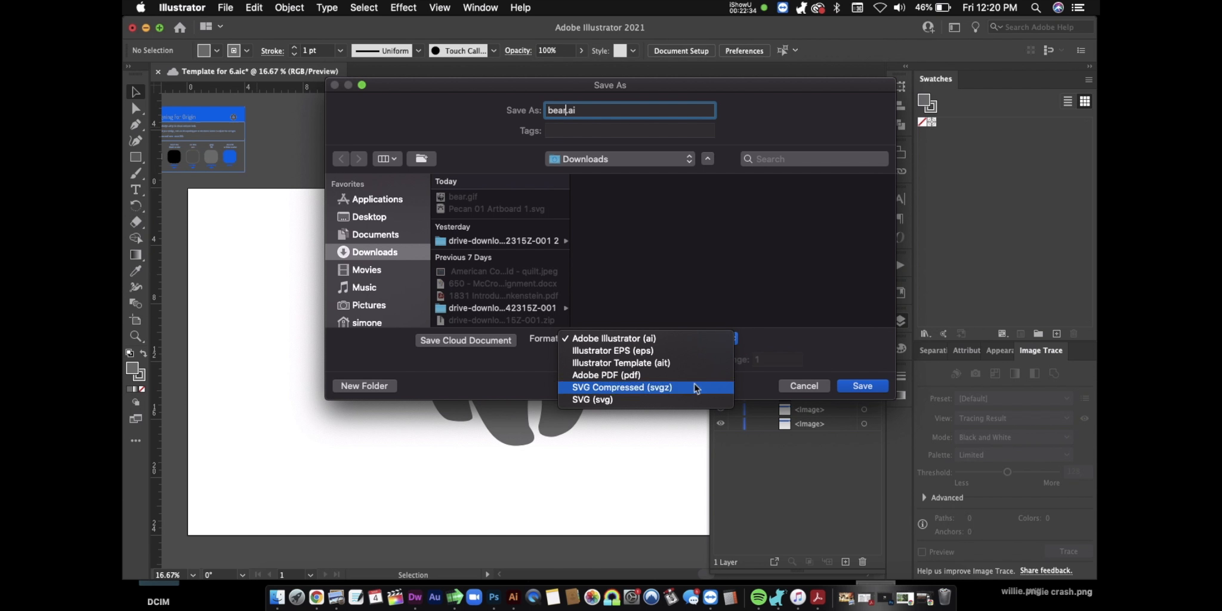
click(627, 405)
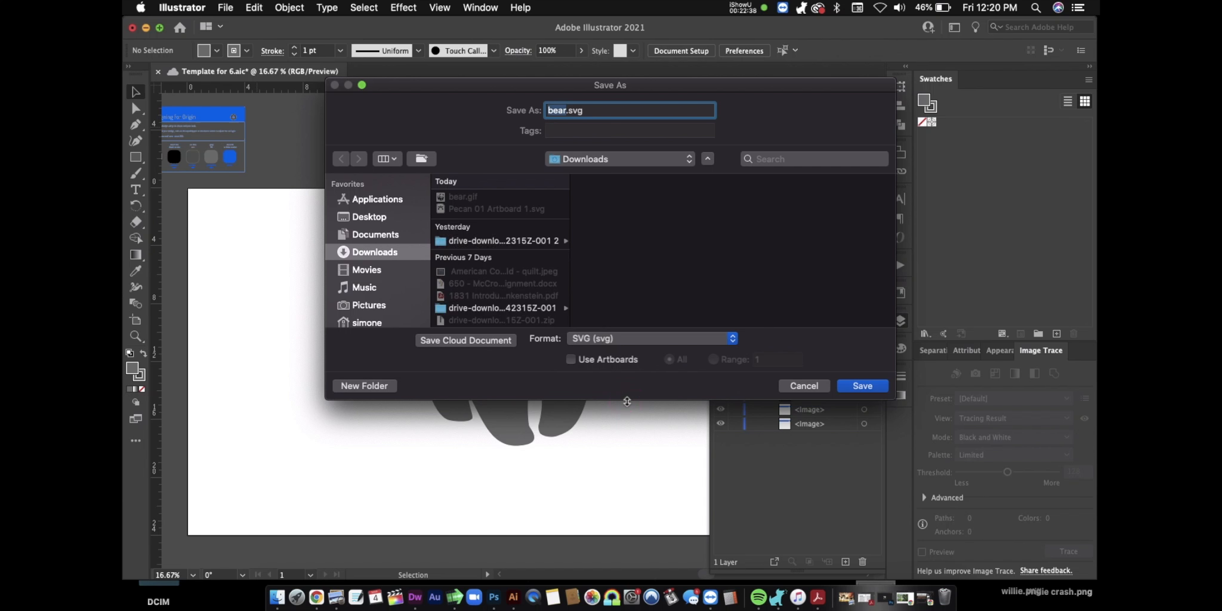
click(862, 386)
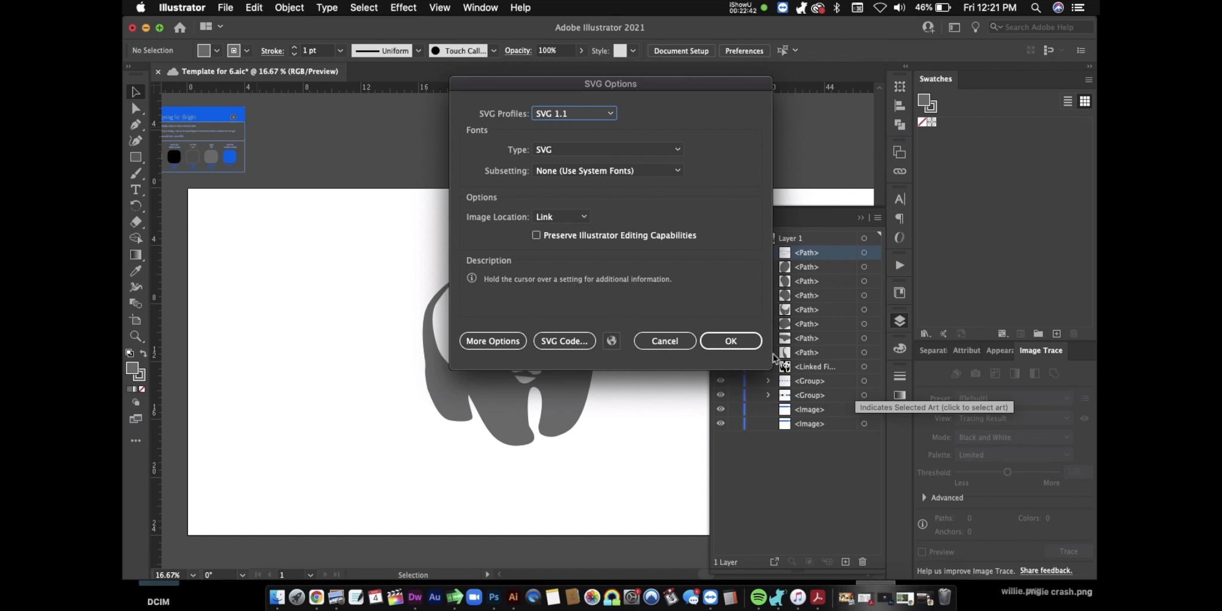
click(729, 341)
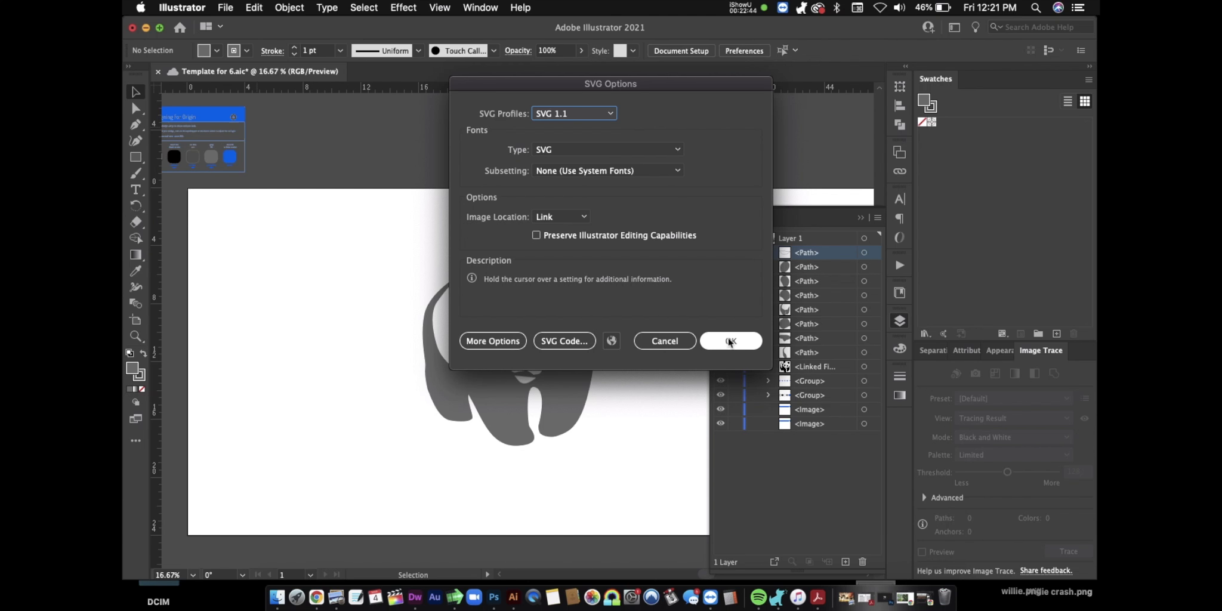
click(729, 341)
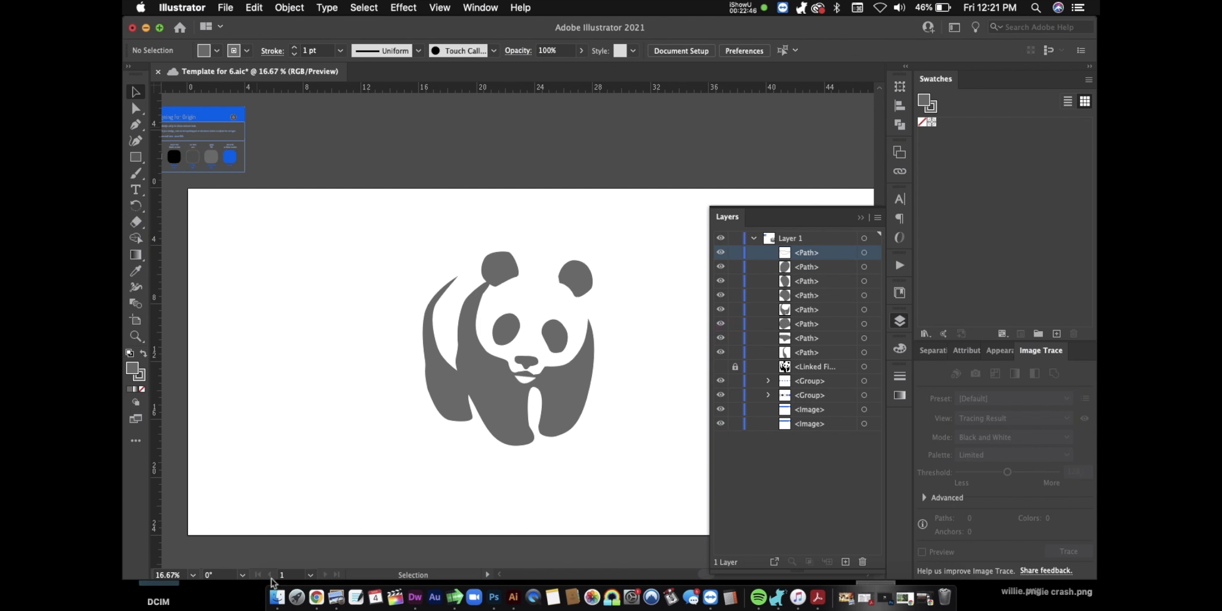
- Switch to Finder and preview the saved bear.svg in the Downloads folder
click(277, 597)
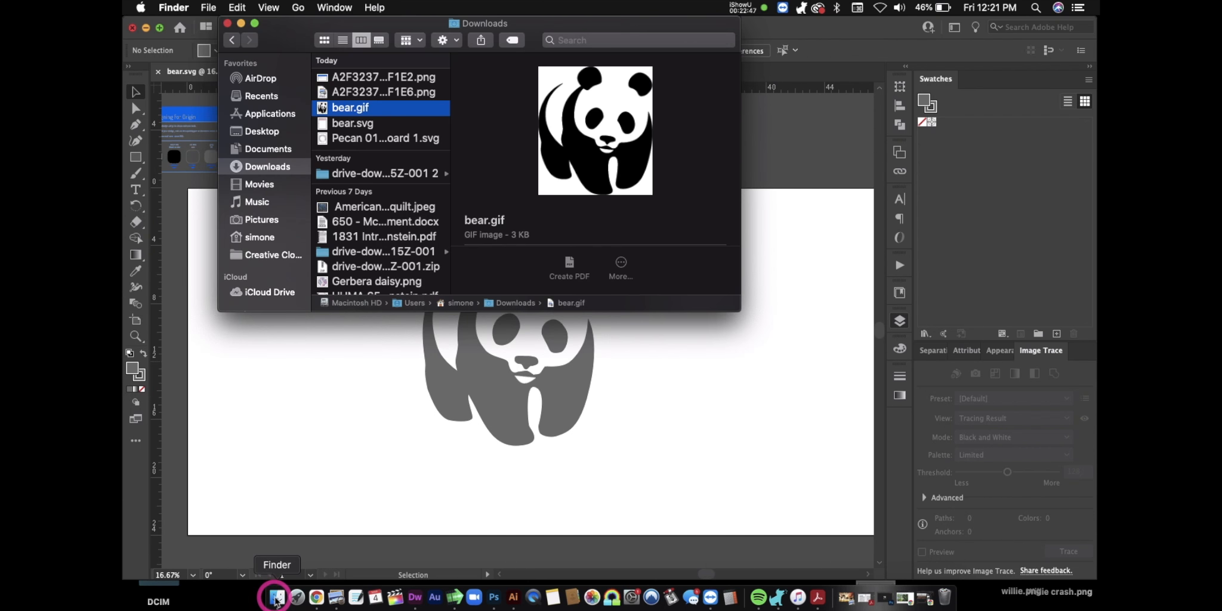
click(369, 125)
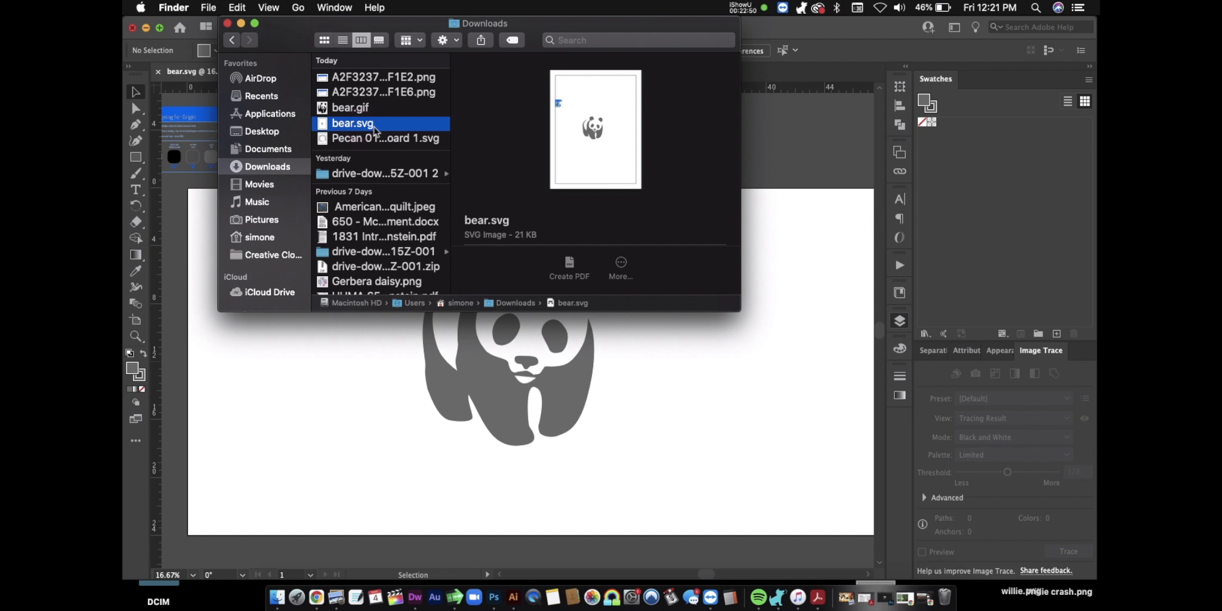